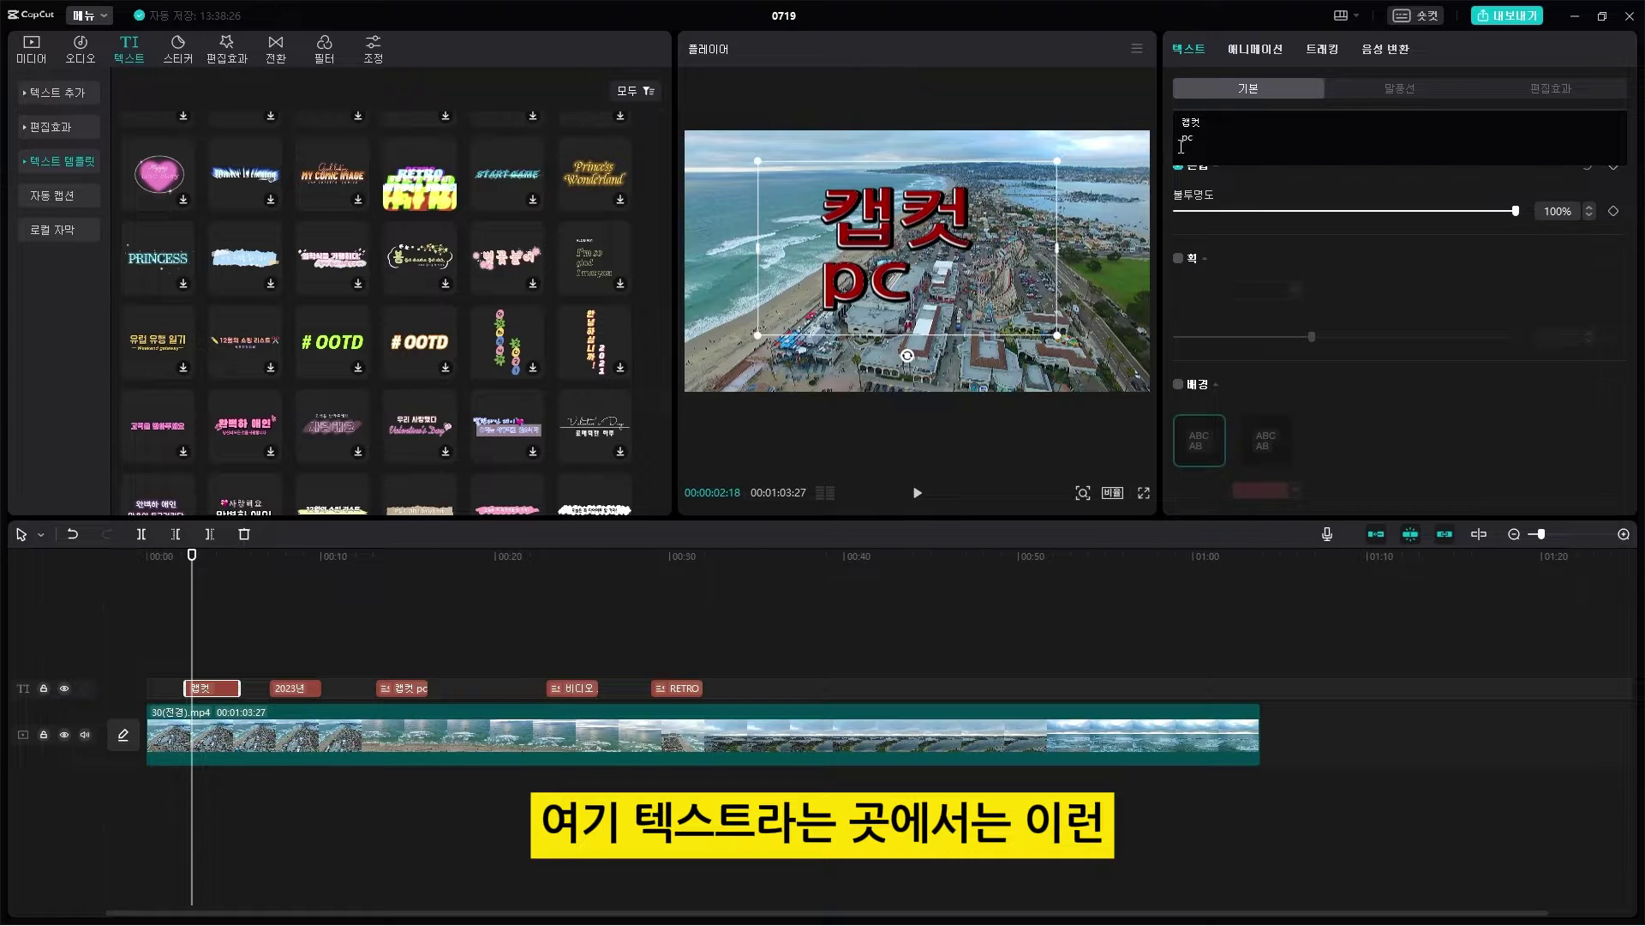
Step: Try the 페이드 인 entrance animation on the first title, 캡컷 pc, and replace it with the 오른쪽 접힘 one
scroll(1429, 289, "up", 5)
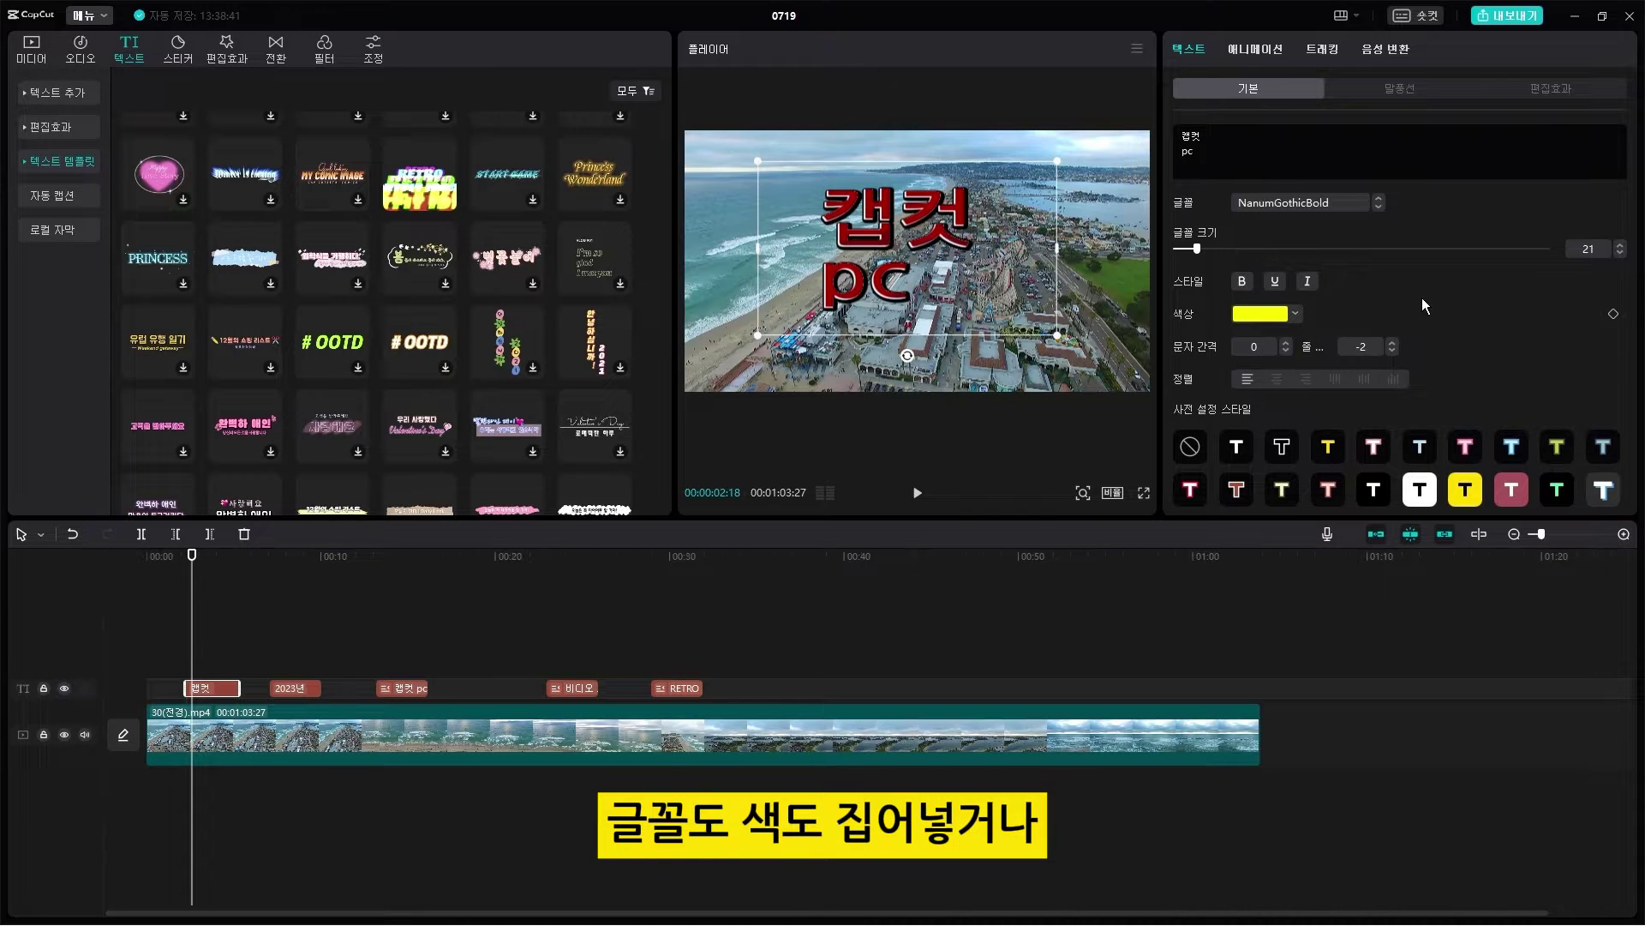
left_click(1252, 48)
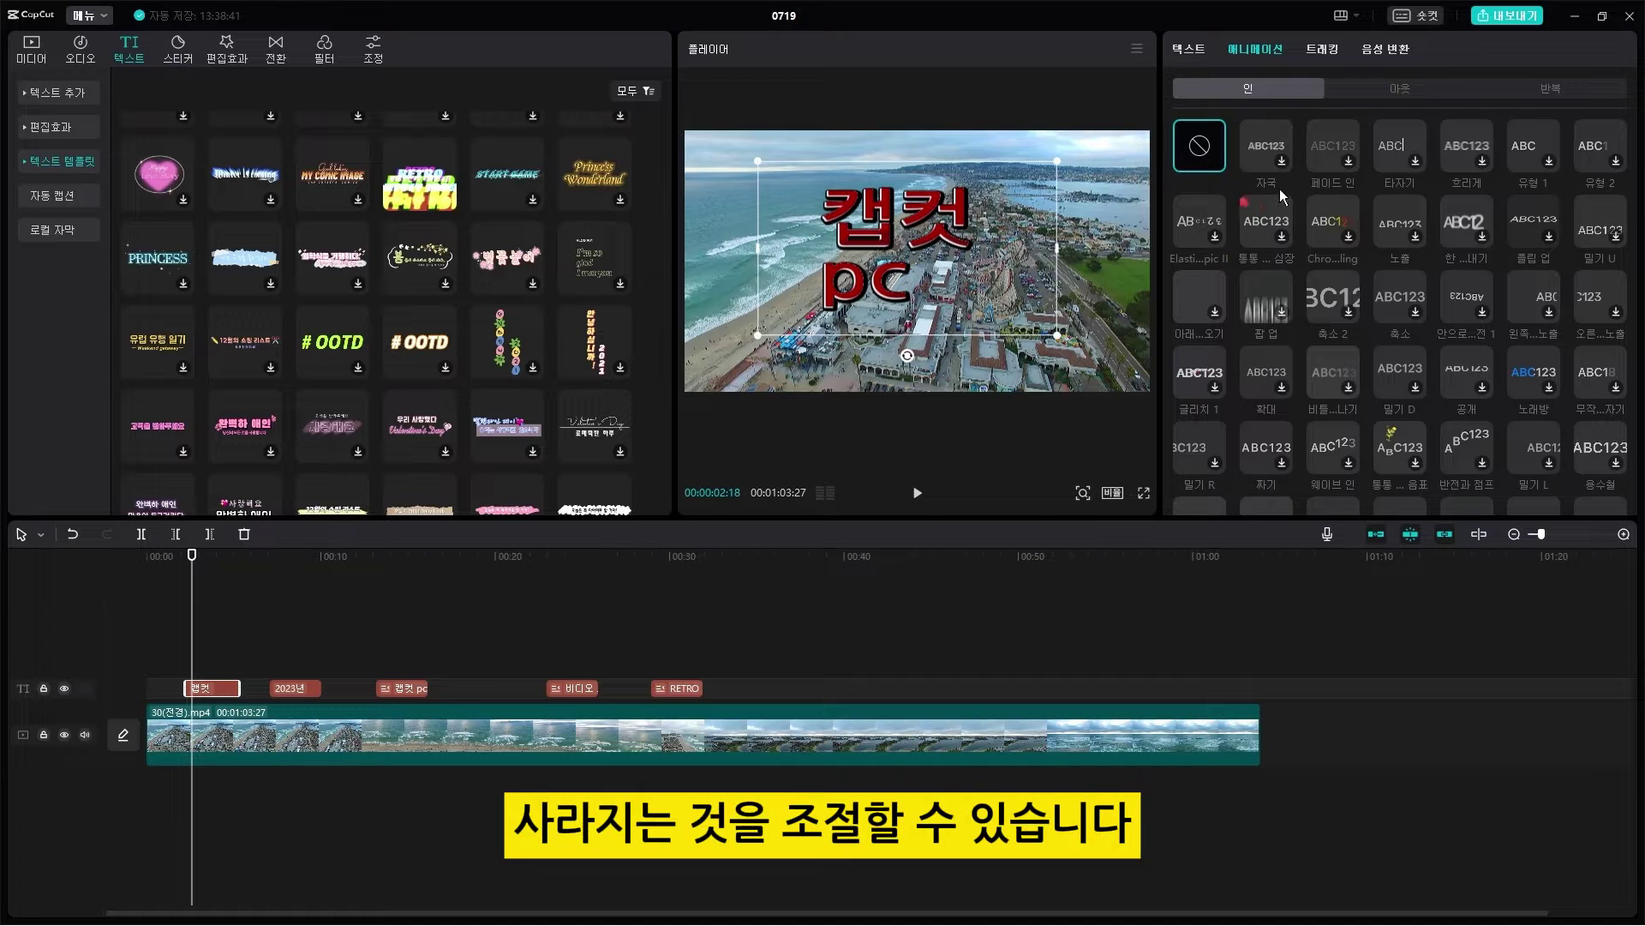
left_click(1327, 141)
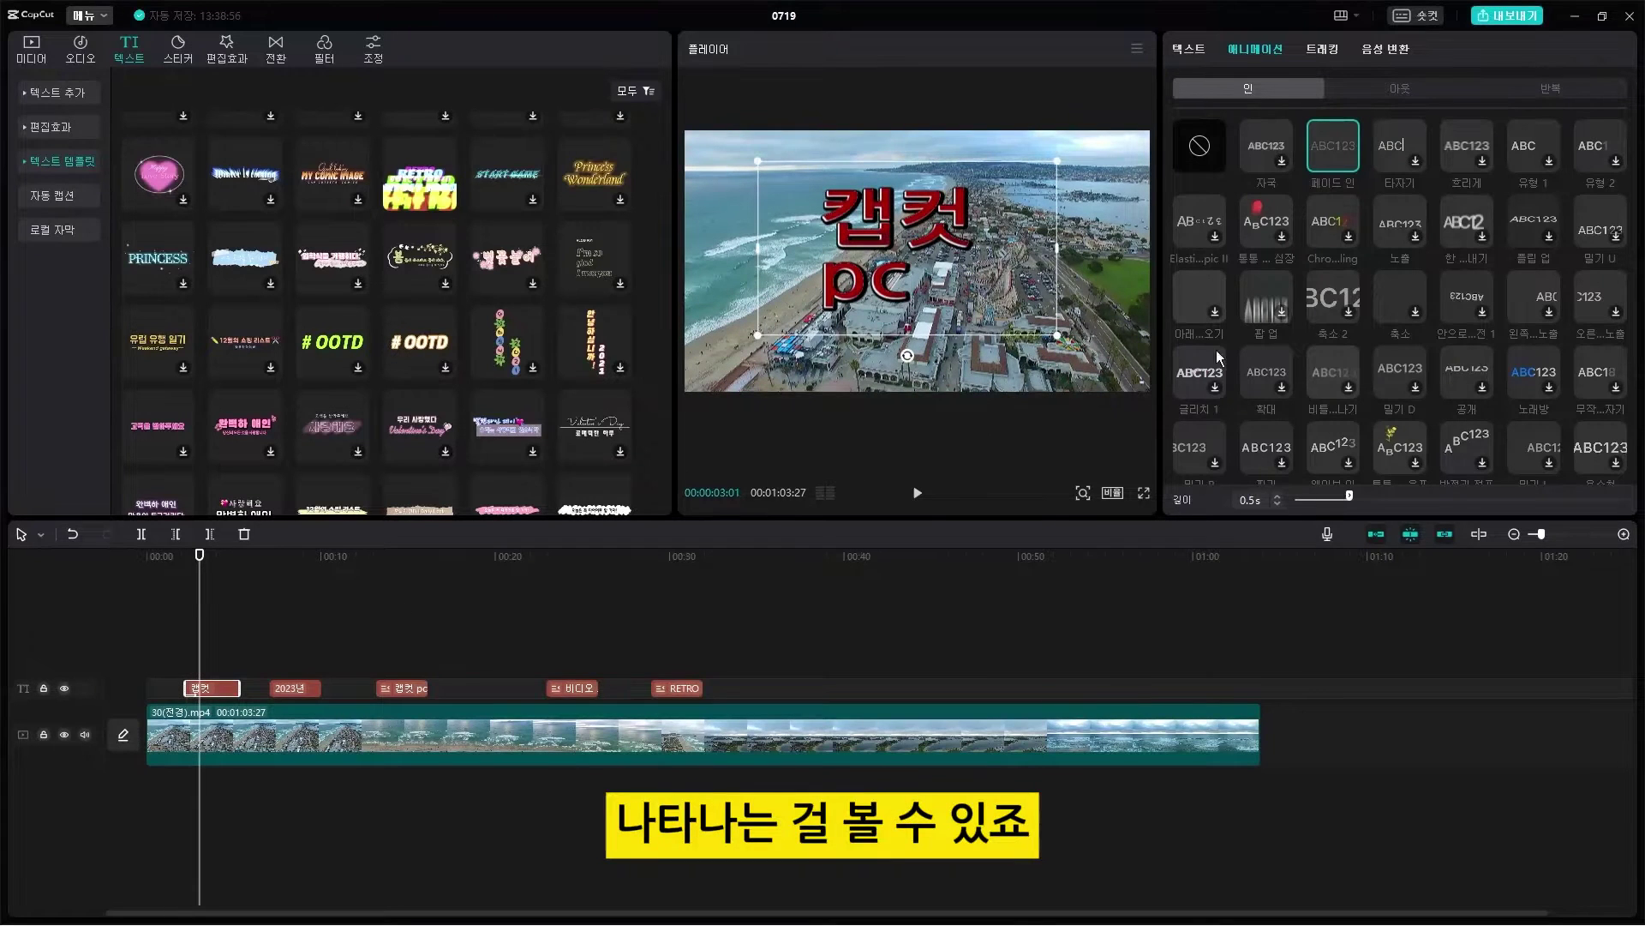
scroll(1418, 364, "down", 2)
left_click(1418, 380)
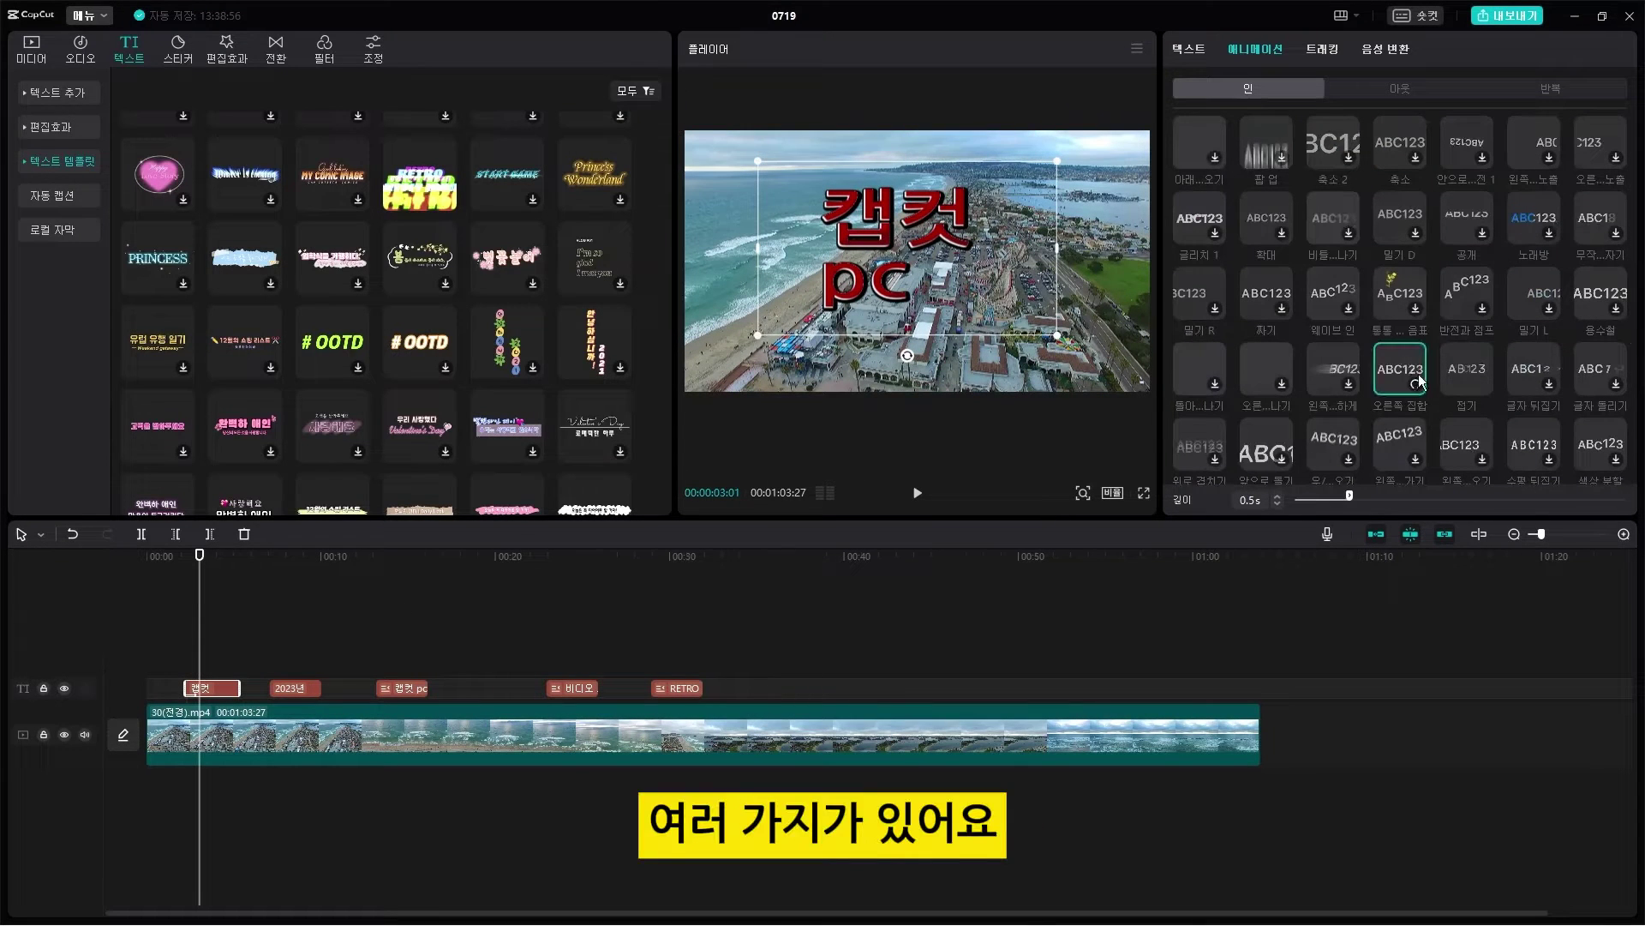
Step: Preview the first title's entrance animation and set its duration to 1.0 s
left_click_drag(199, 557, 169, 573)
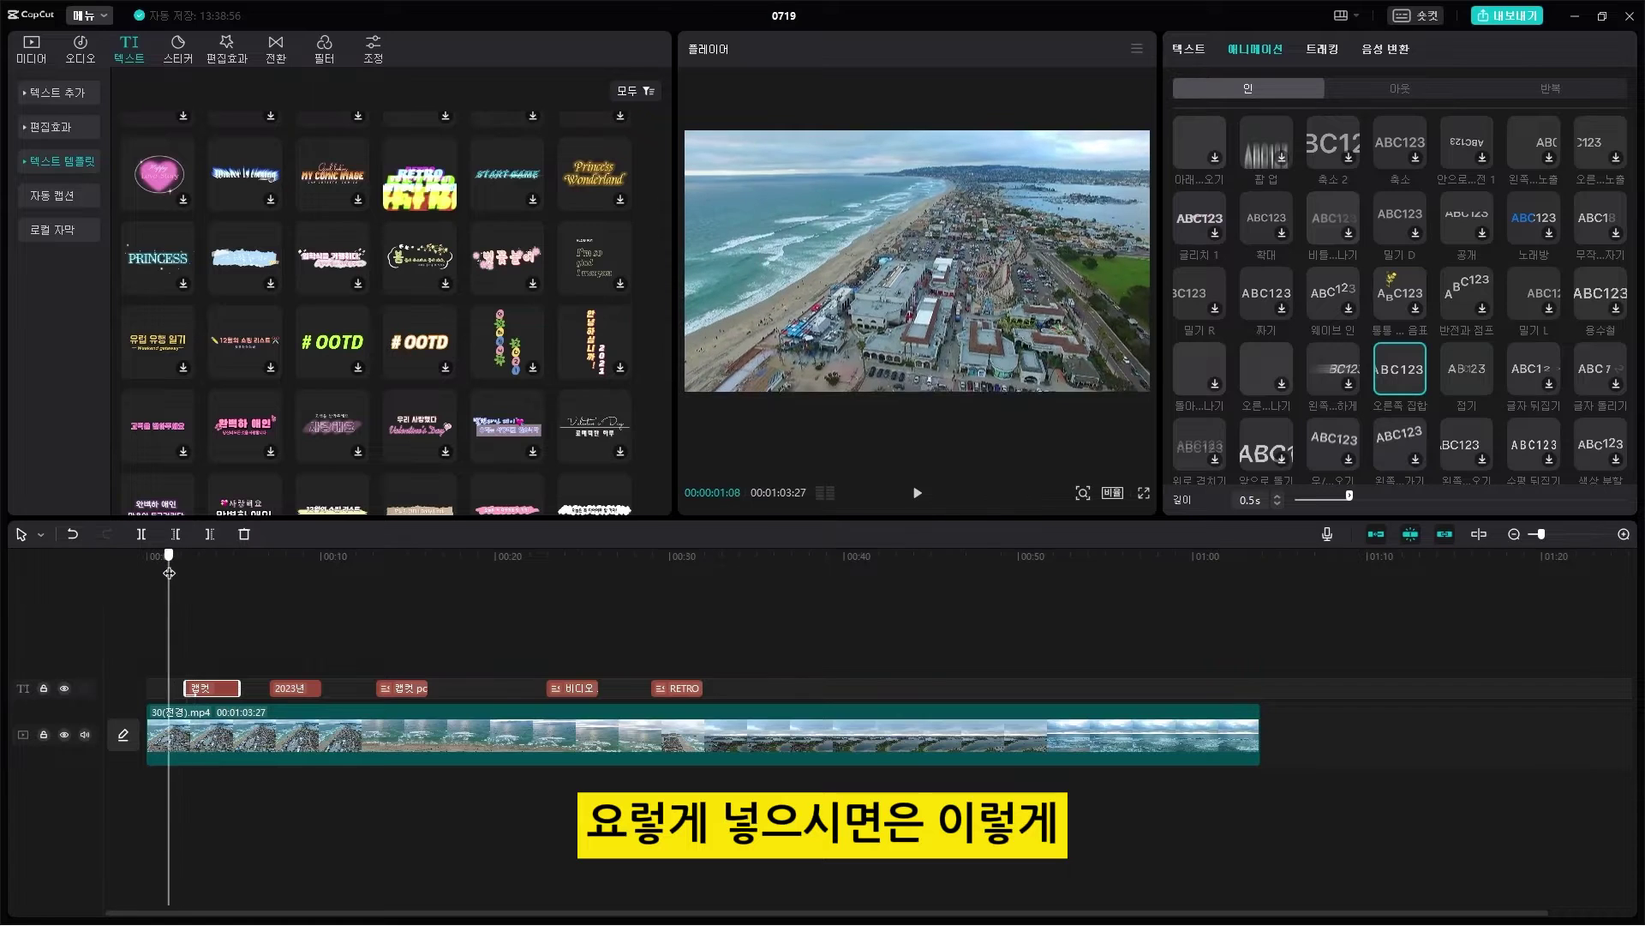
key("space")
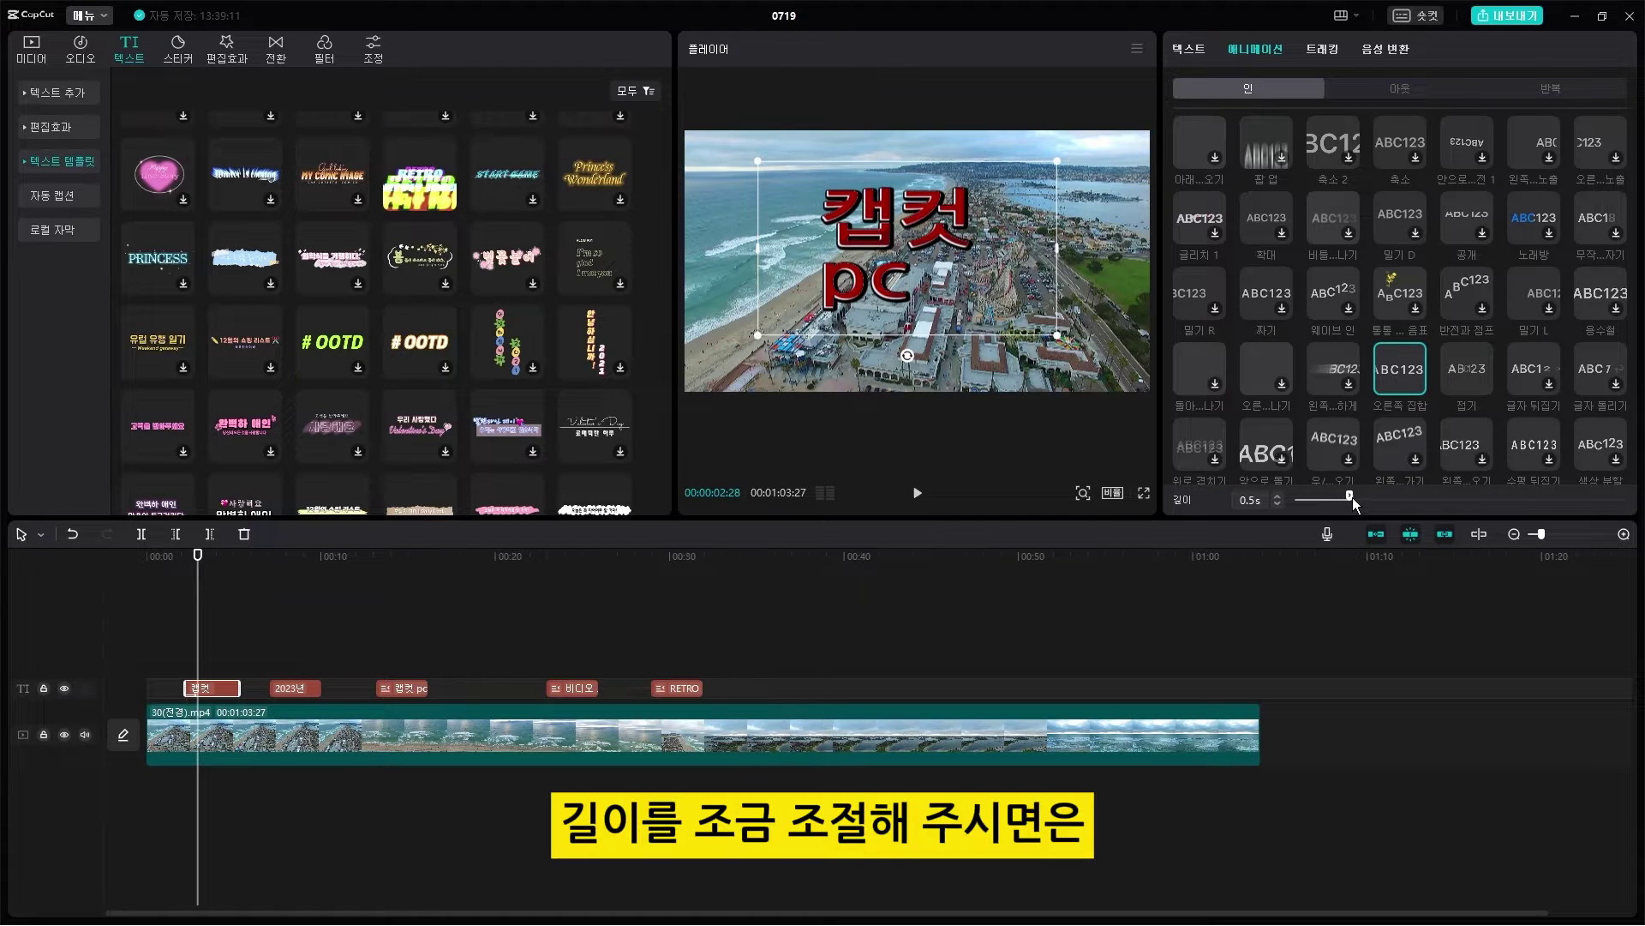
left_click_drag(1395, 499, 1403, 499)
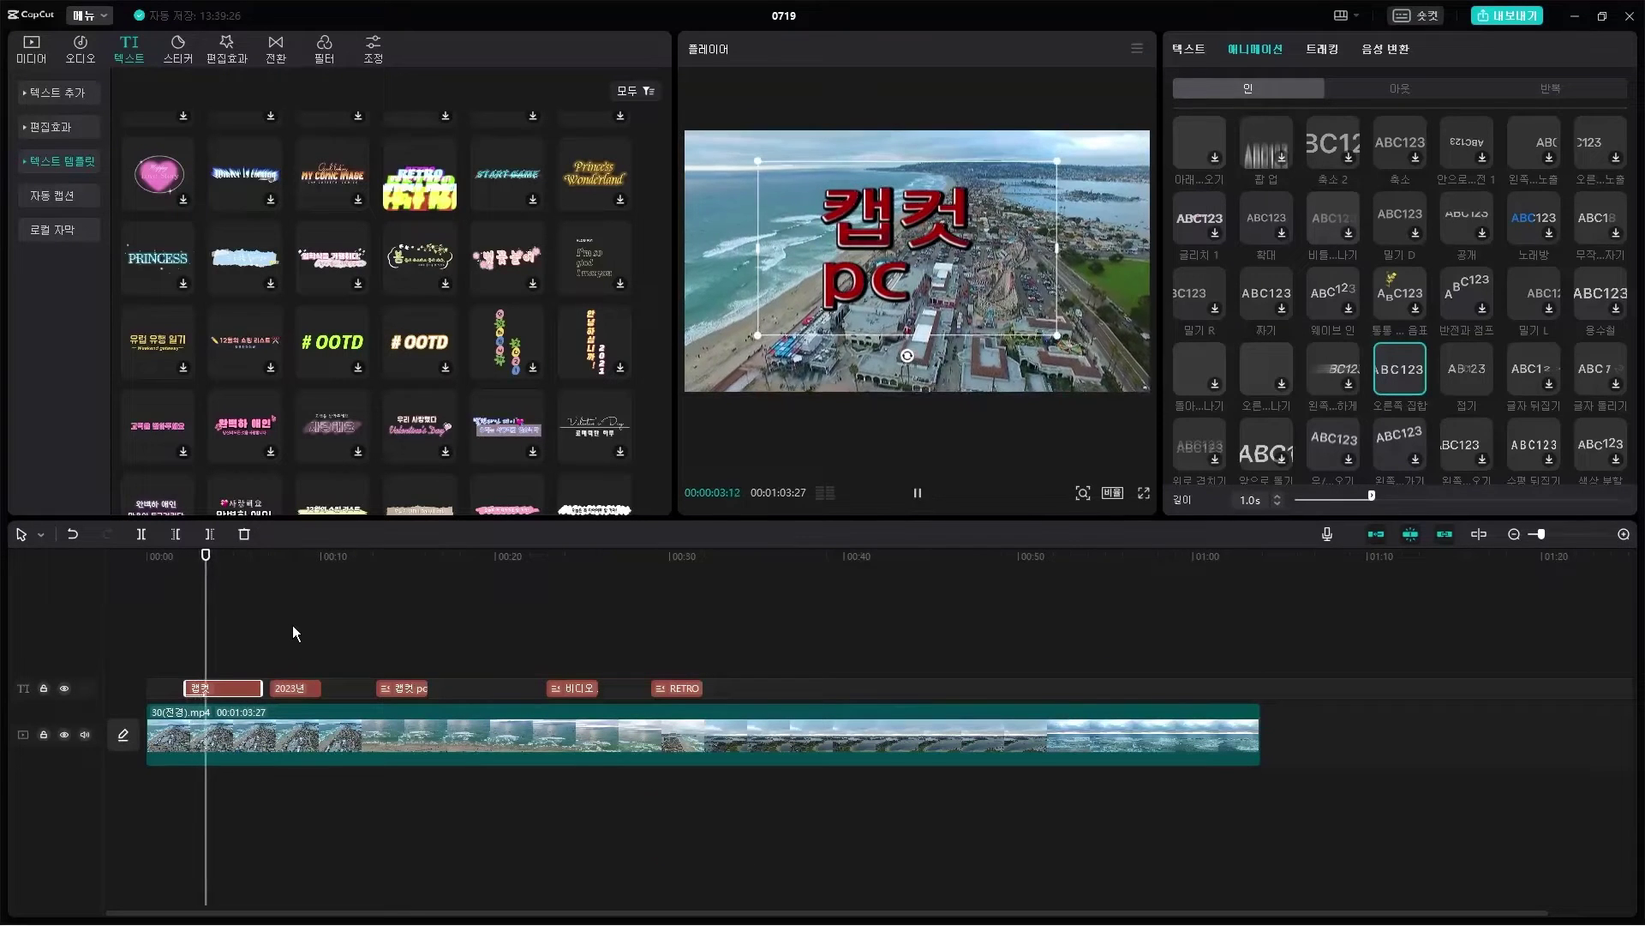
Step: Add the 점프와 반전 exit animation to the first title and set its duration to 1.0 s
left_click(1411, 95)
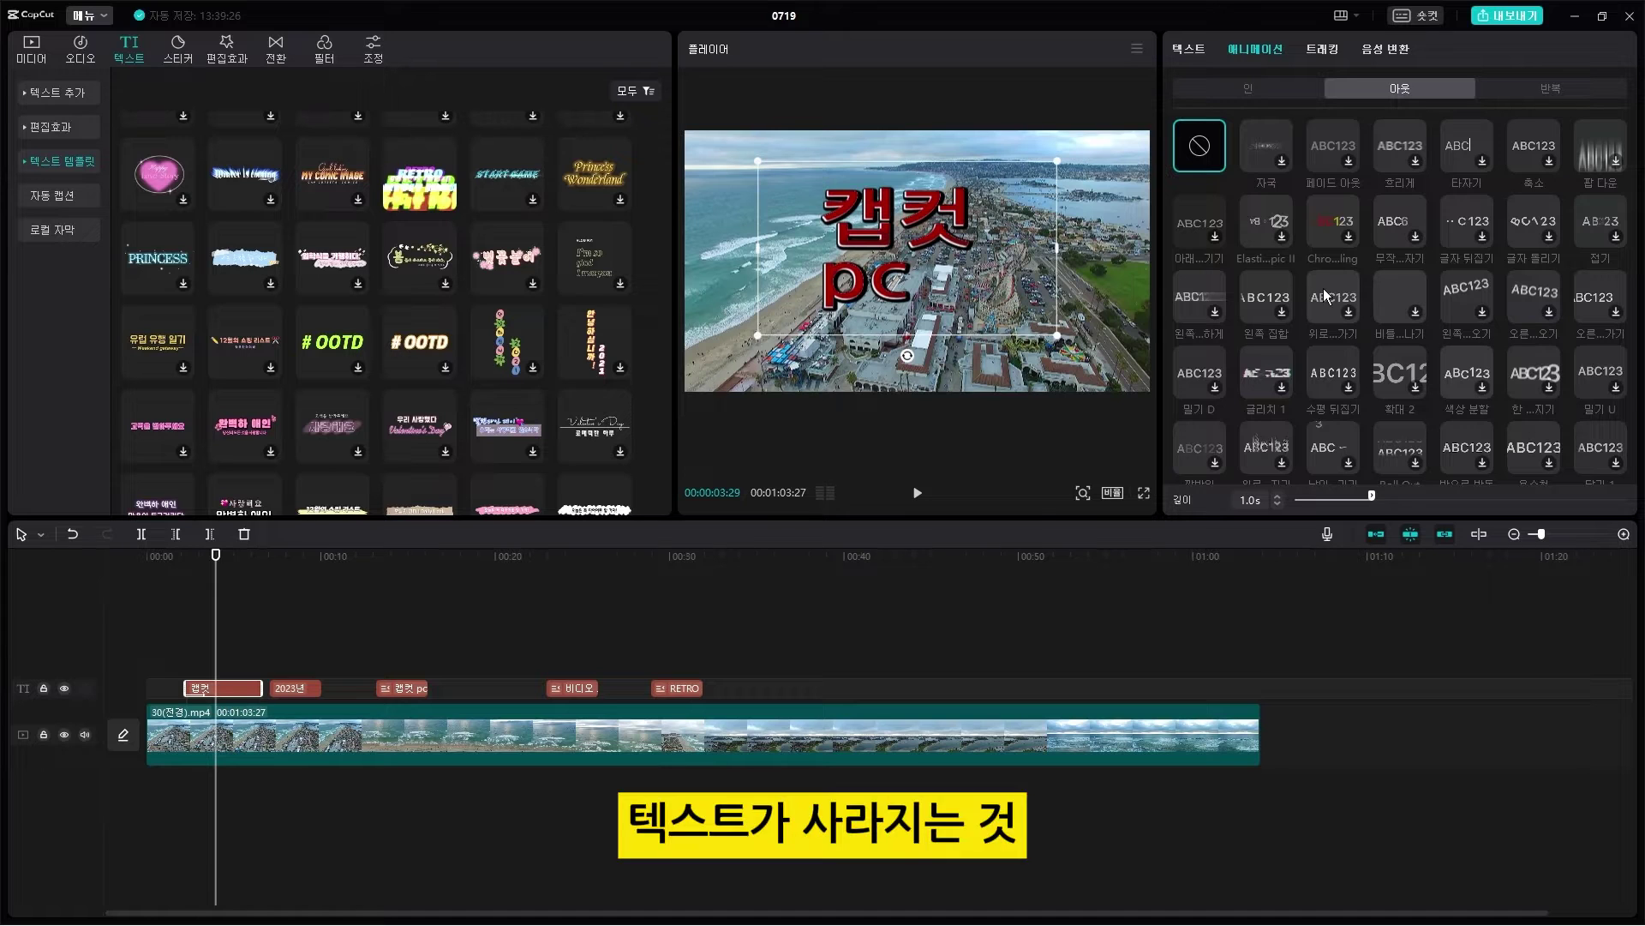
scroll(1390, 364, "down", 4)
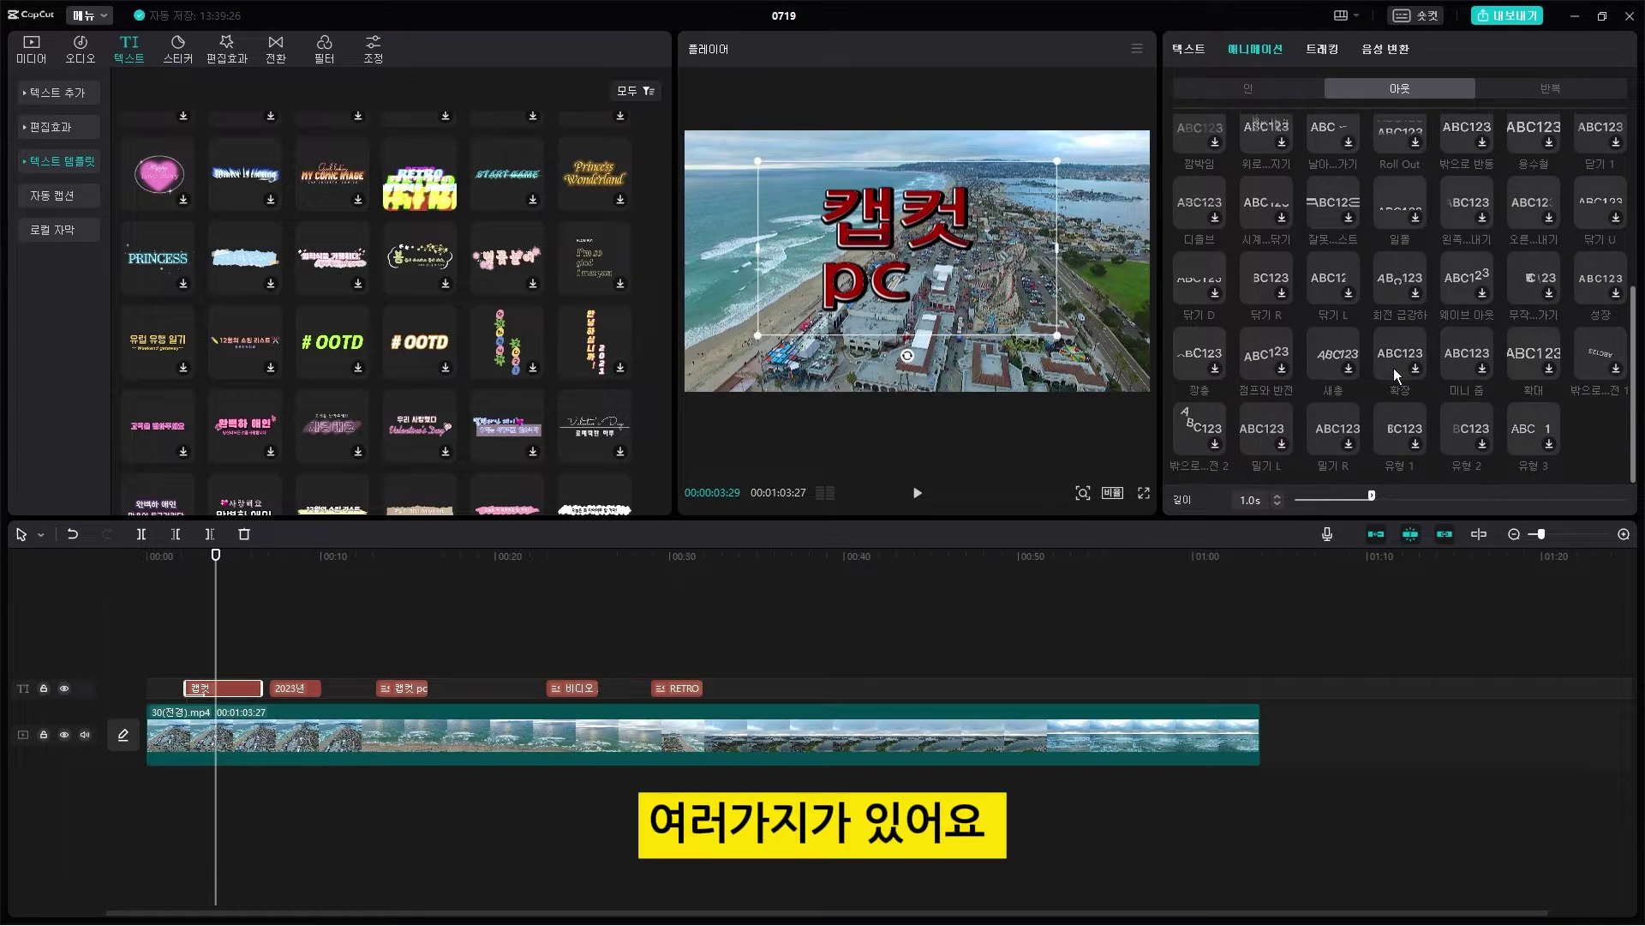
left_click(1262, 351)
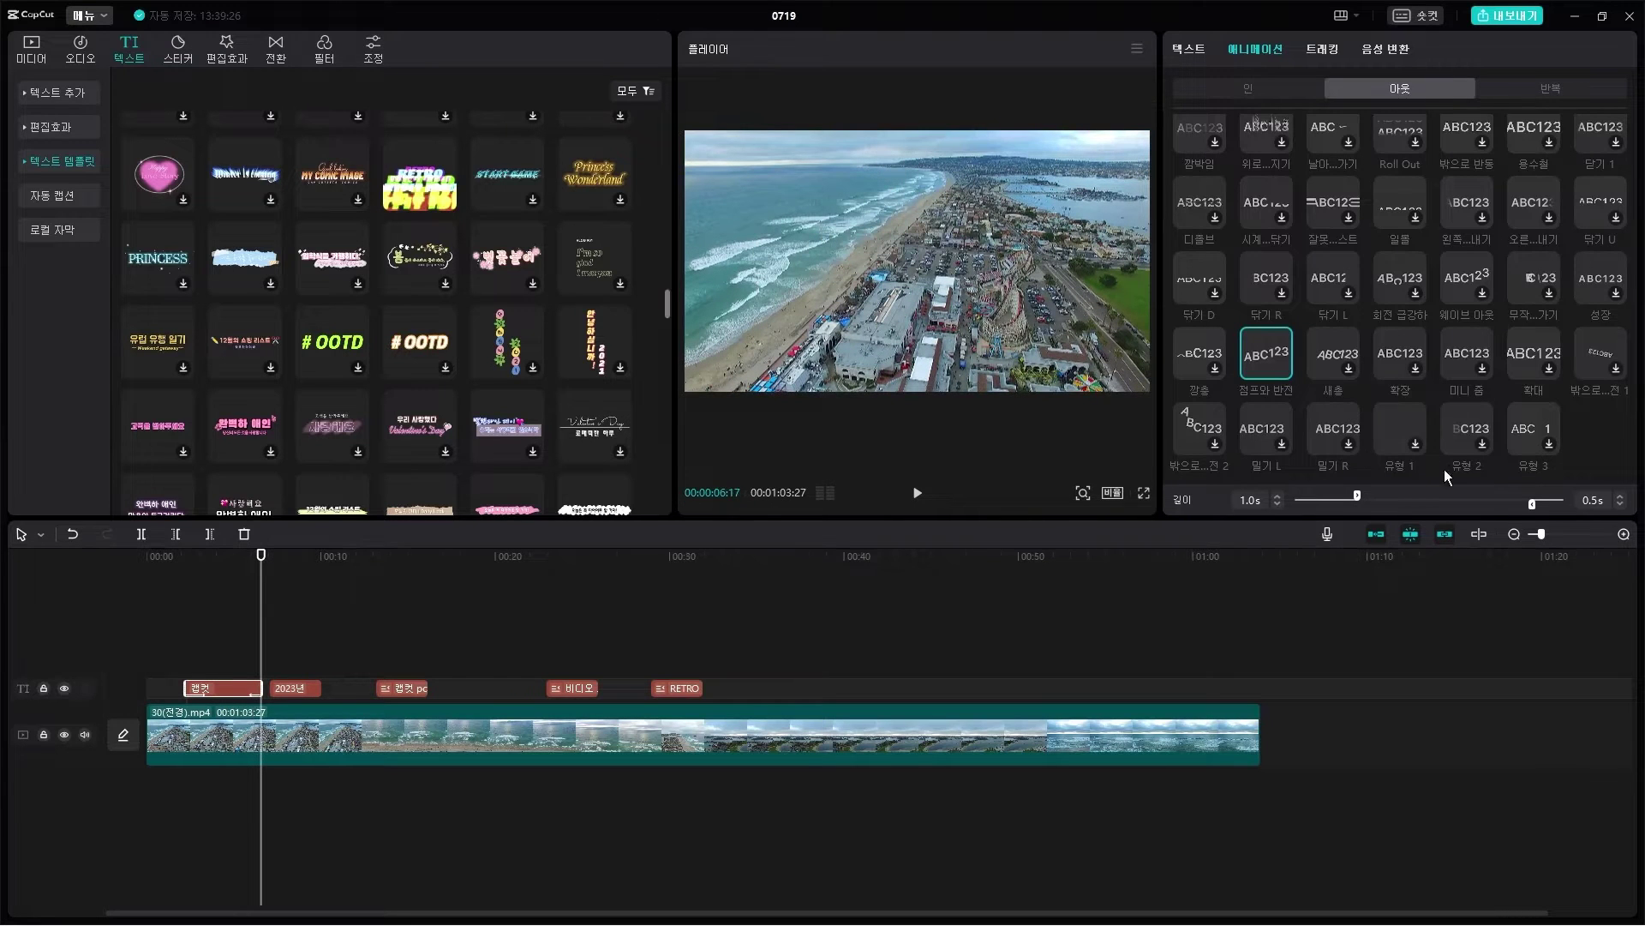
left_click_drag(269, 562, 216, 562)
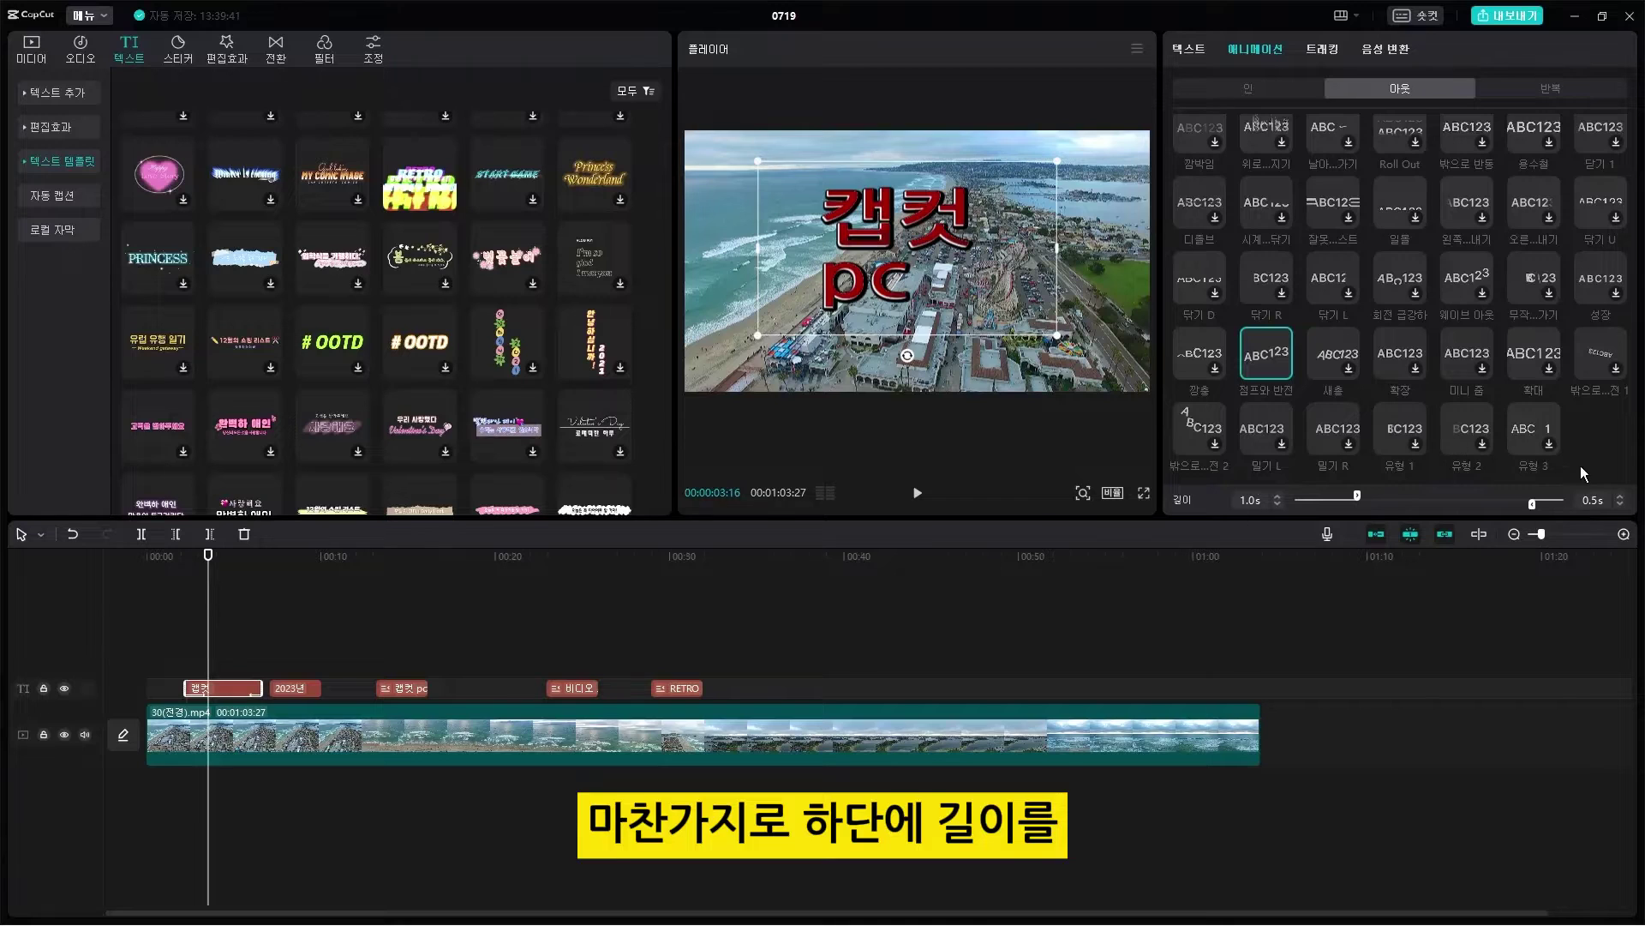
left_click_drag(1533, 506, 1501, 517)
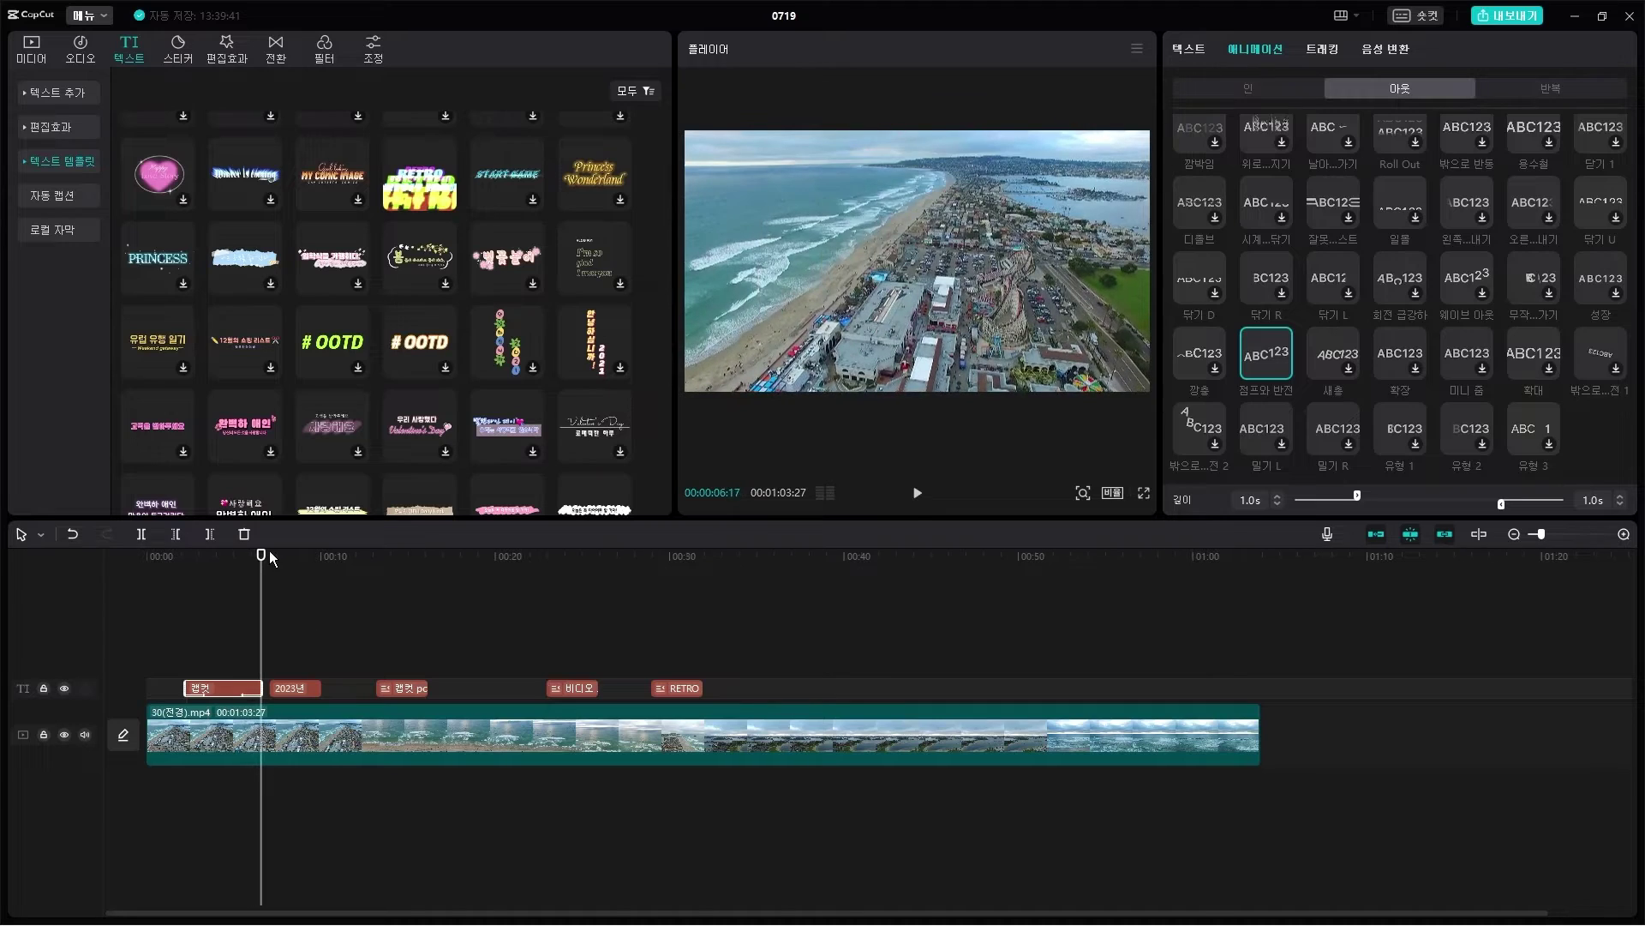
Step: Play the first title from before its start to check its entrance and exit animations
left_click_drag(269, 552, 173, 553)
key("space")
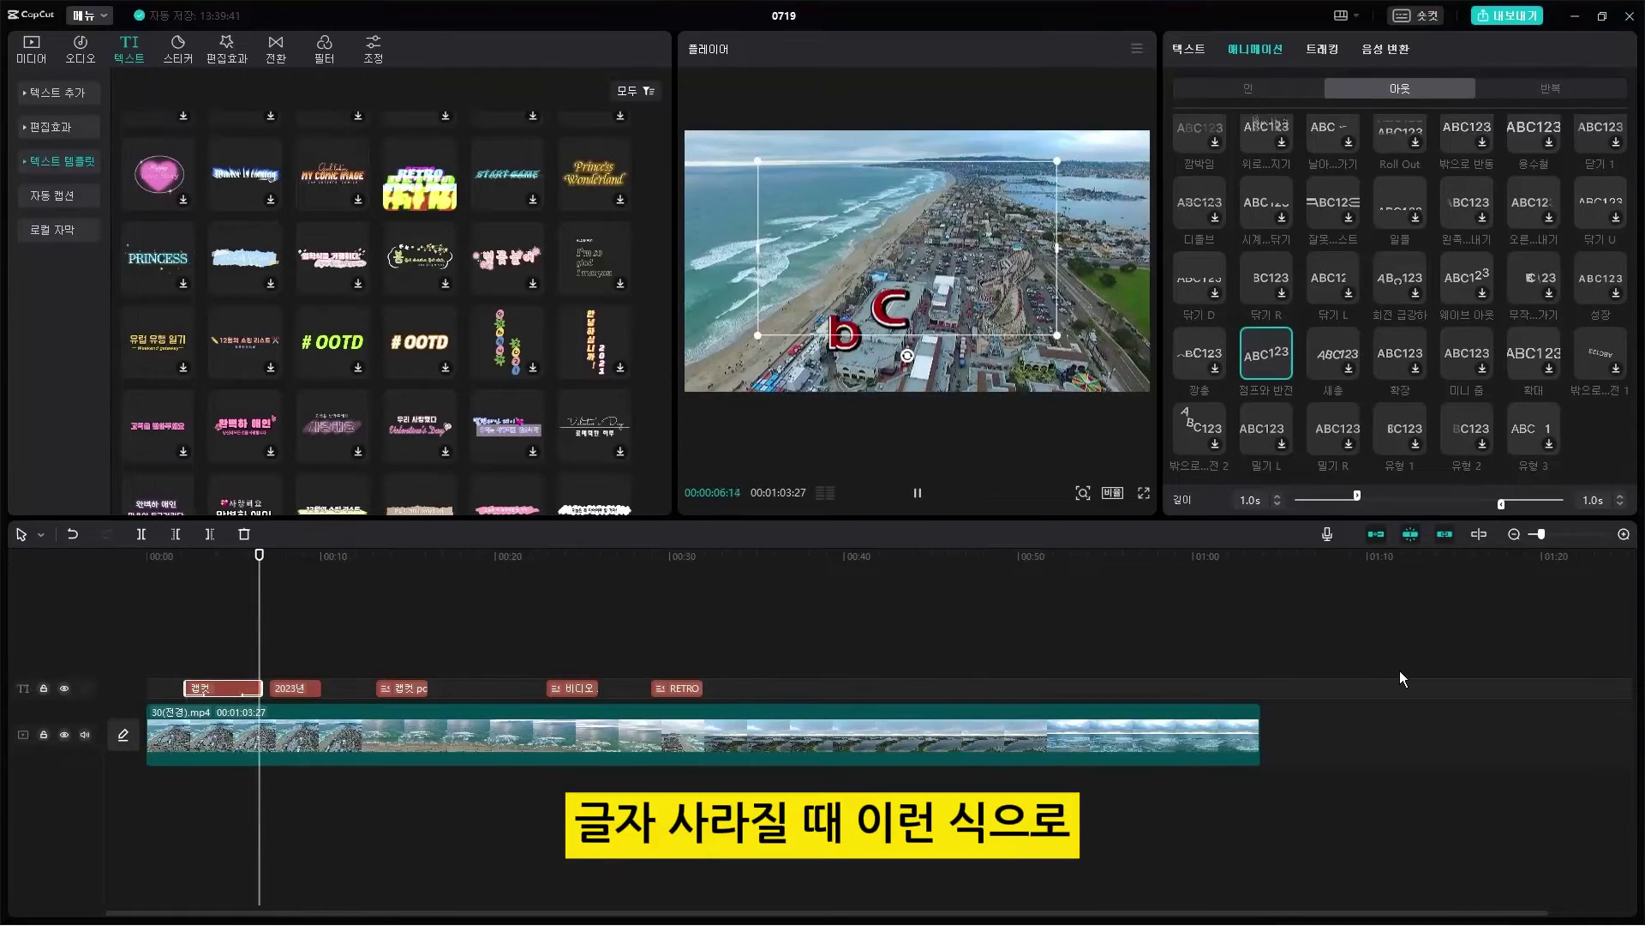
key("space")
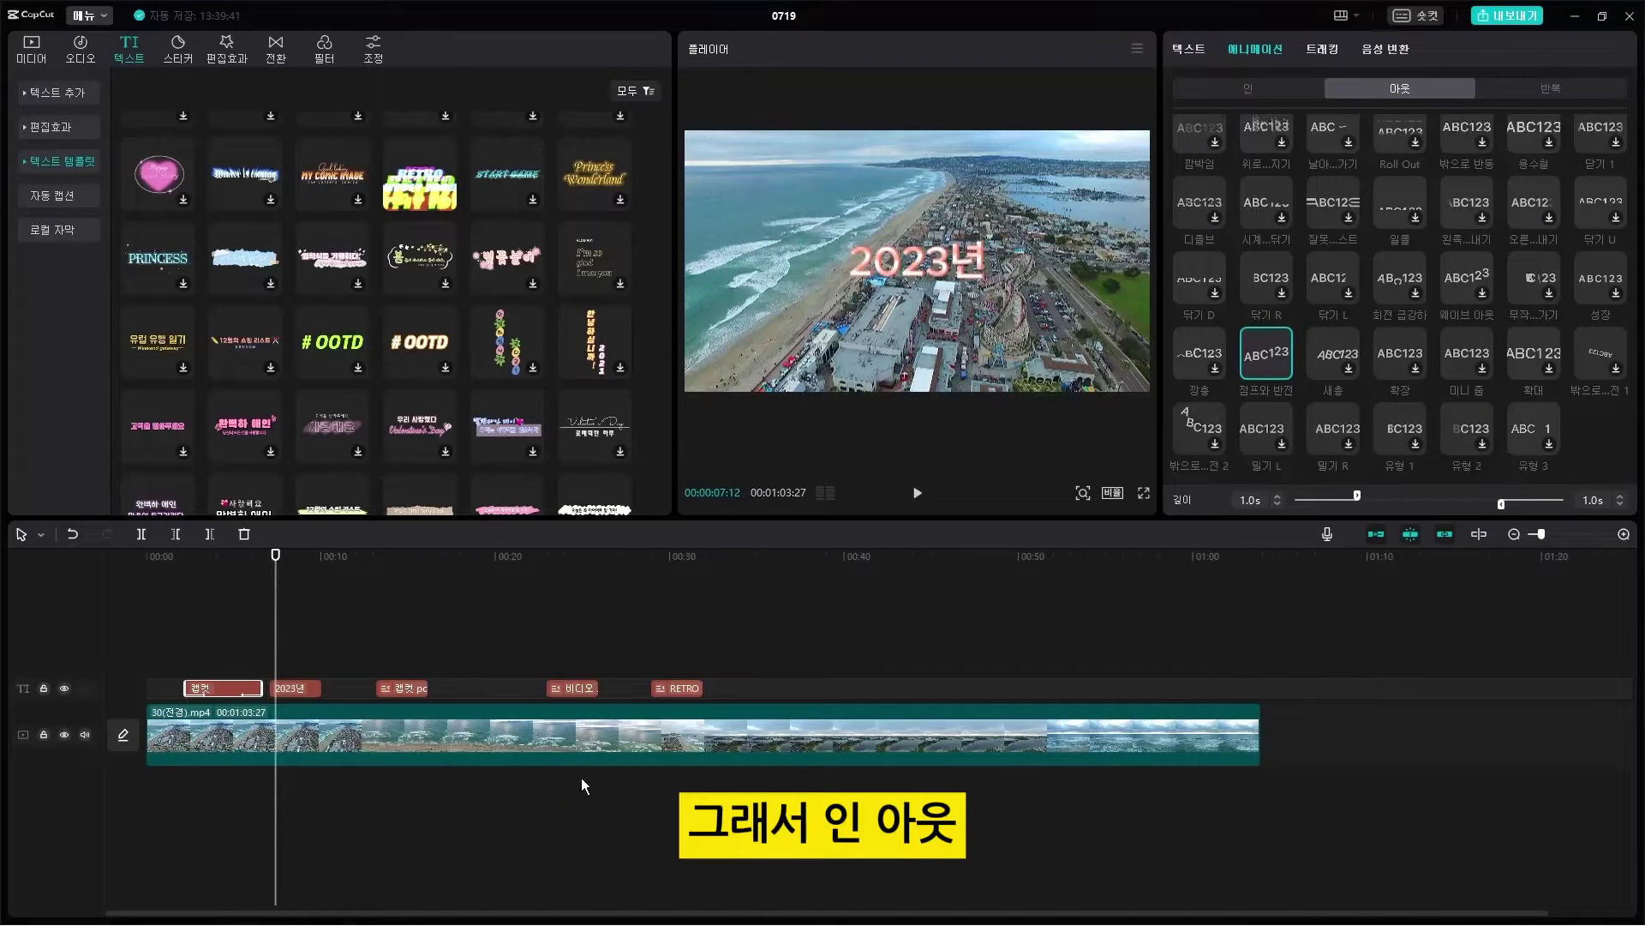
Step: Shift the 2023년 title to start at about 8 seconds and apply the 분출 loop animation to it
left_click(312, 691)
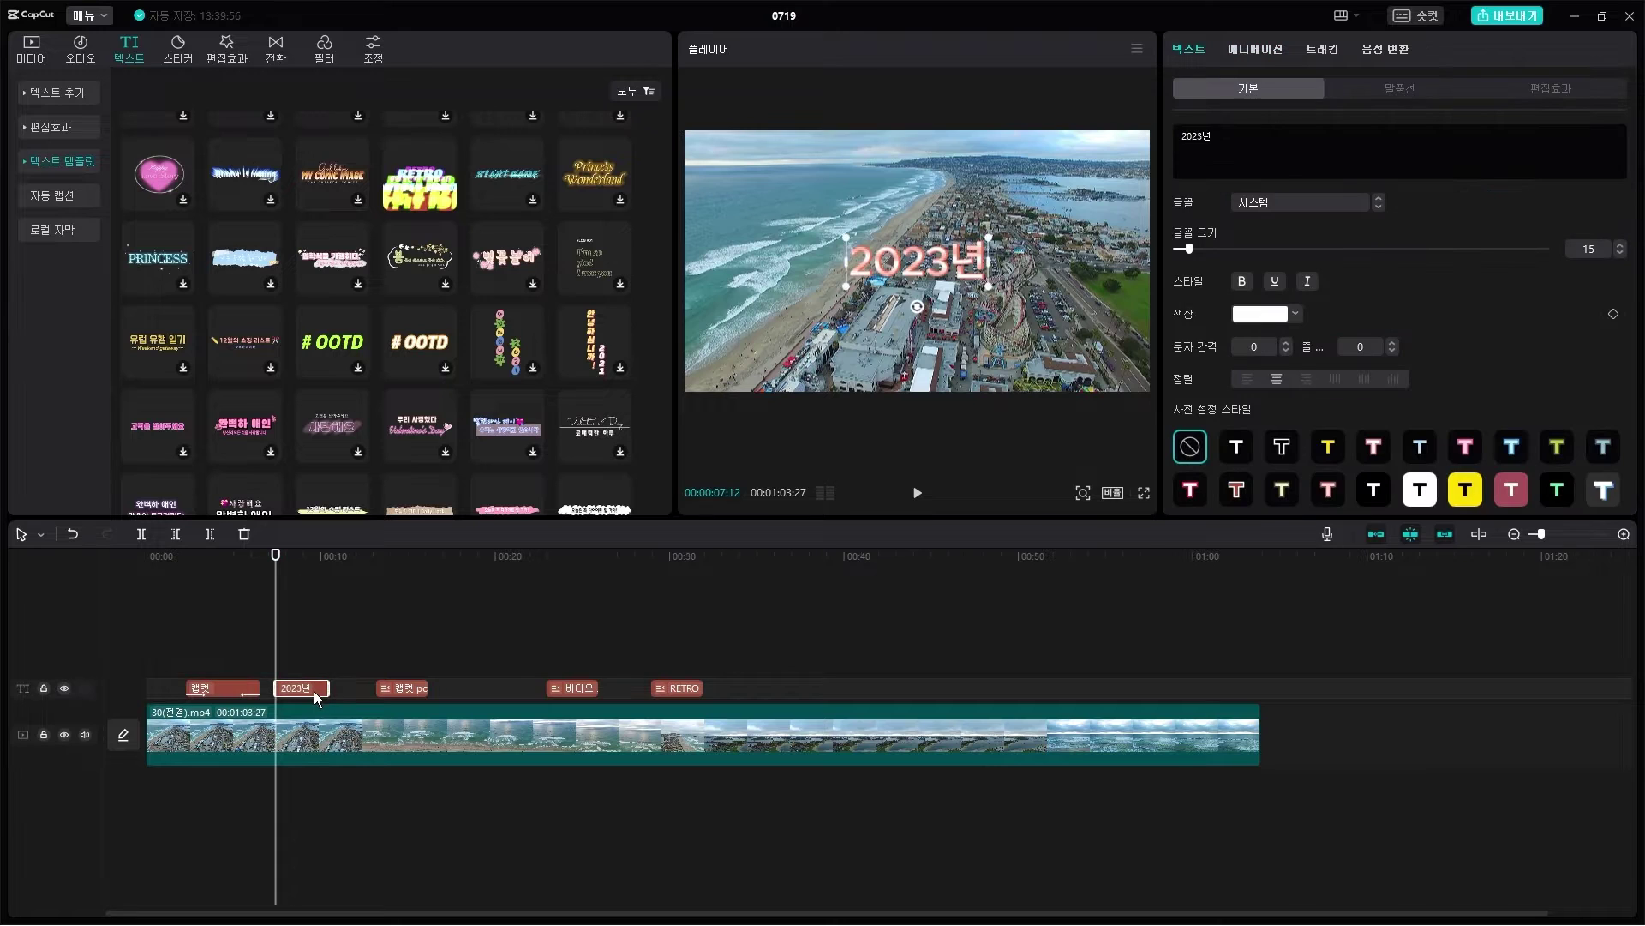
left_click_drag(317, 690, 326, 690)
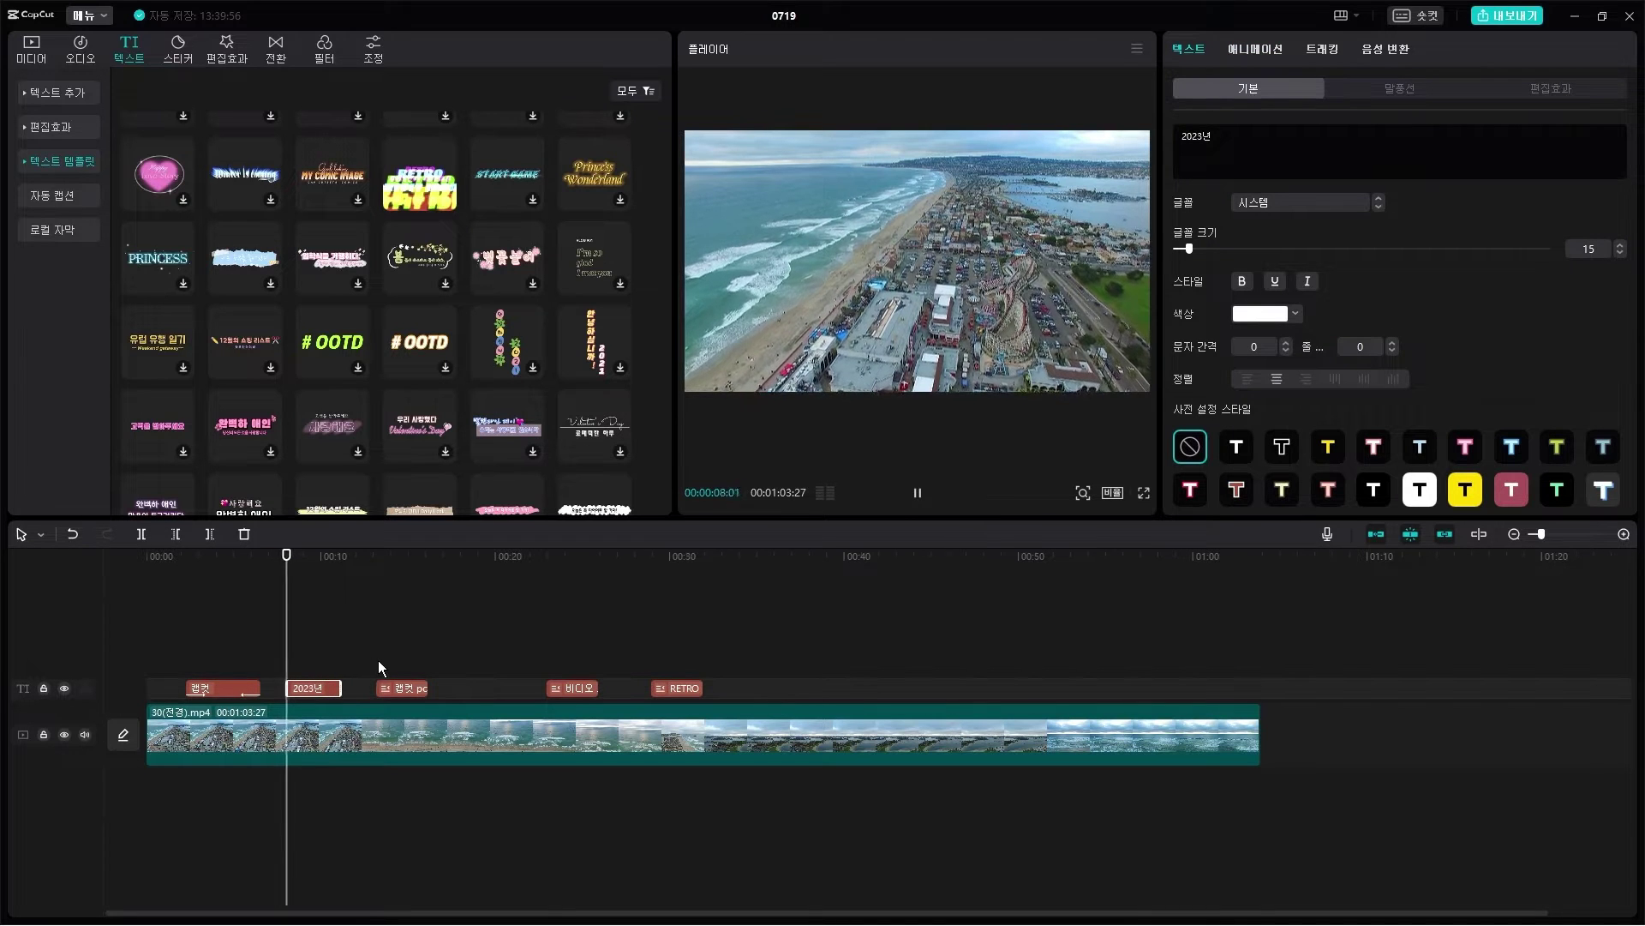
left_click(1272, 52)
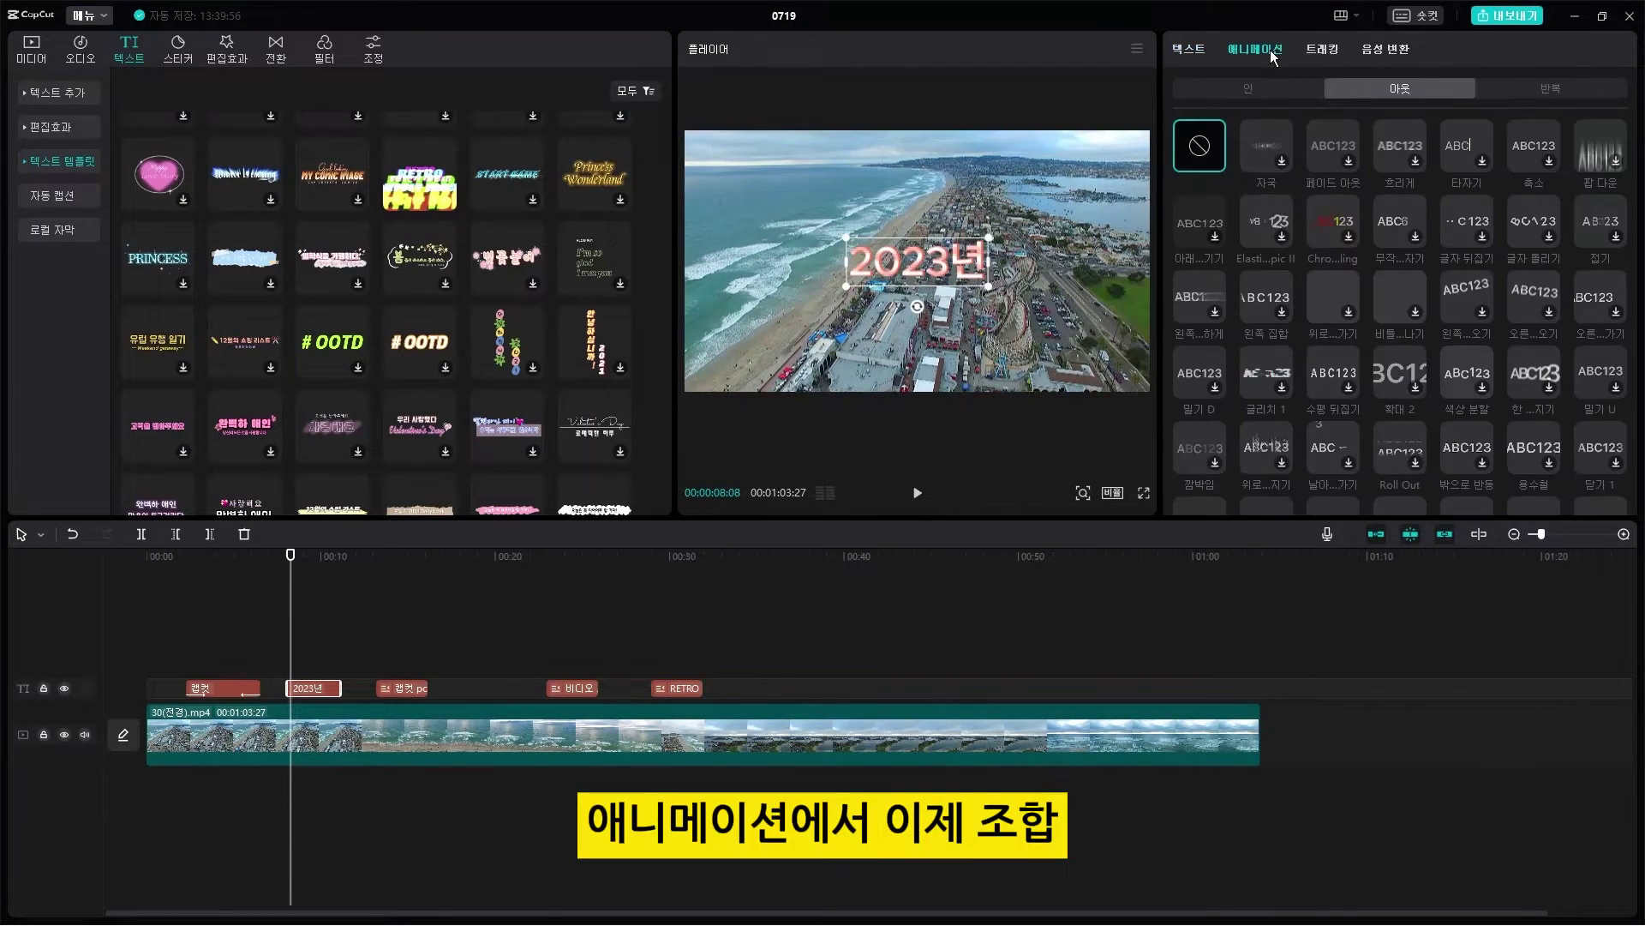
left_click(1544, 91)
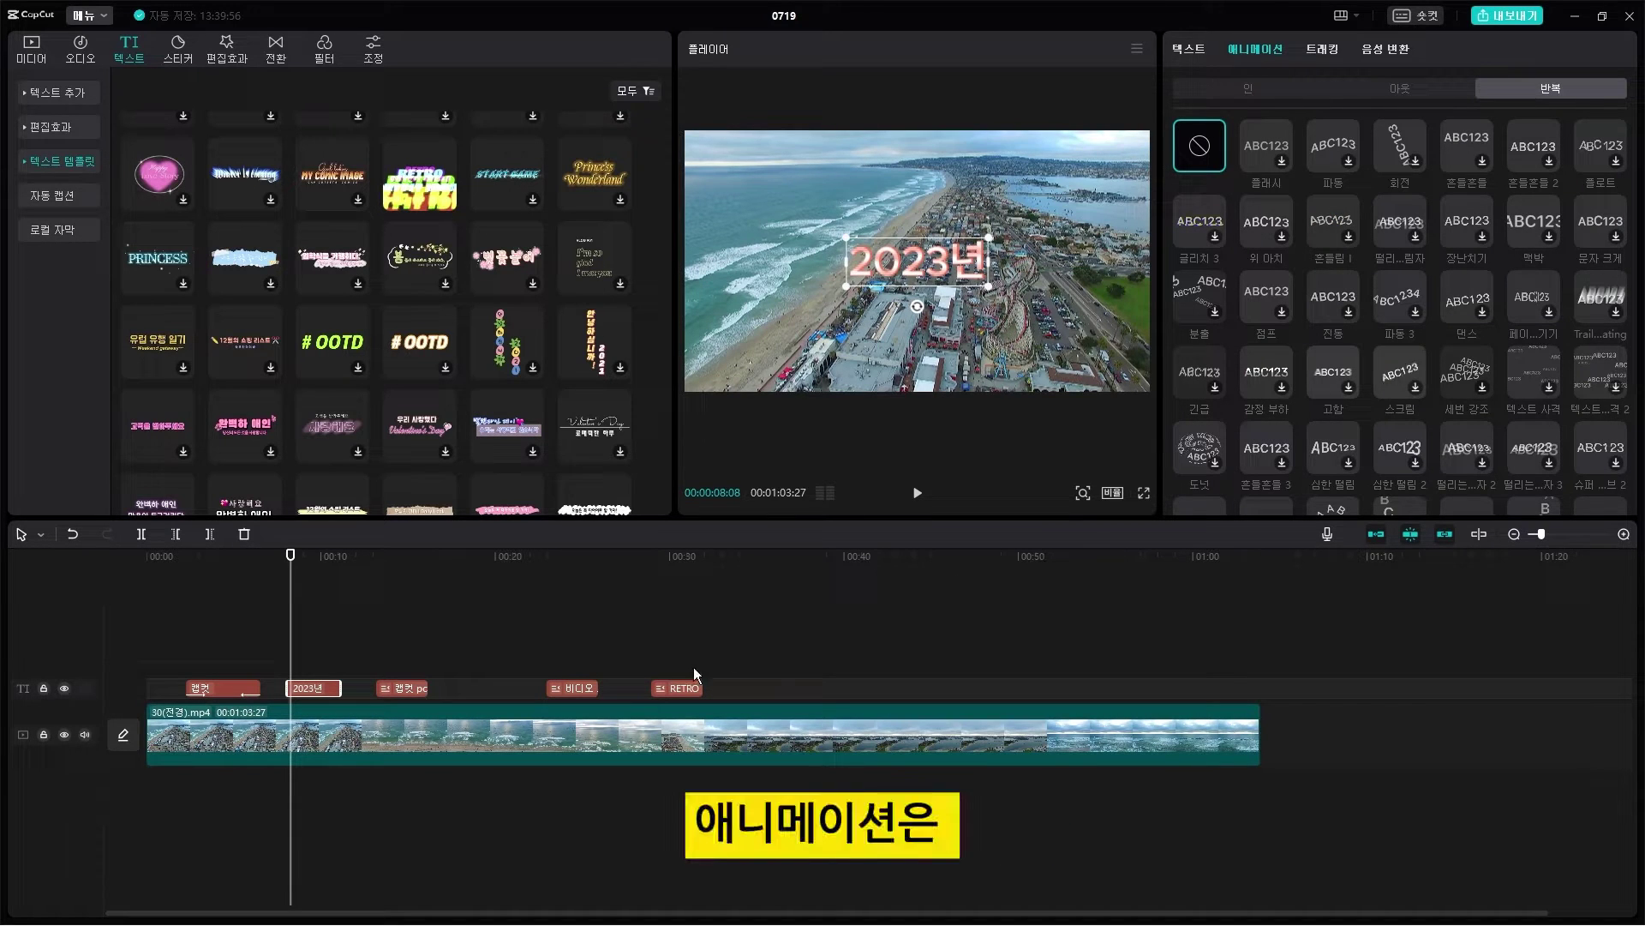
left_click(1201, 299)
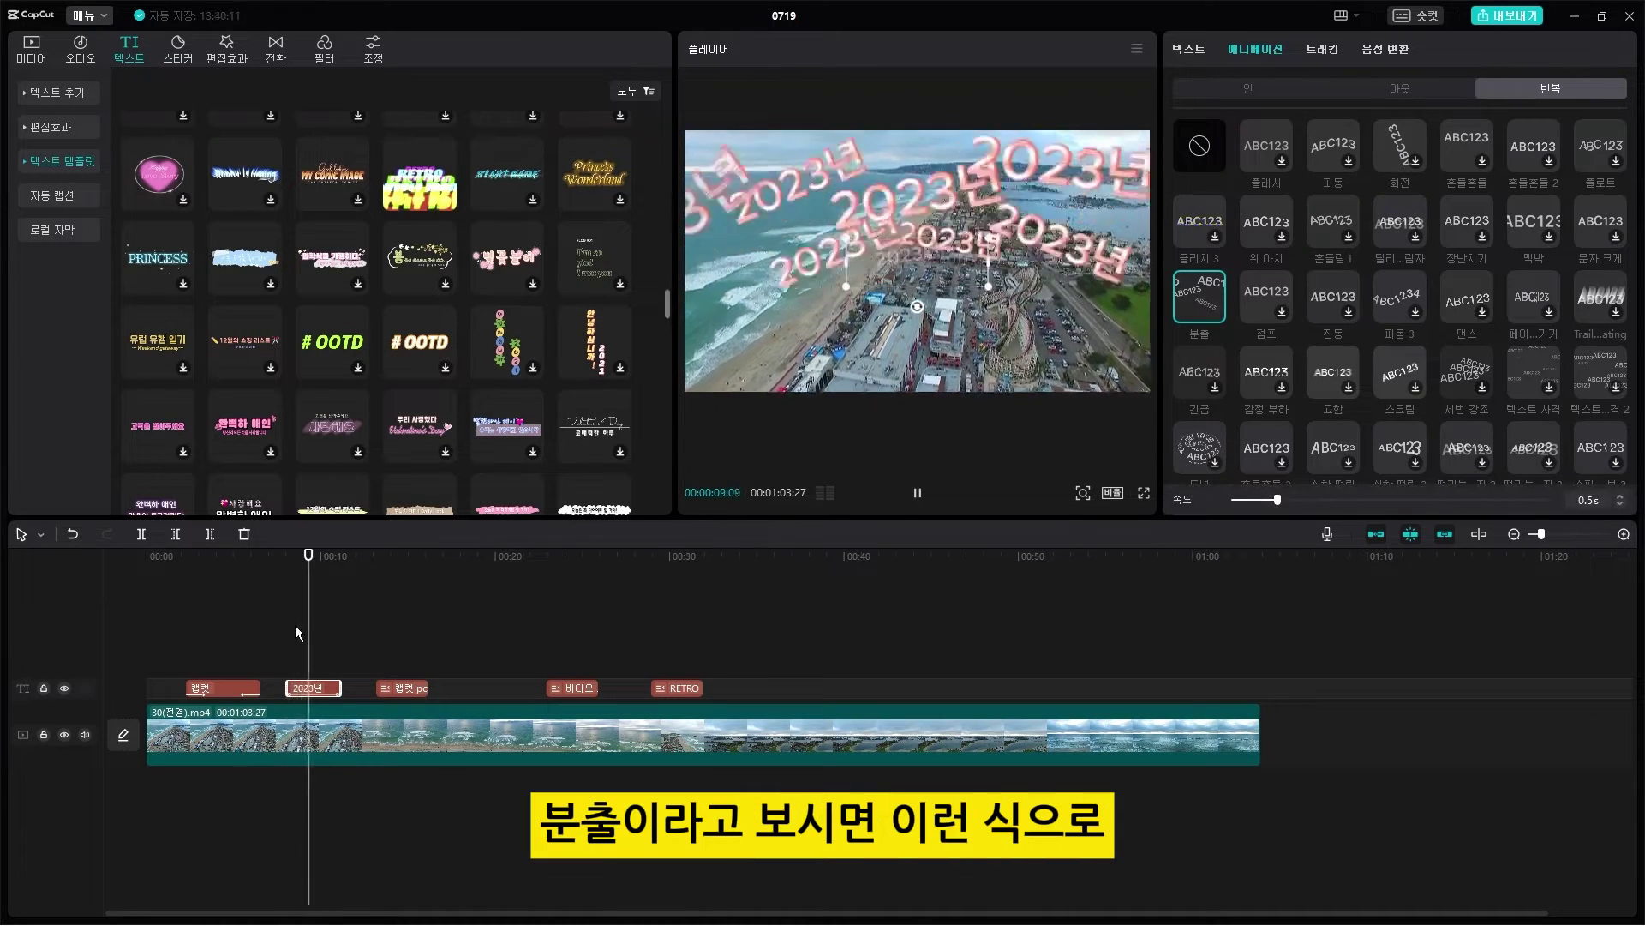
Step: Replay the 2023년 title from before its start to check the loop animation
key("space")
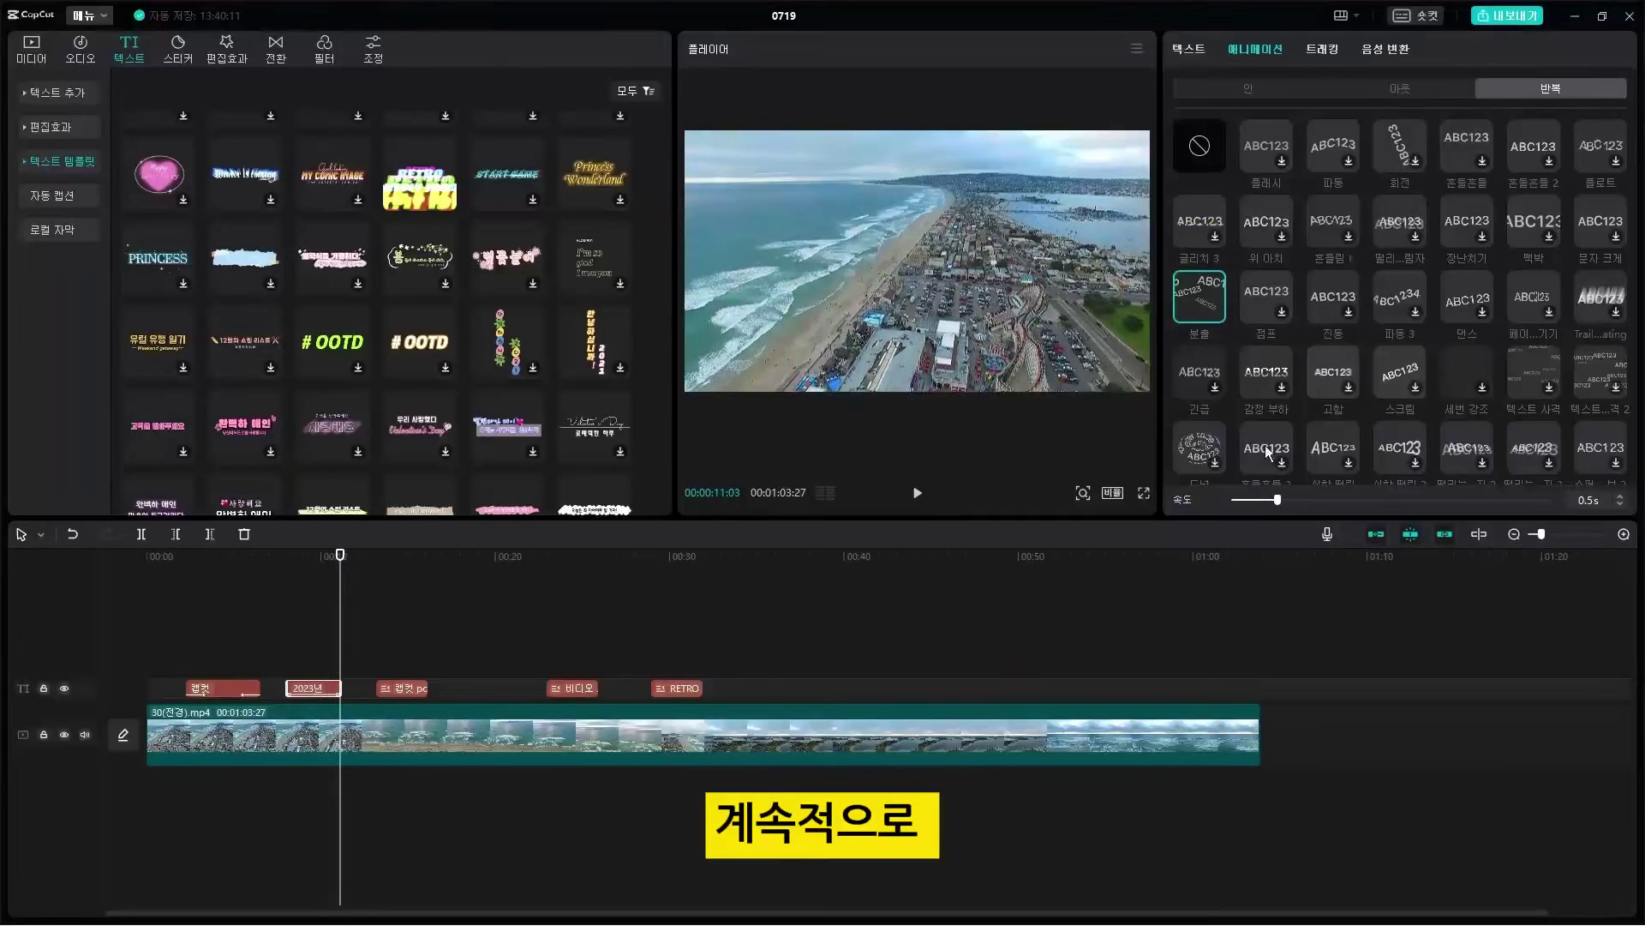
left_click_drag(340, 555, 276, 555)
key("space")
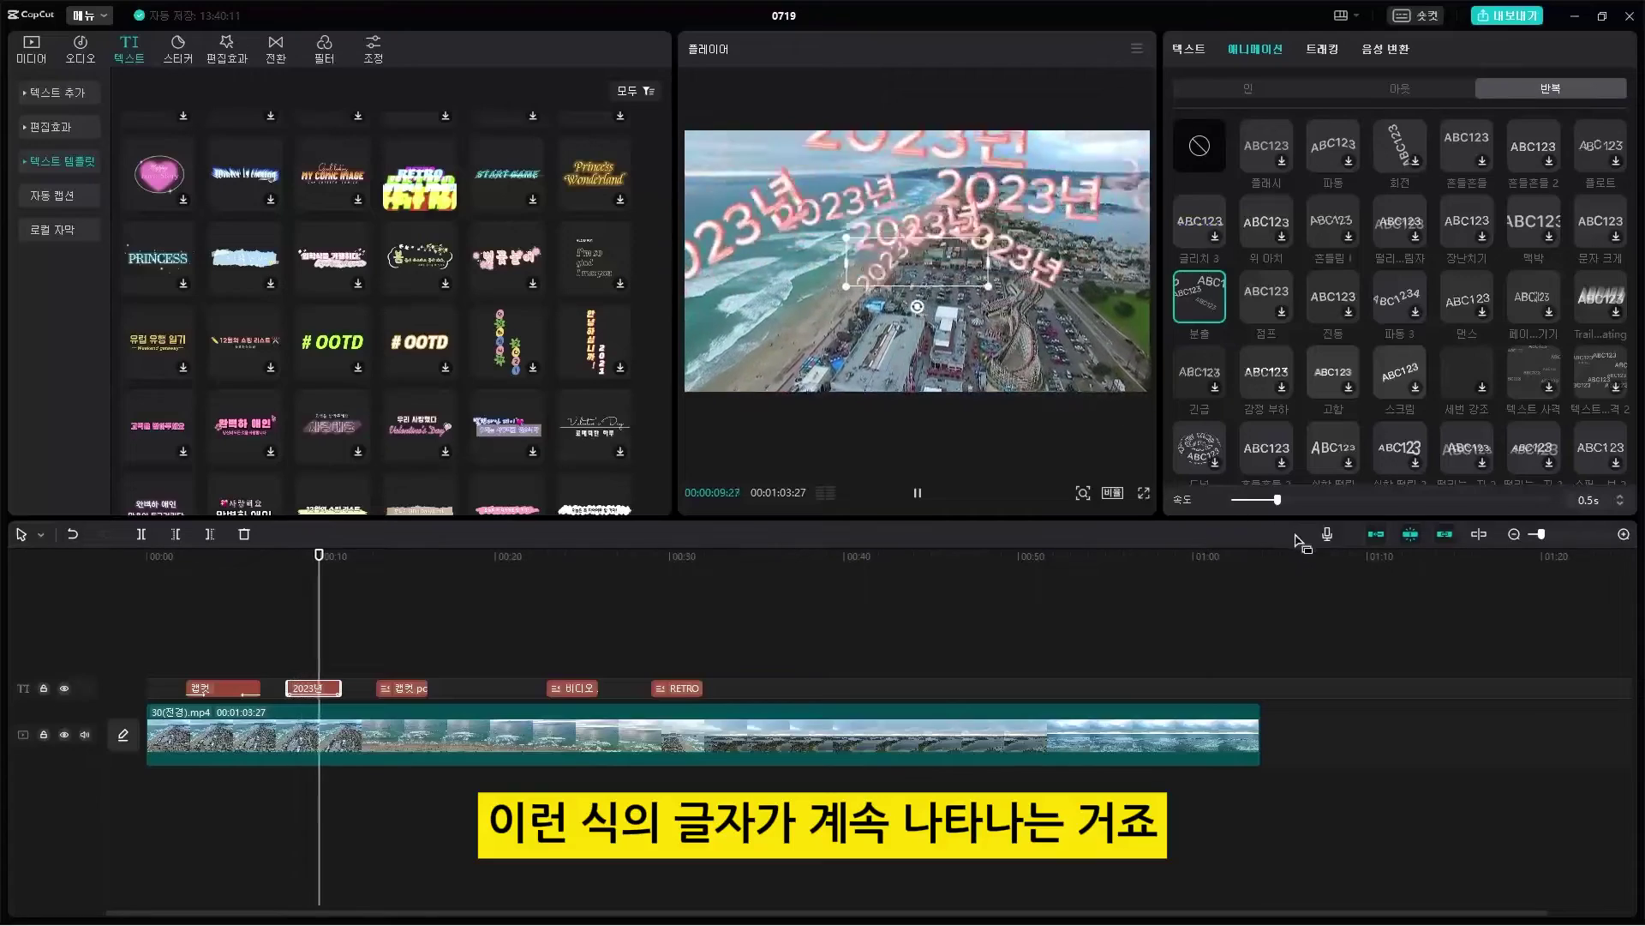
key("space")
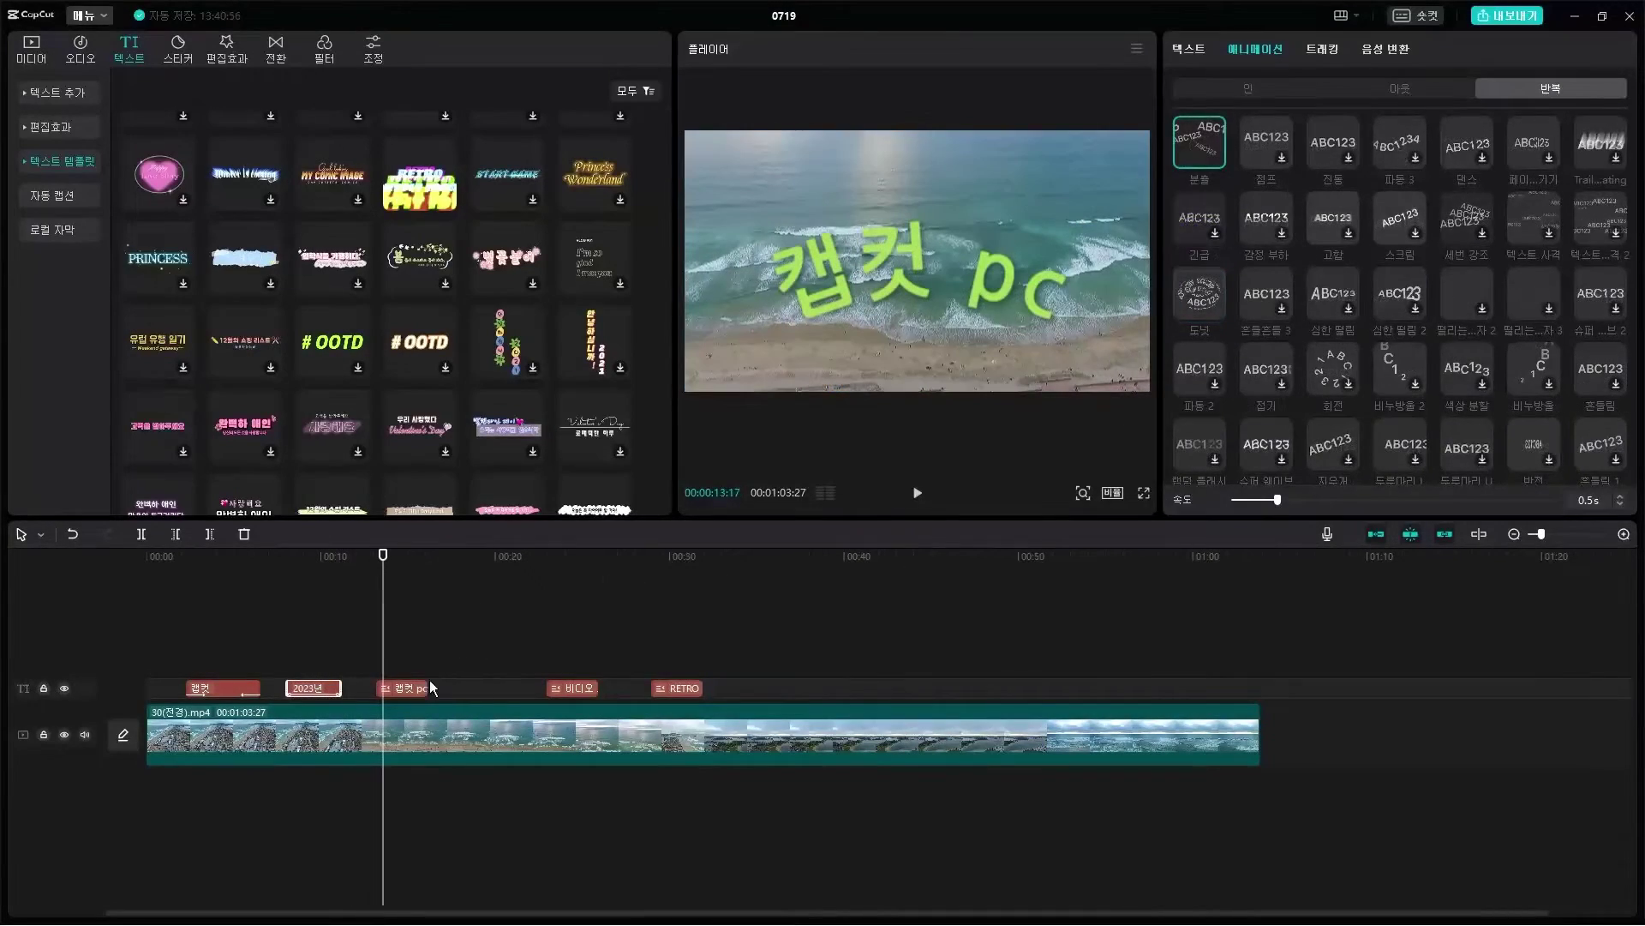
Step: Examine which property categories the third title, 캡컷 pc, offers and view the library's text effects
left_click(422, 687)
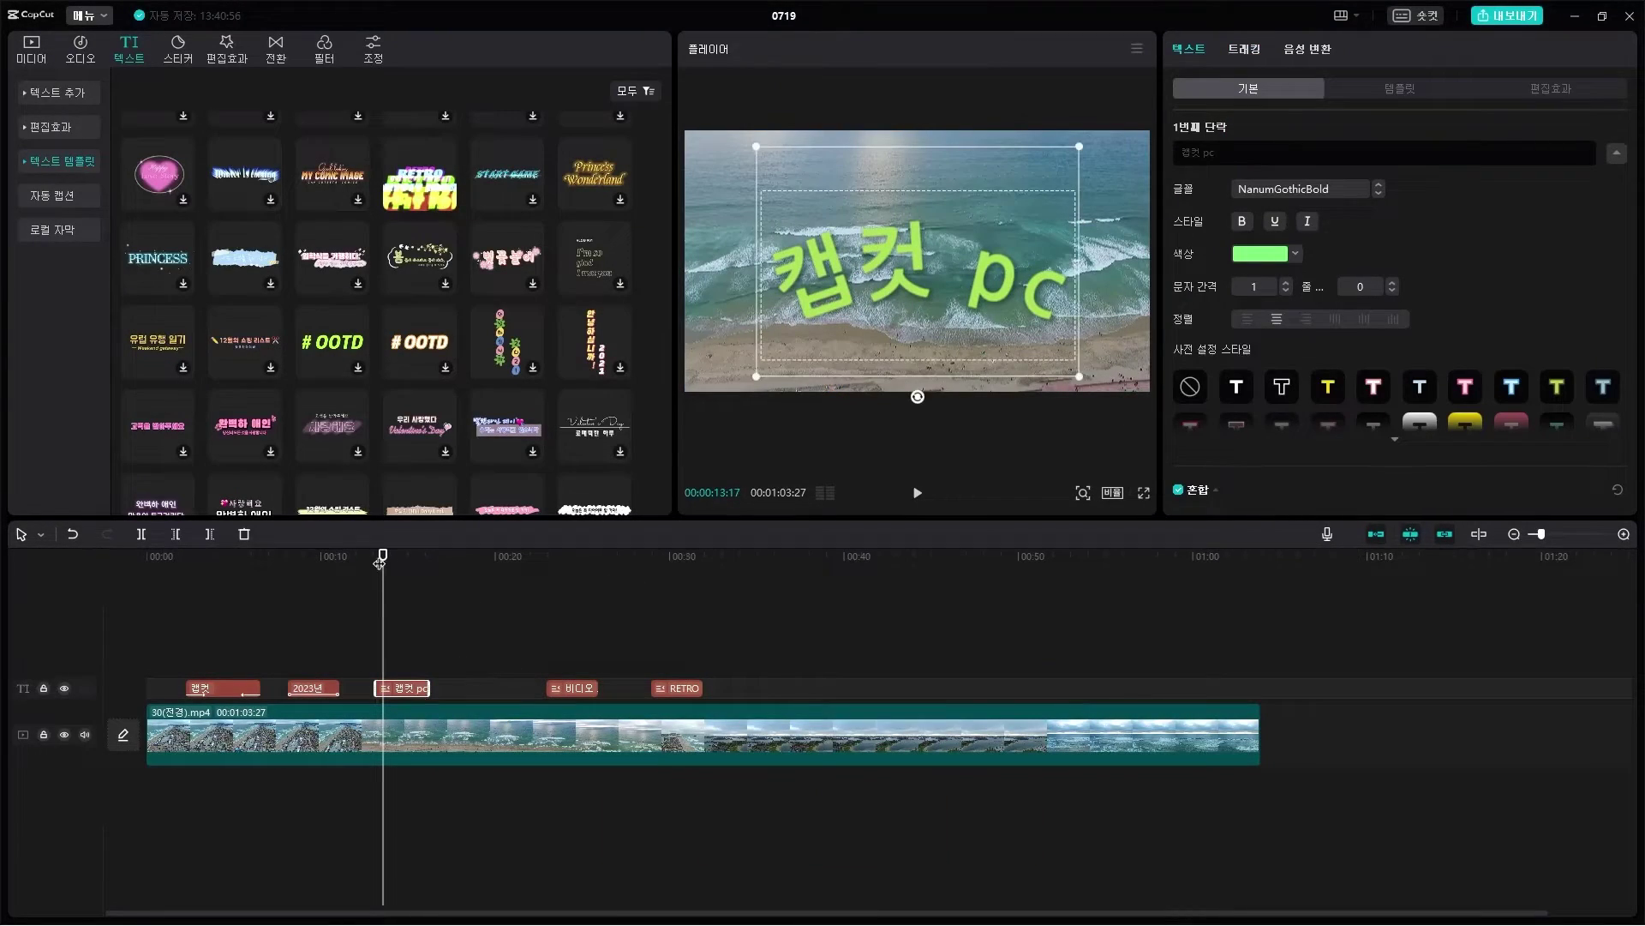
left_click_drag(388, 568, 393, 566)
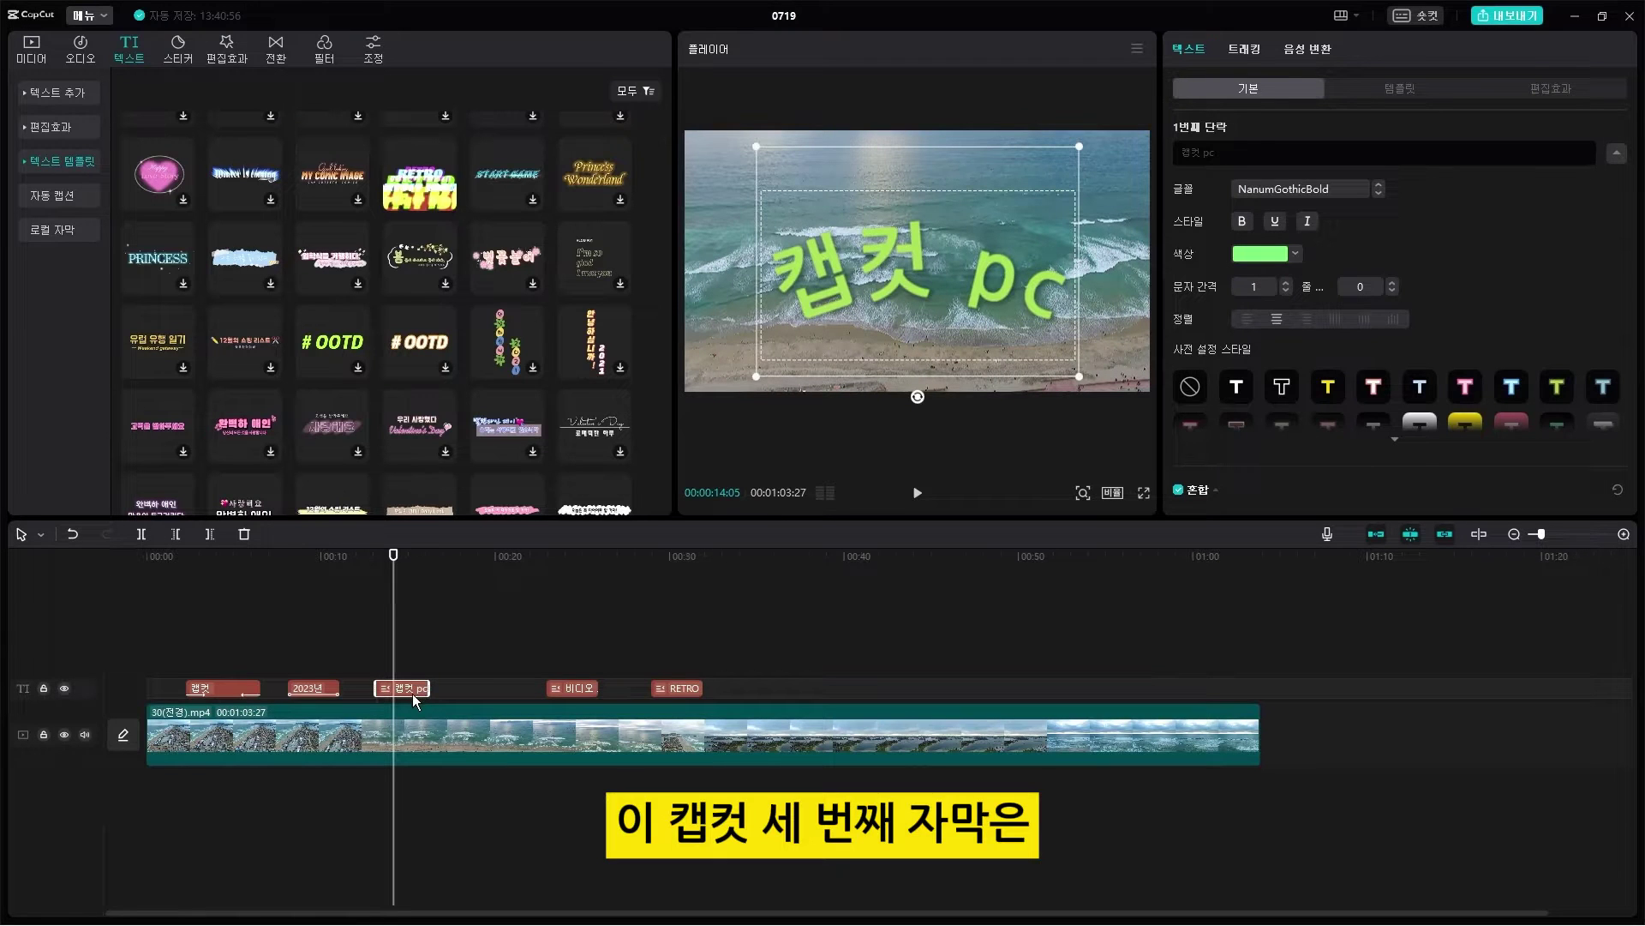
left_click(68, 130)
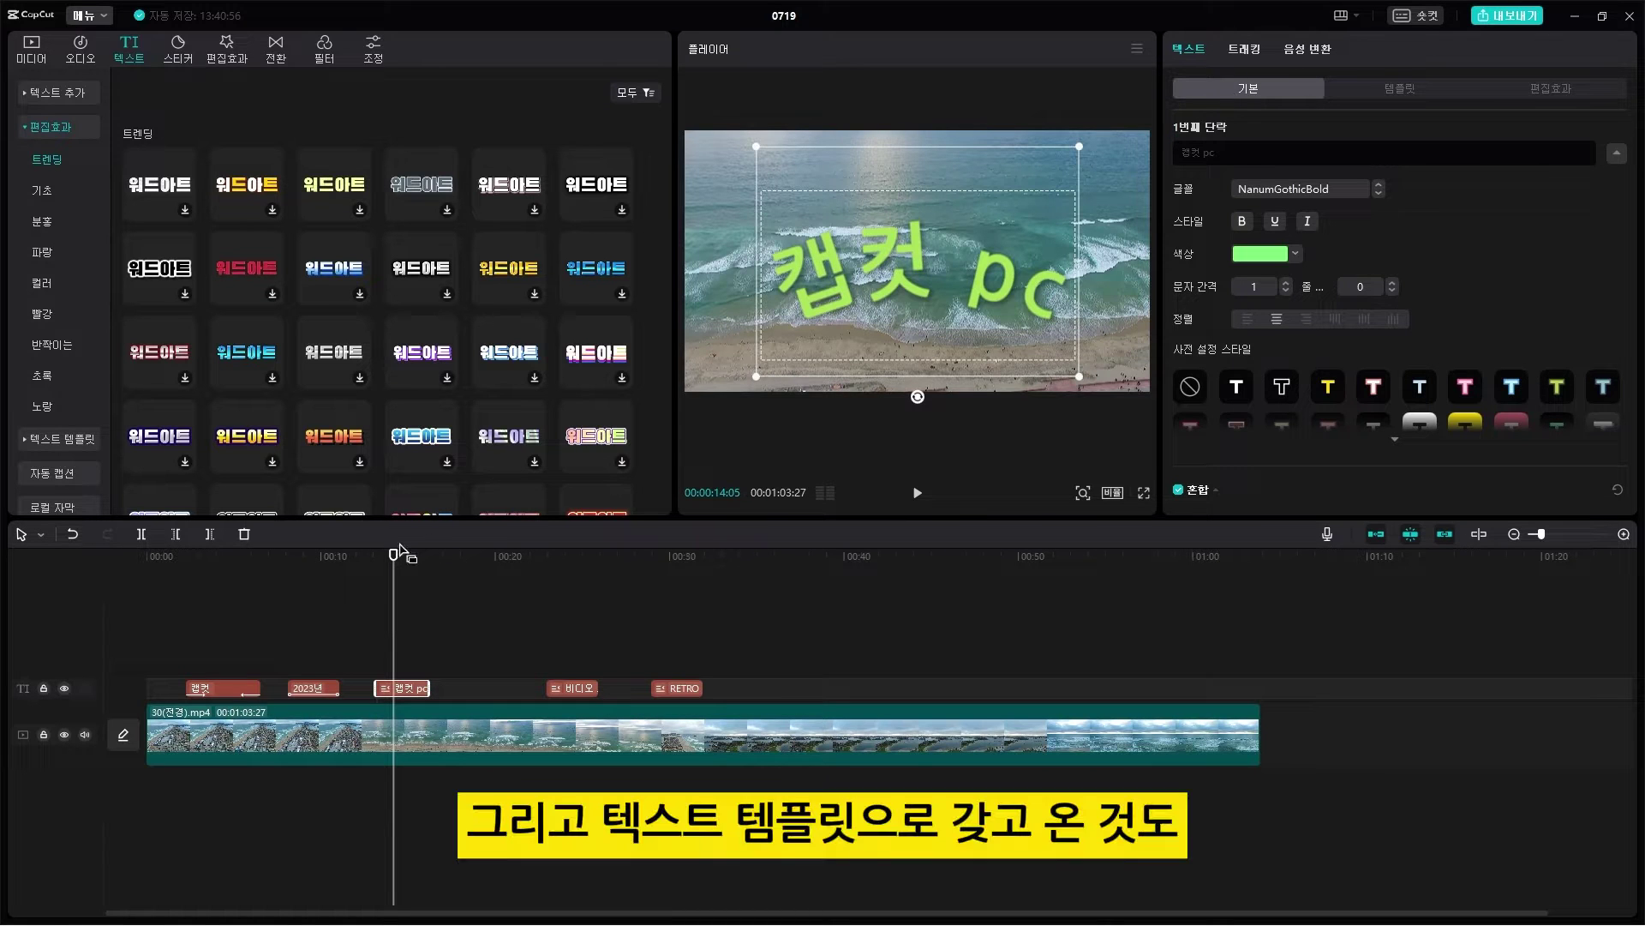
Step: Examine which property categories the 비디오 코치 template title offers and view it at about 24 seconds
left_click_drag(394, 554, 553, 564)
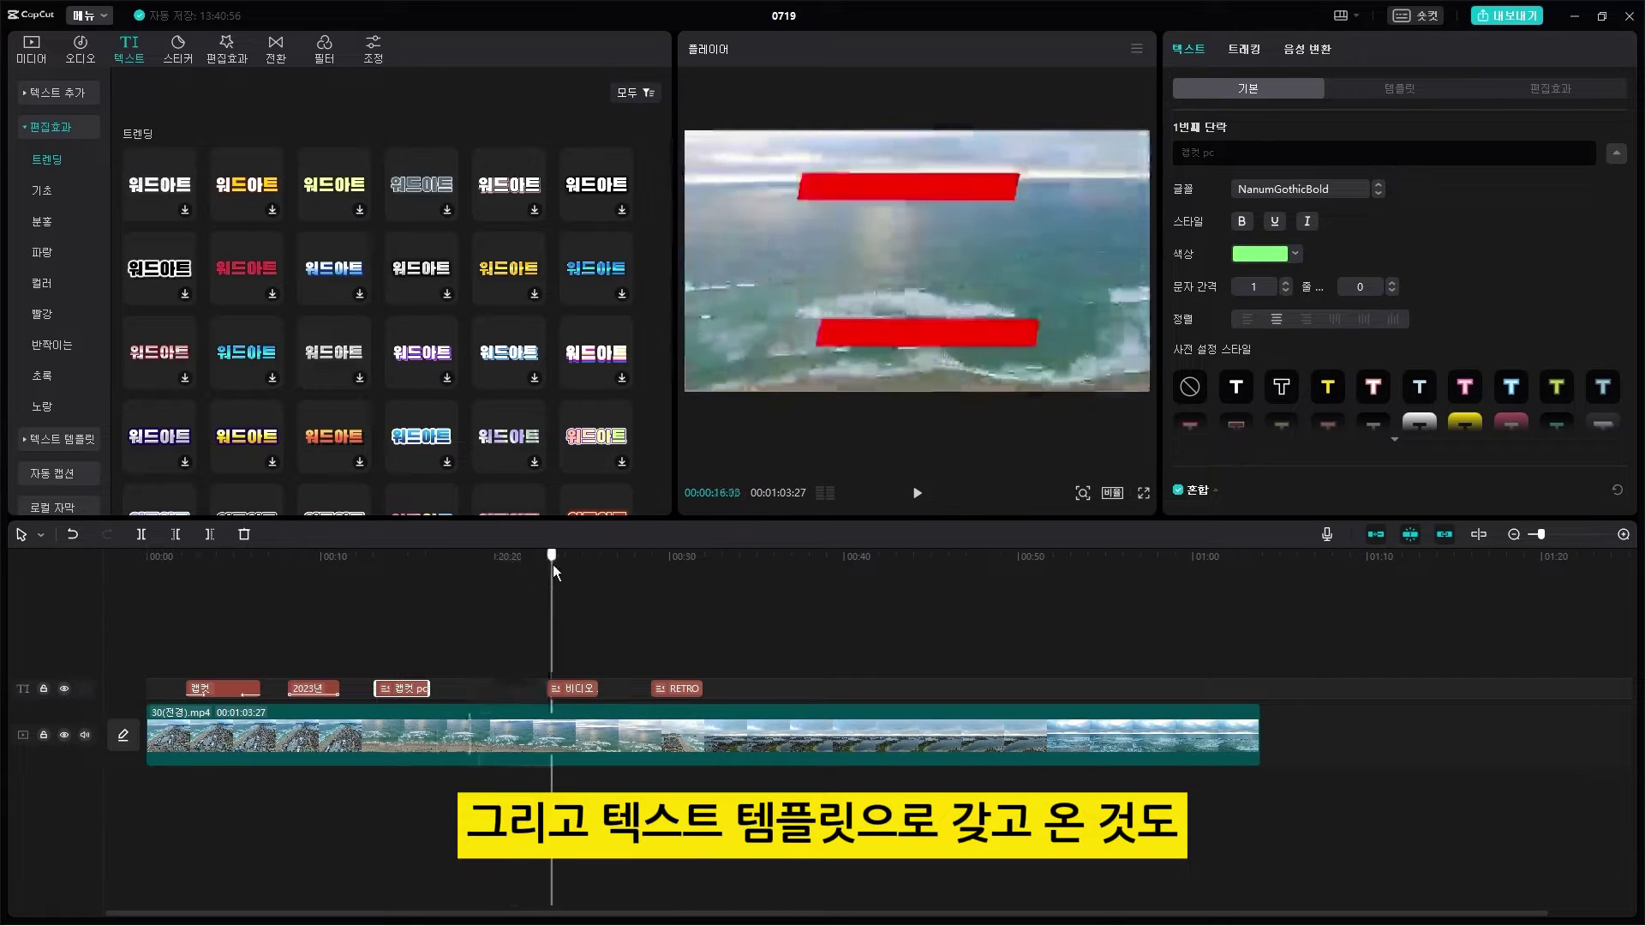
left_click(584, 685)
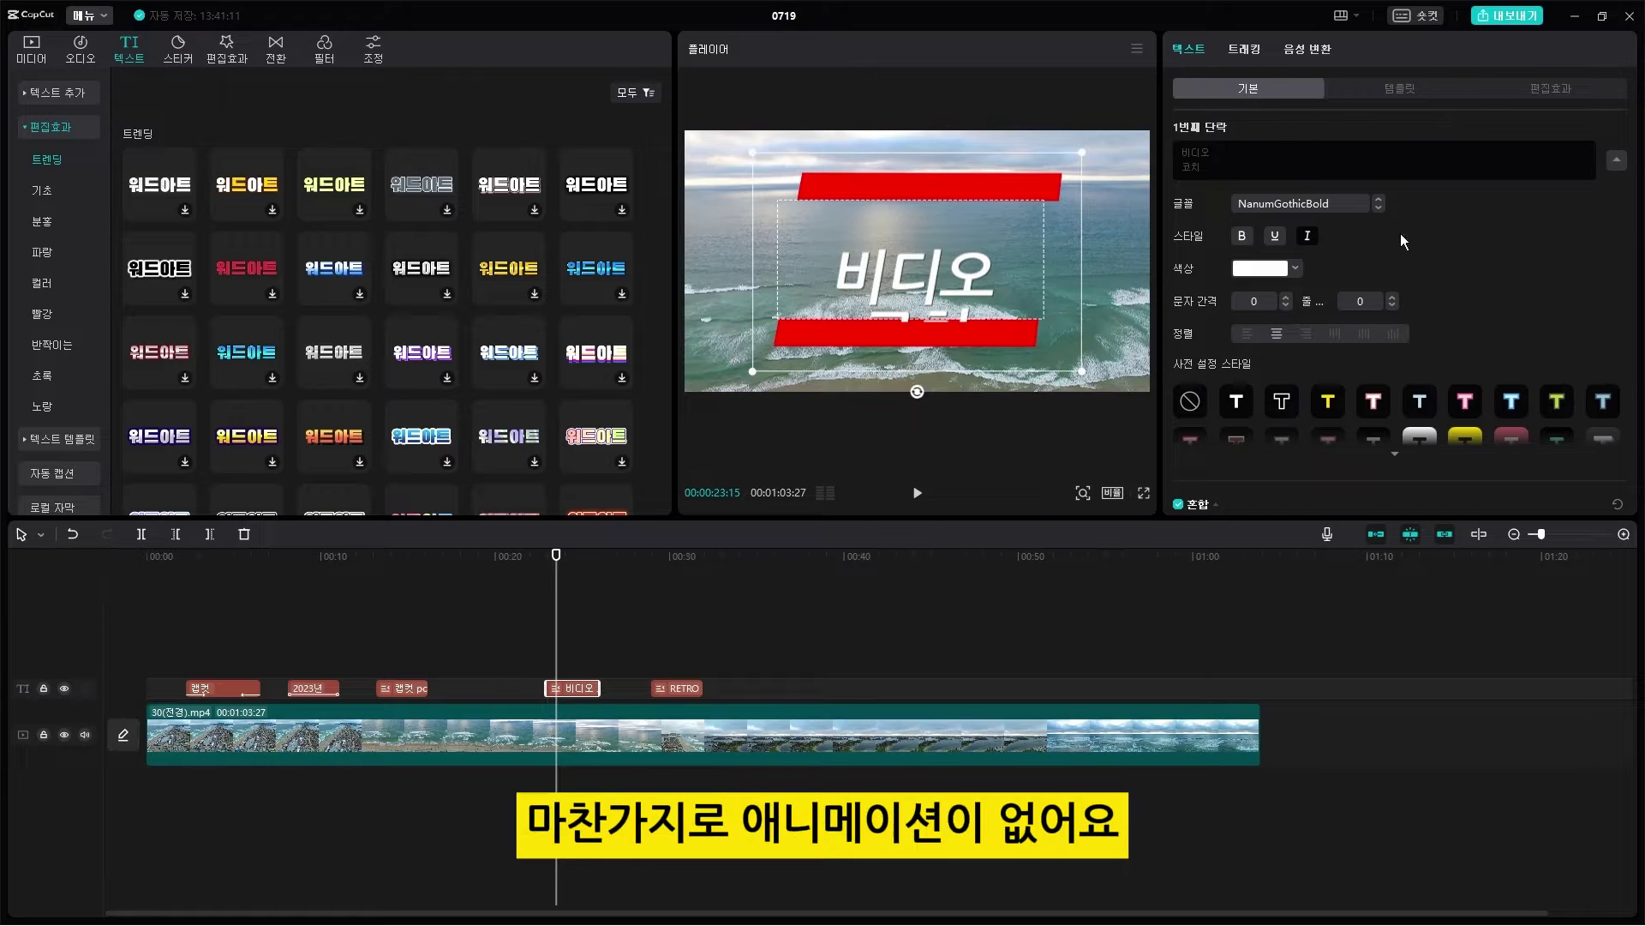
left_click_drag(555, 559, 563, 556)
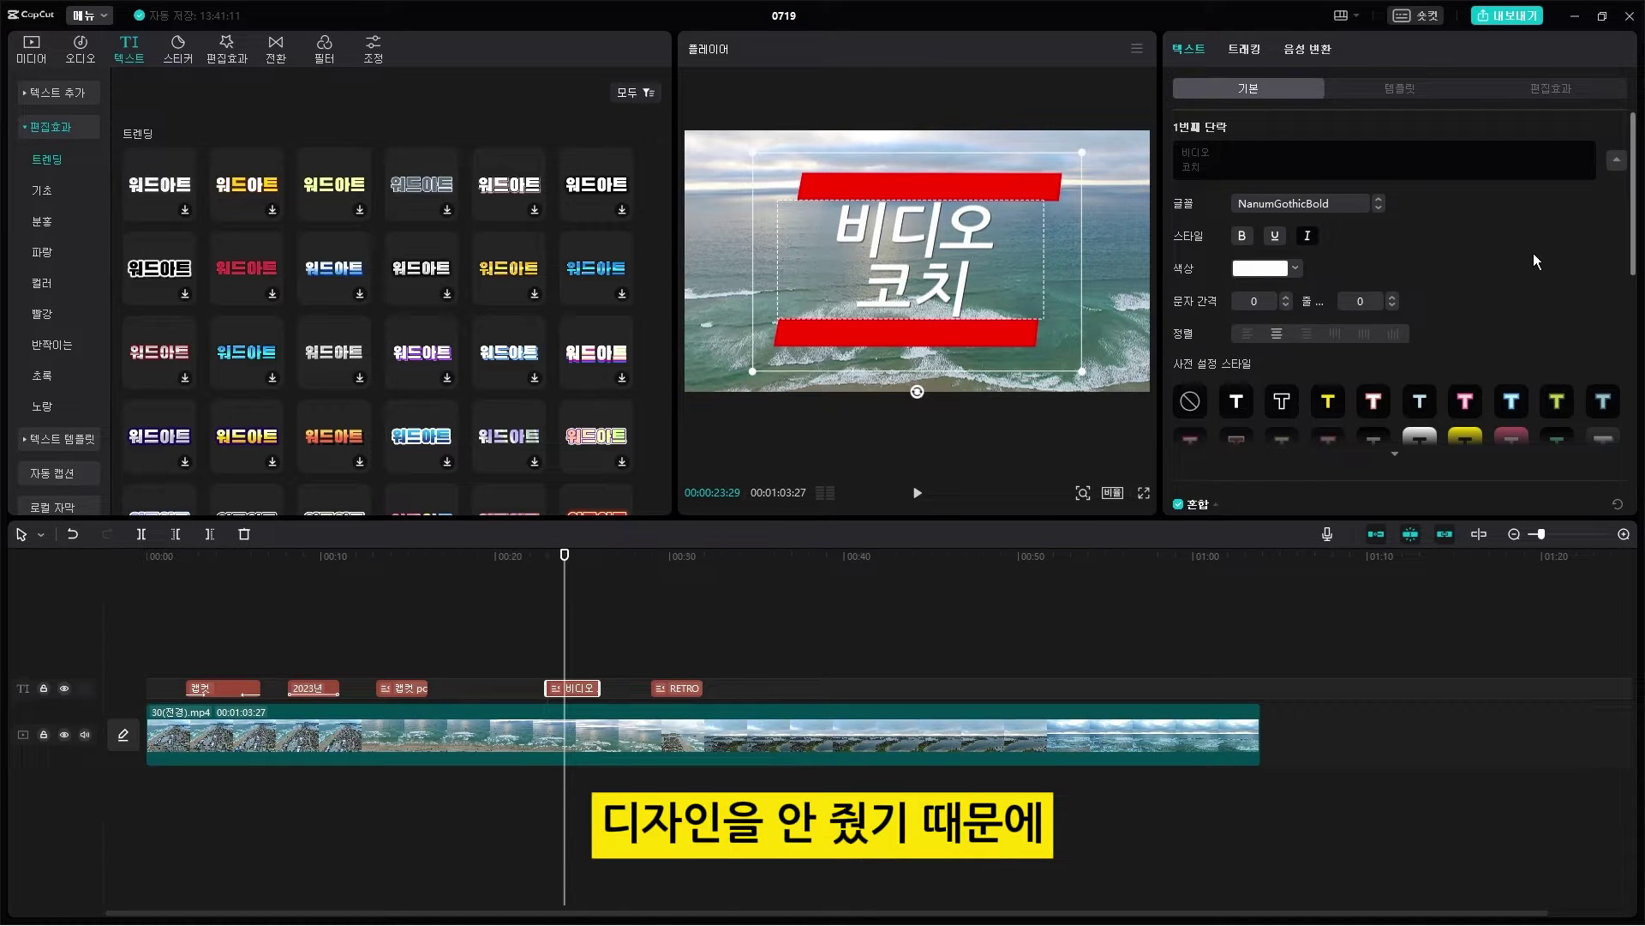
Step: View the text effect and text template collections and recheck the properties of the third title, 캡컷 pc
left_click(547, 583)
left_click(390, 596)
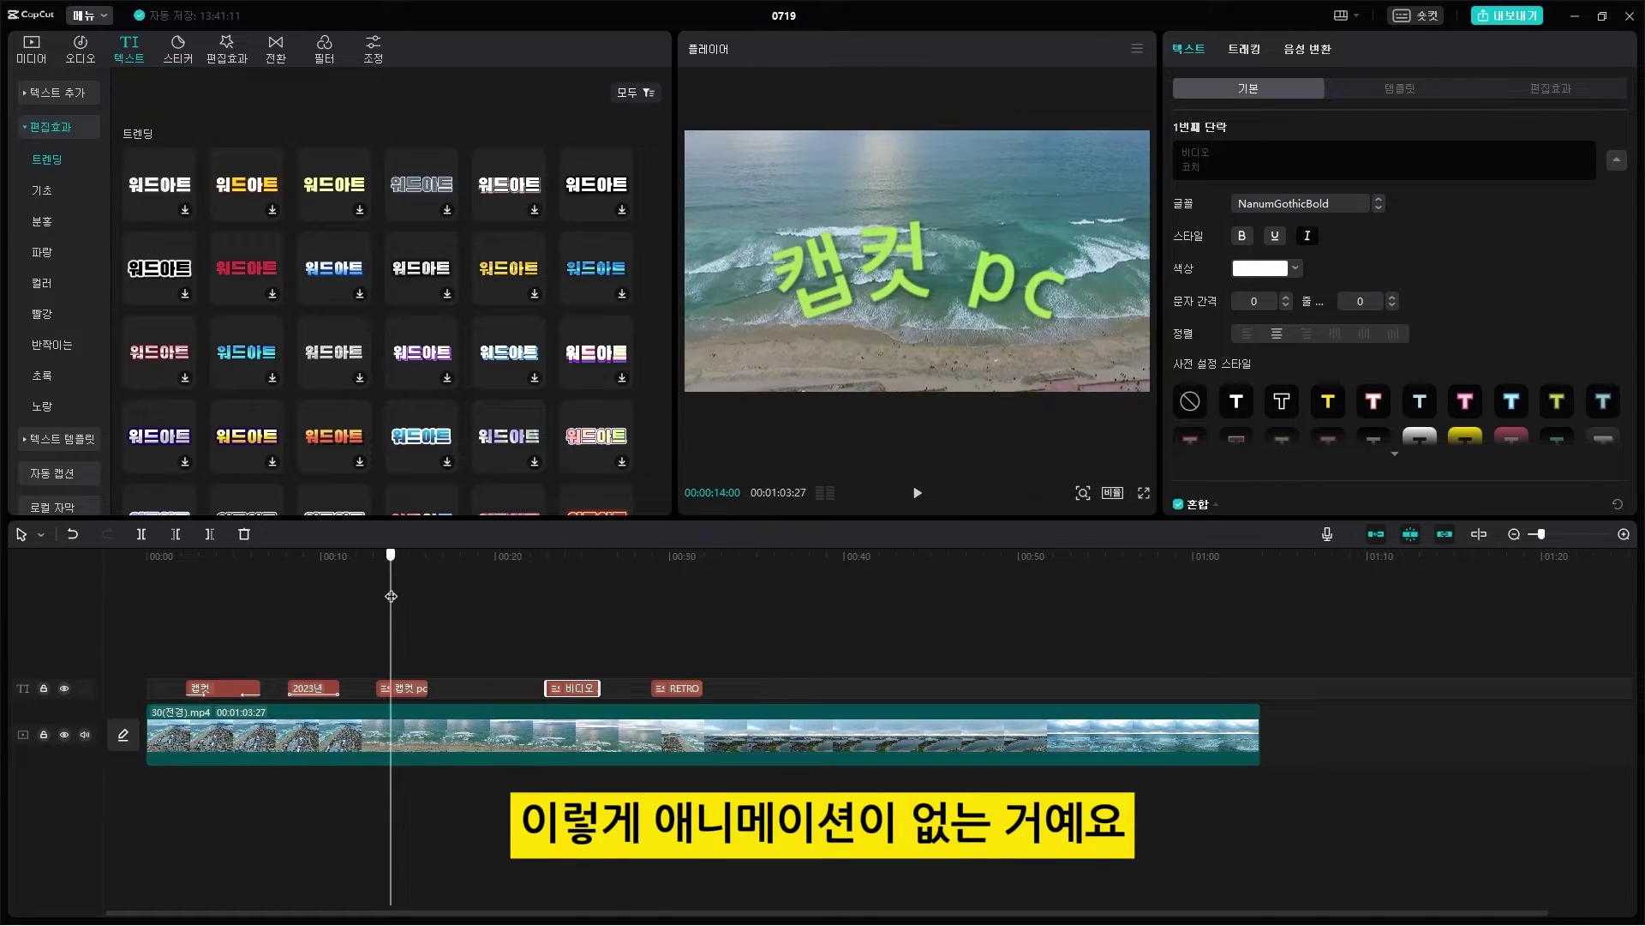
left_click(47, 127)
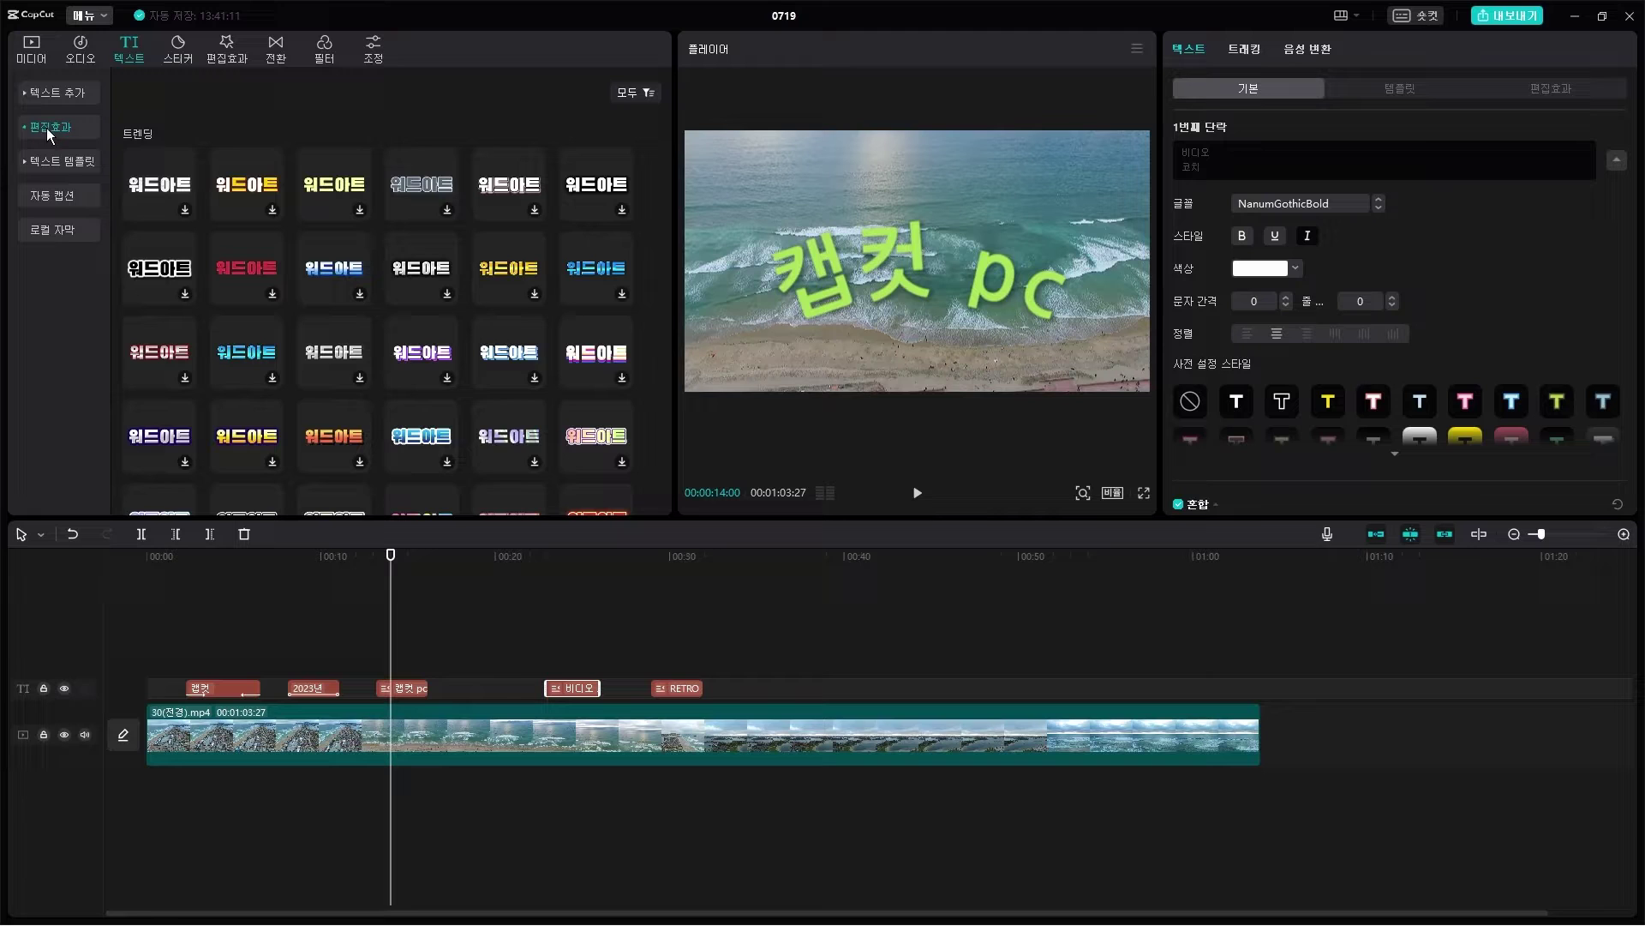
left_click(86, 162)
left_click(86, 163)
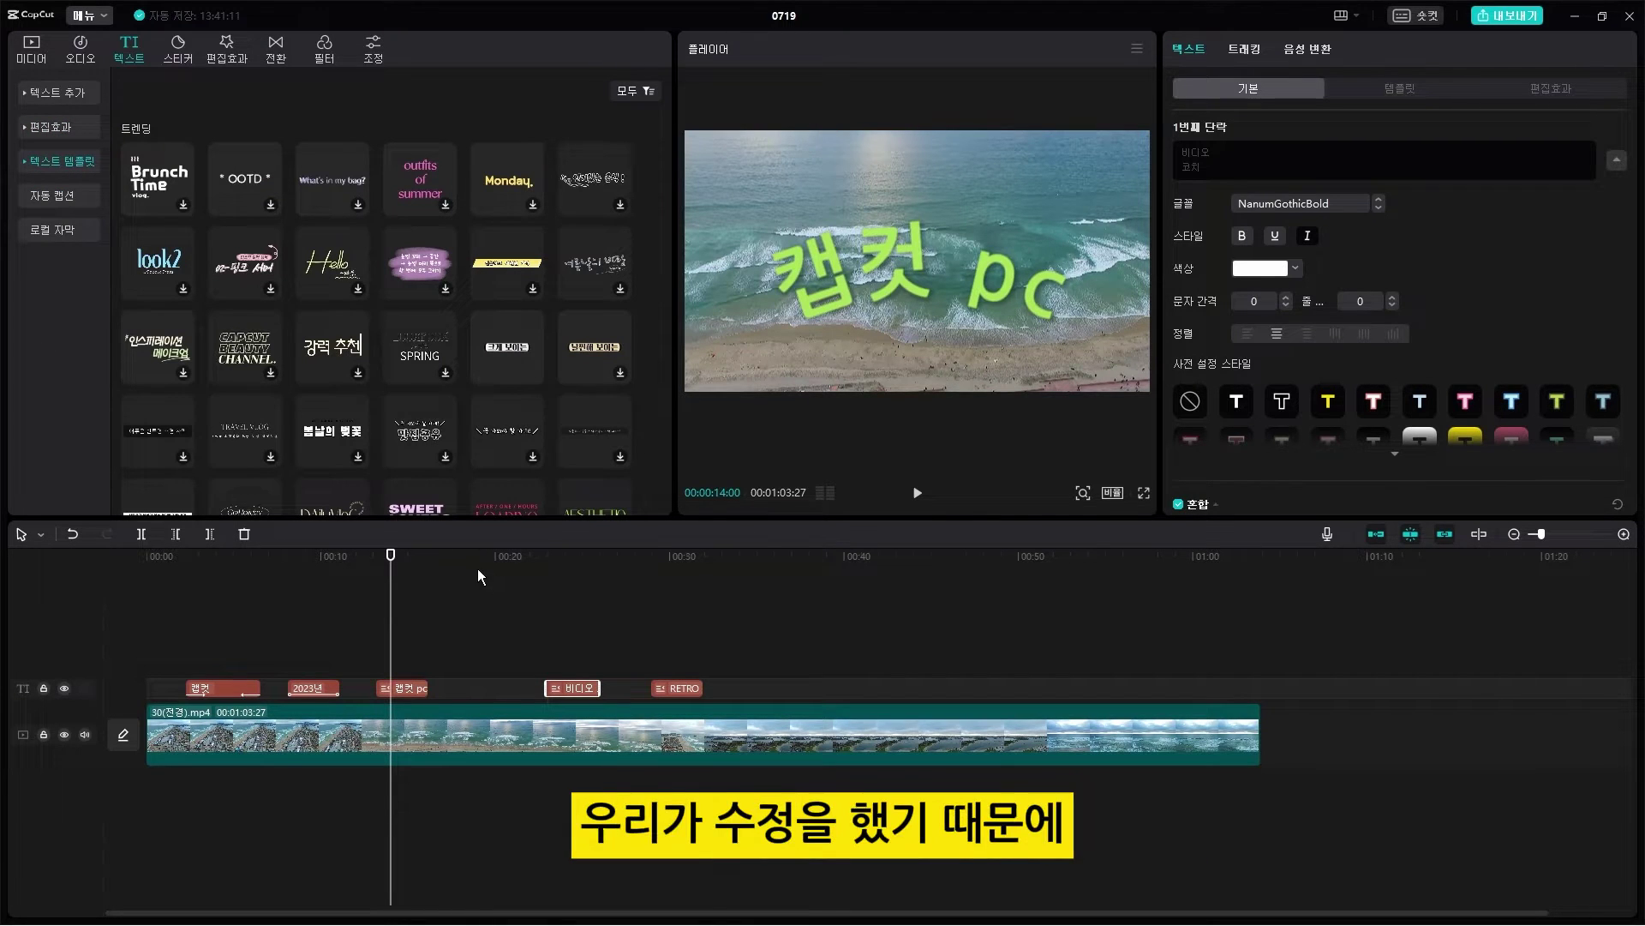
left_click(403, 689)
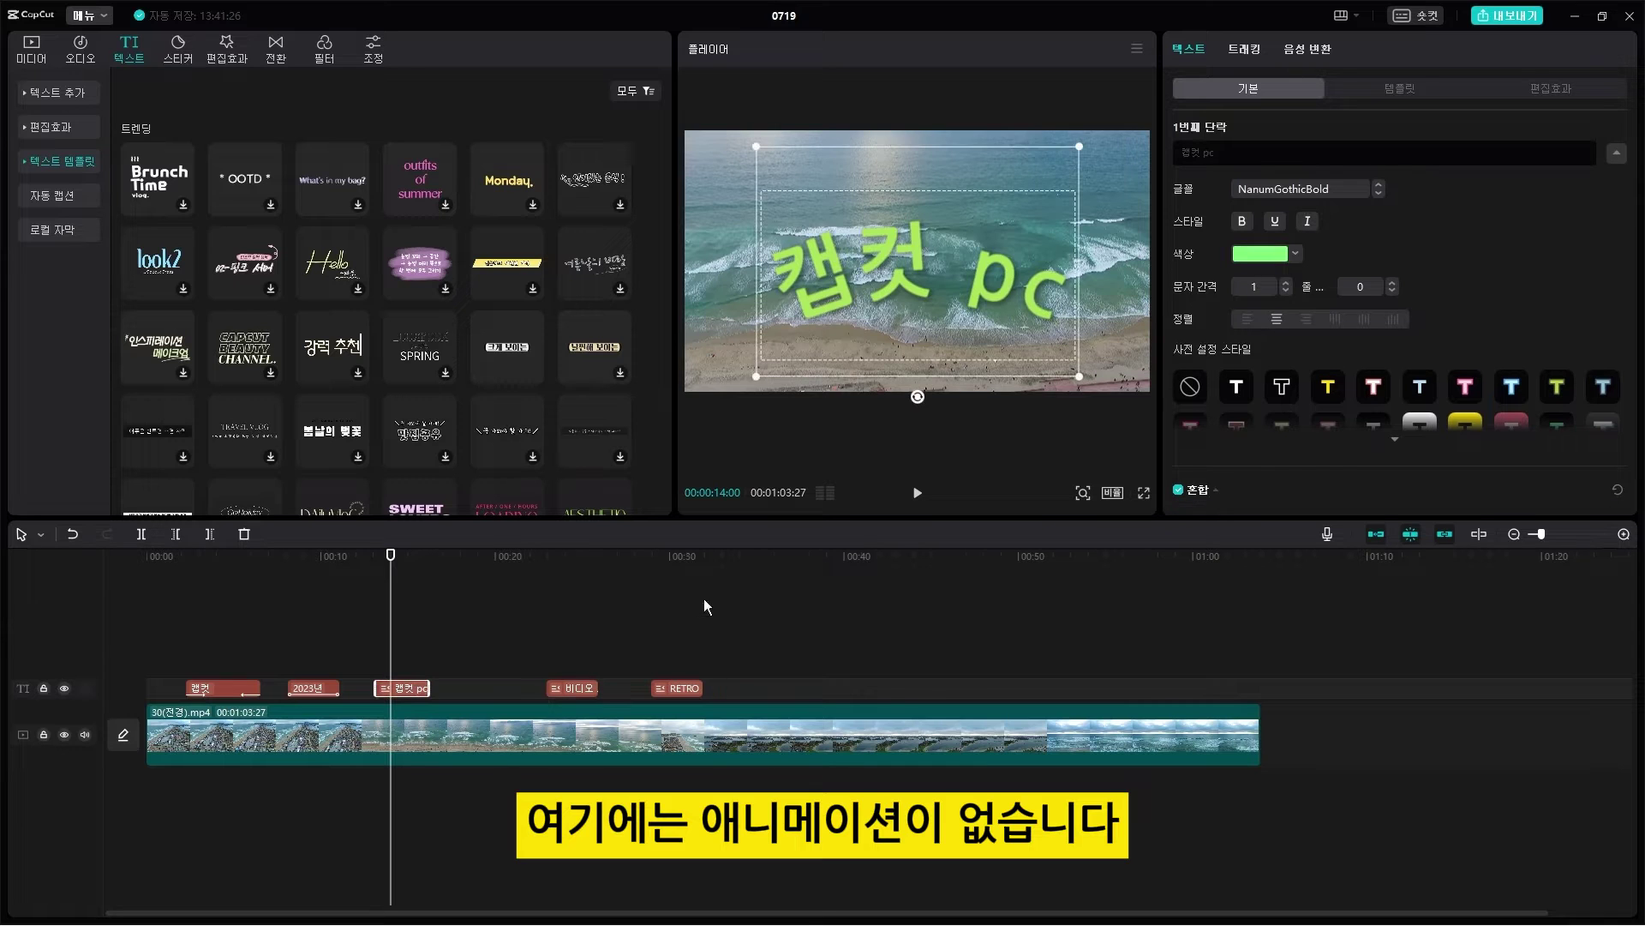
Step: Revisit the 2023년 title on the timeline and view the basic text preset in the text library
left_click(294, 557)
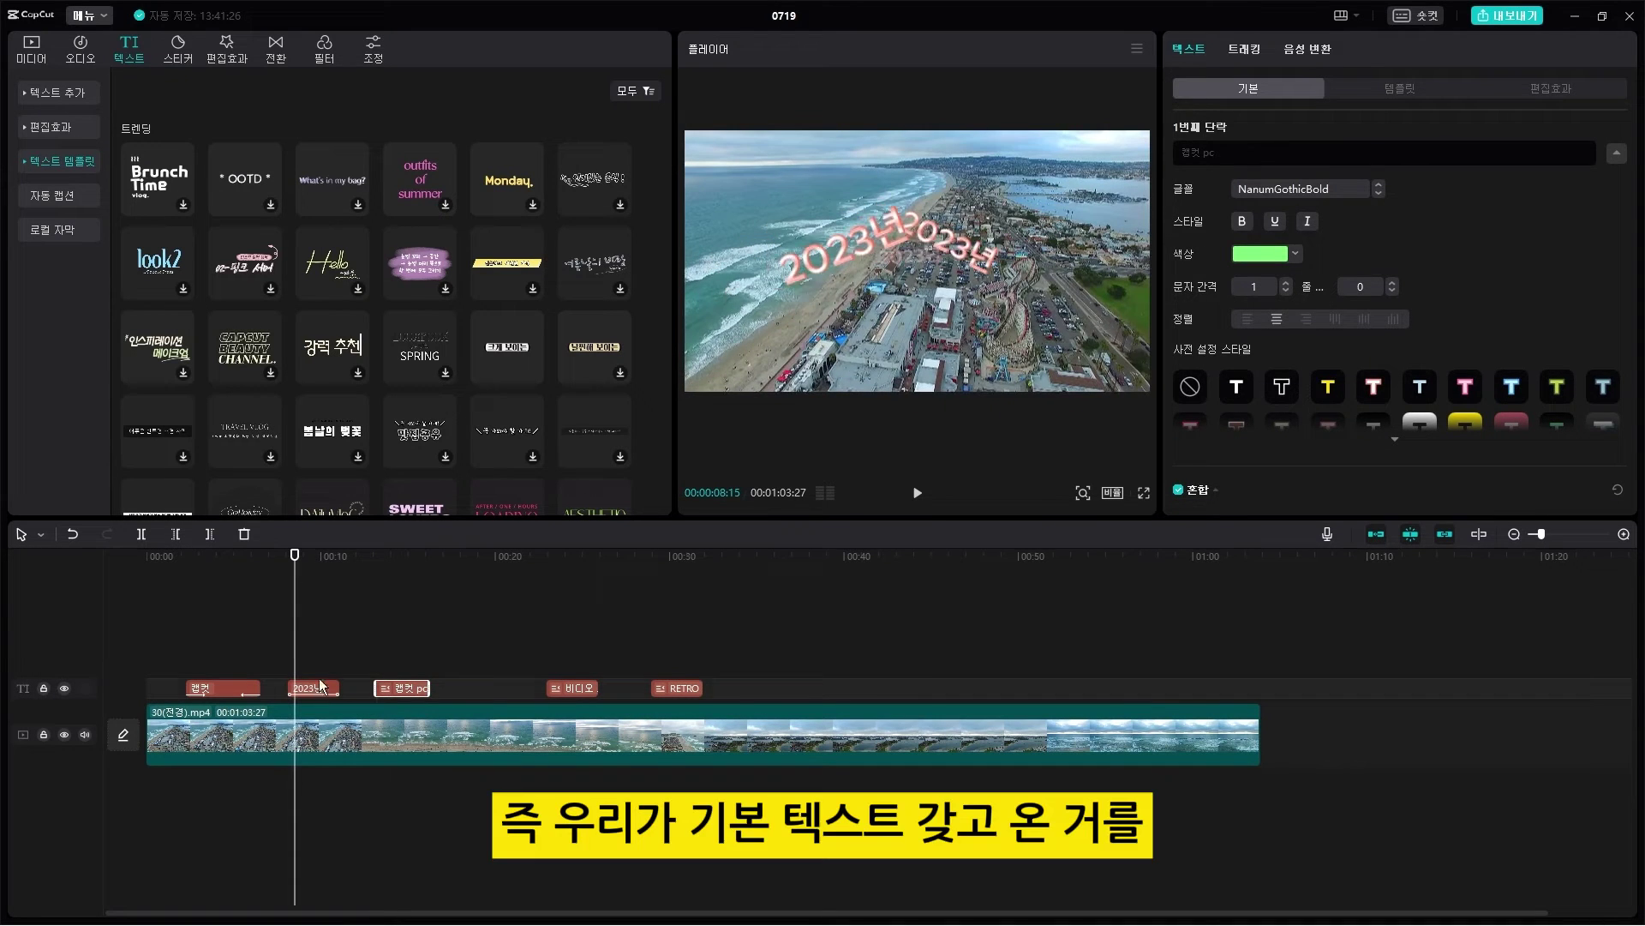
left_click(318, 679)
left_click(78, 96)
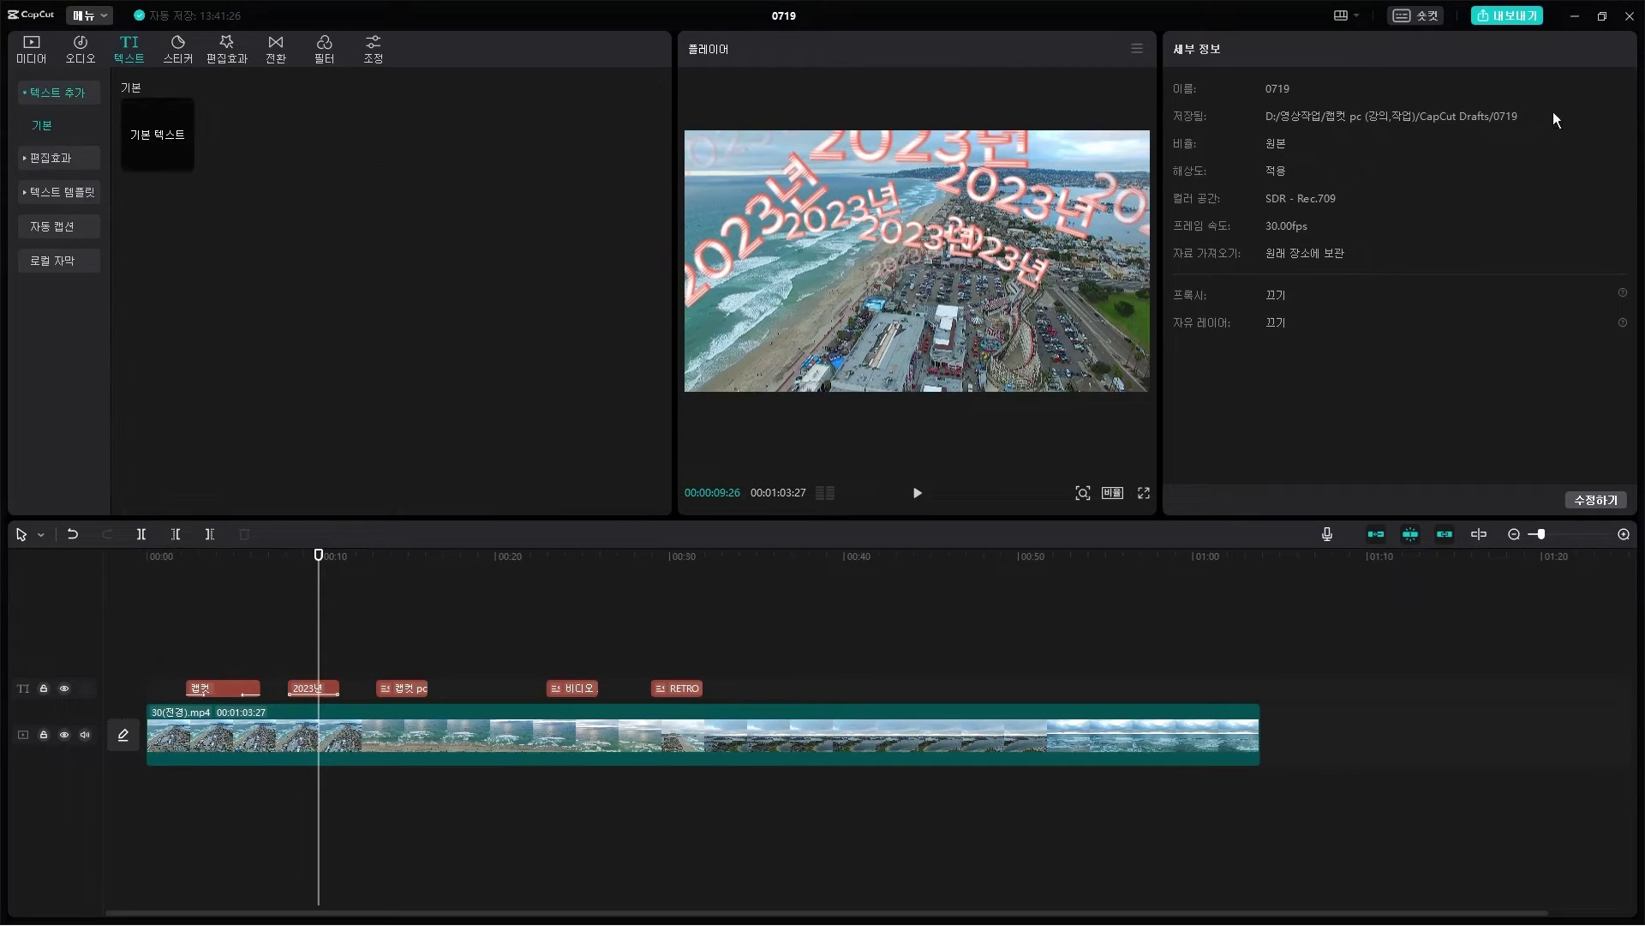
left_click_drag(320, 558, 321, 558)
left_click(302, 686)
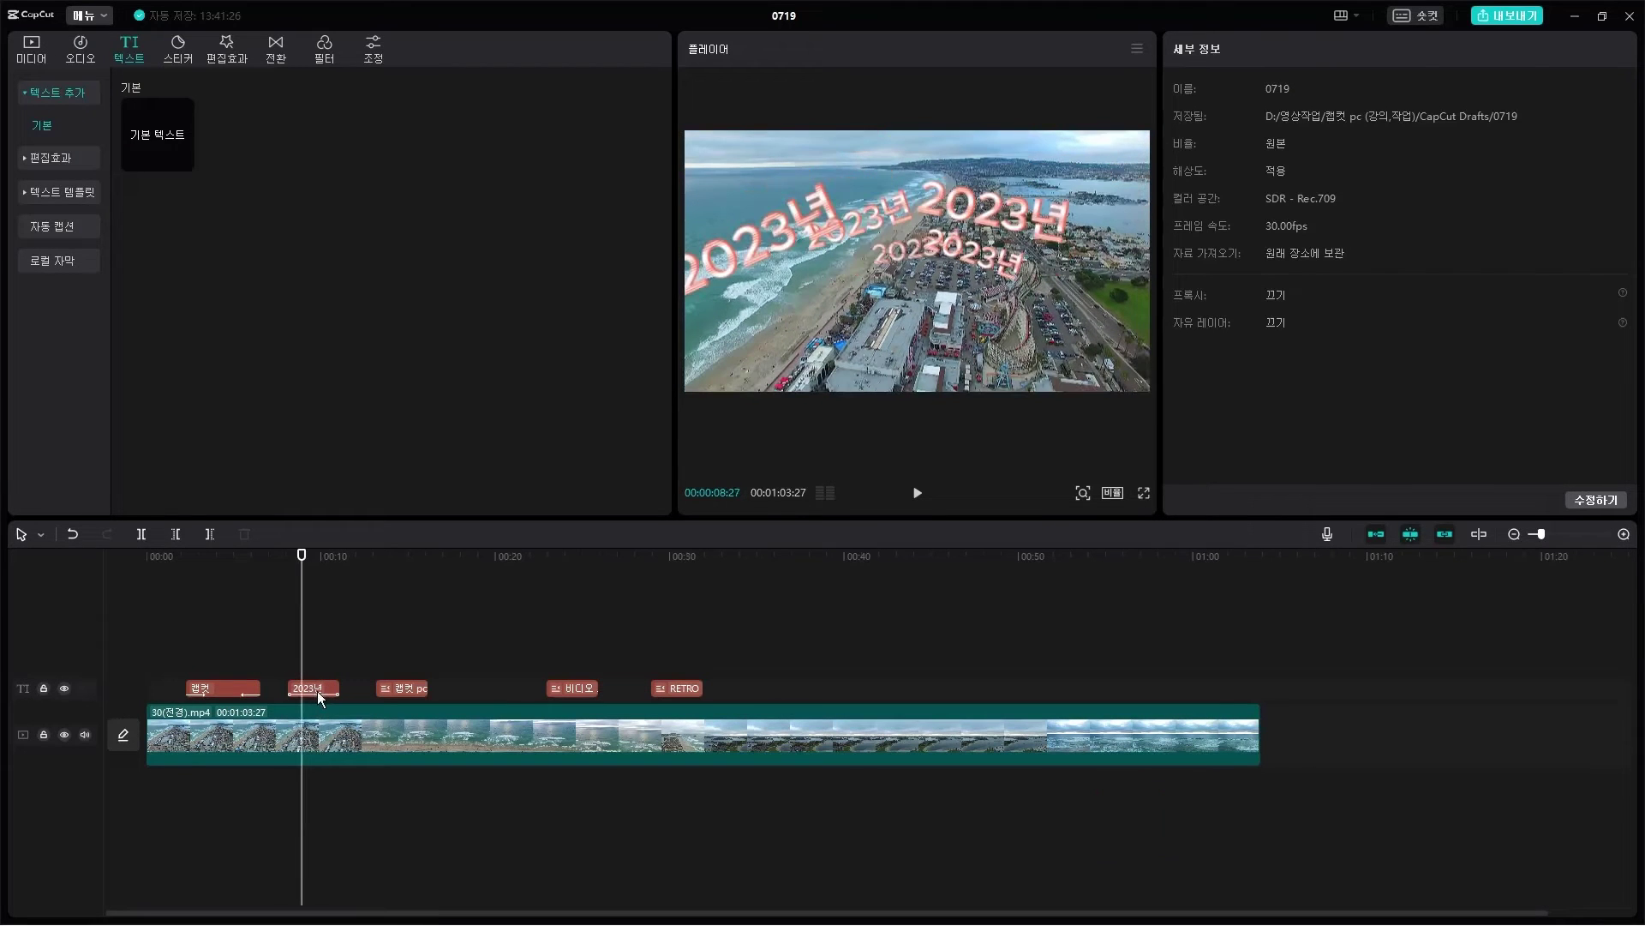
Step: Examine the 2023년 title's loop animations, tracking options and text-to-speech voices
left_click(1244, 52)
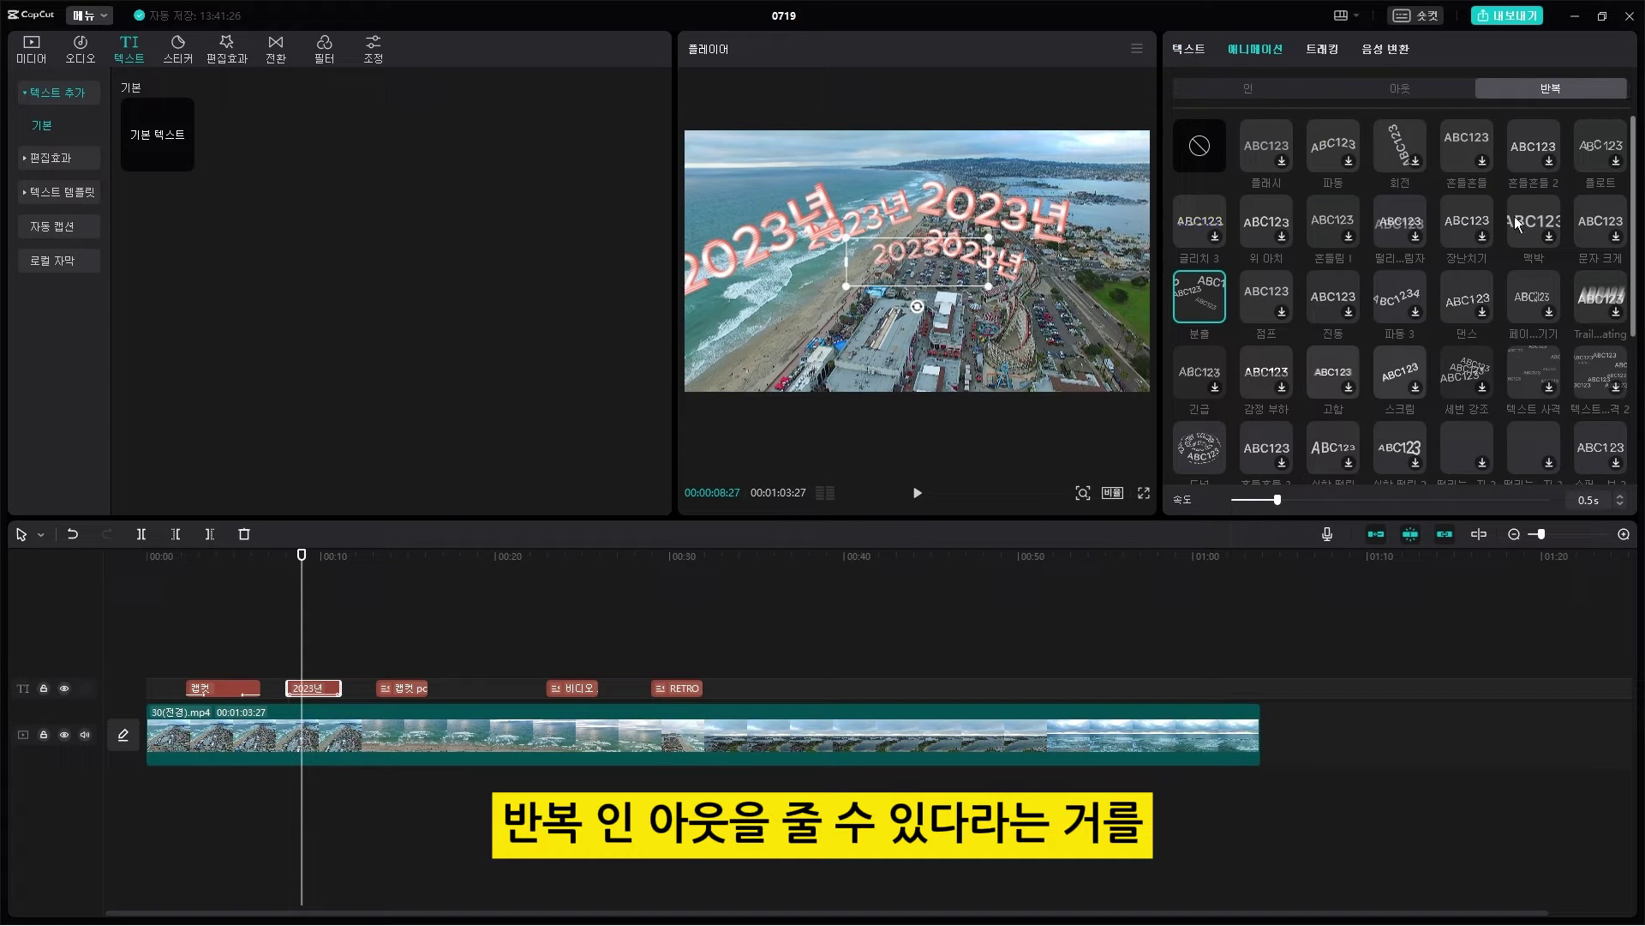
scroll(1464, 300, "down", 2)
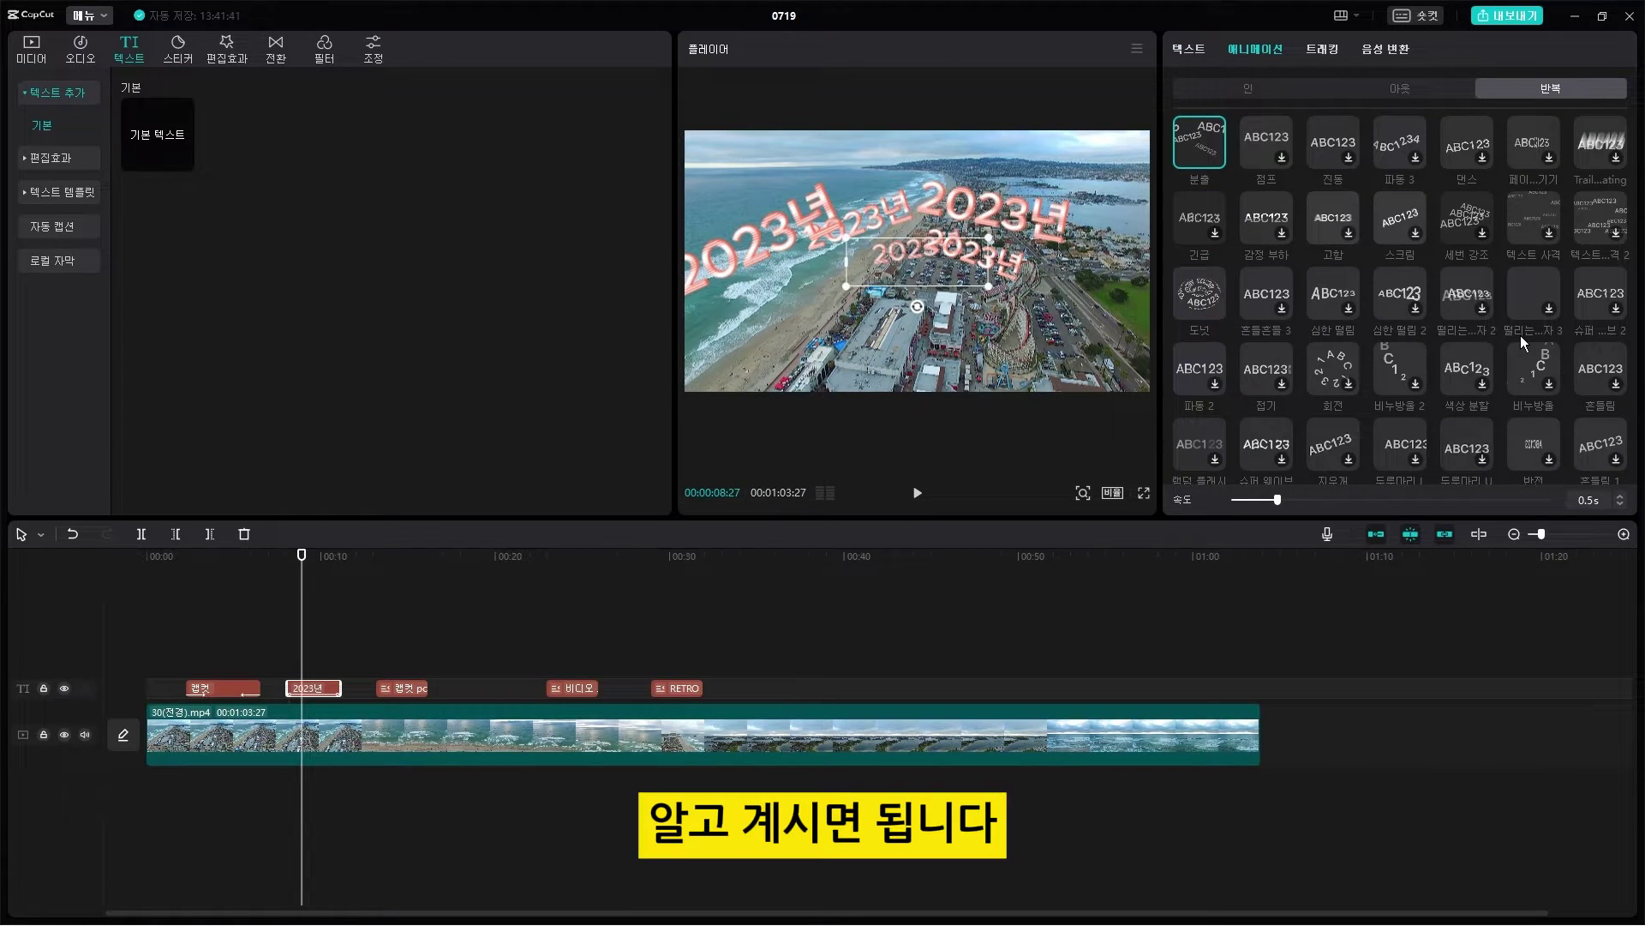
left_click(587, 617)
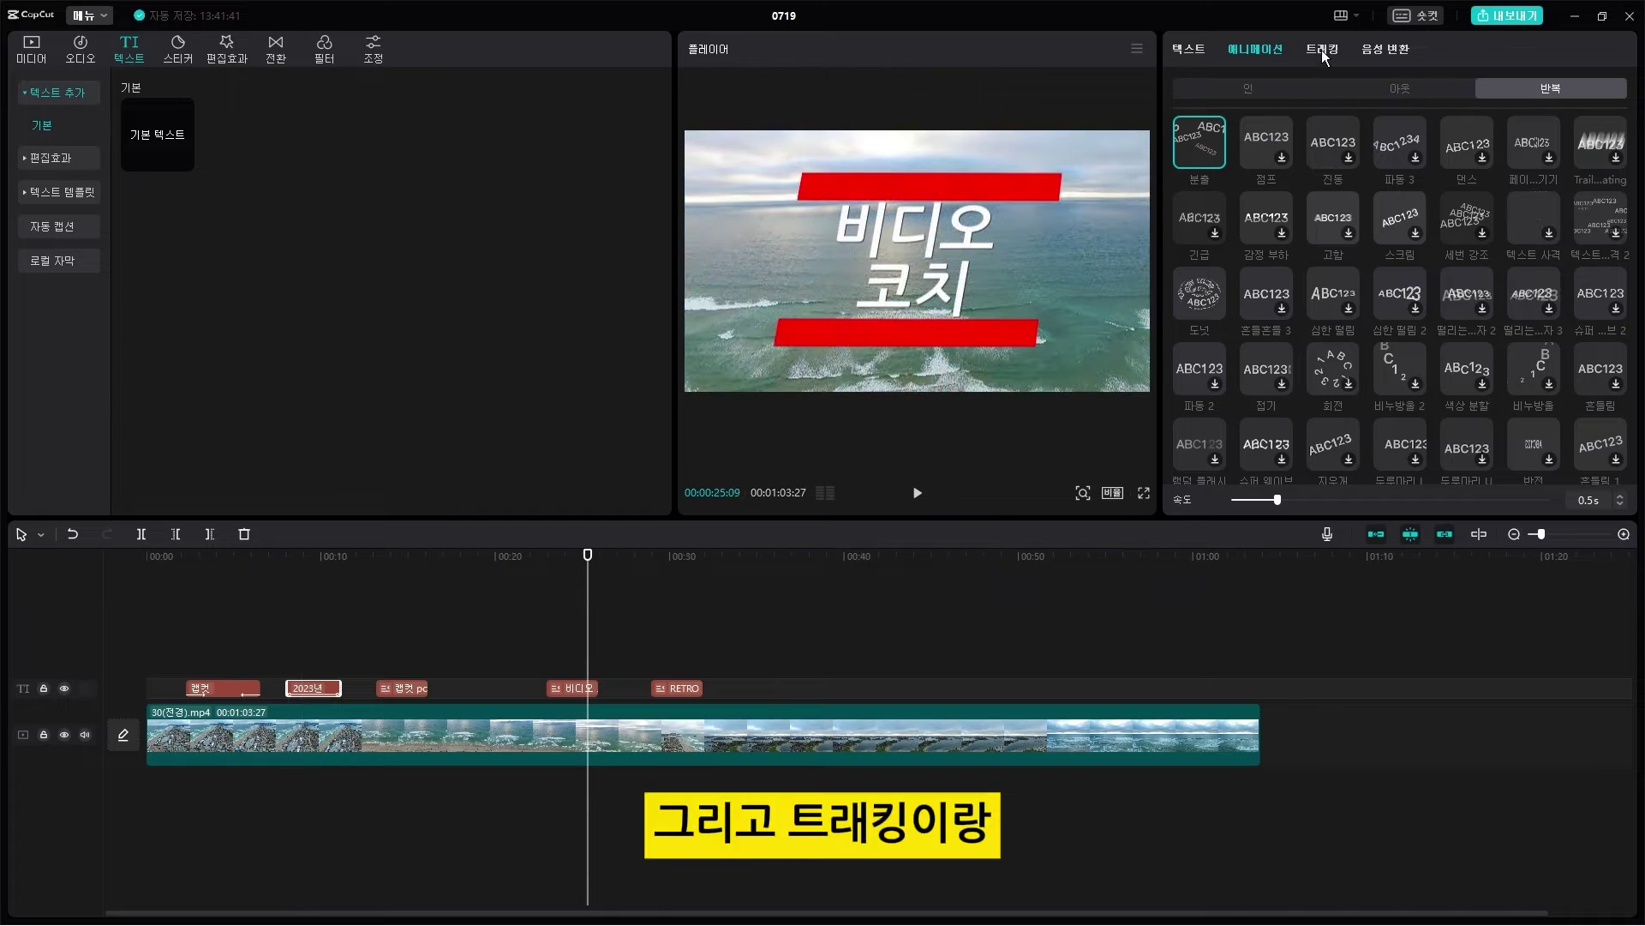
left_click(1322, 50)
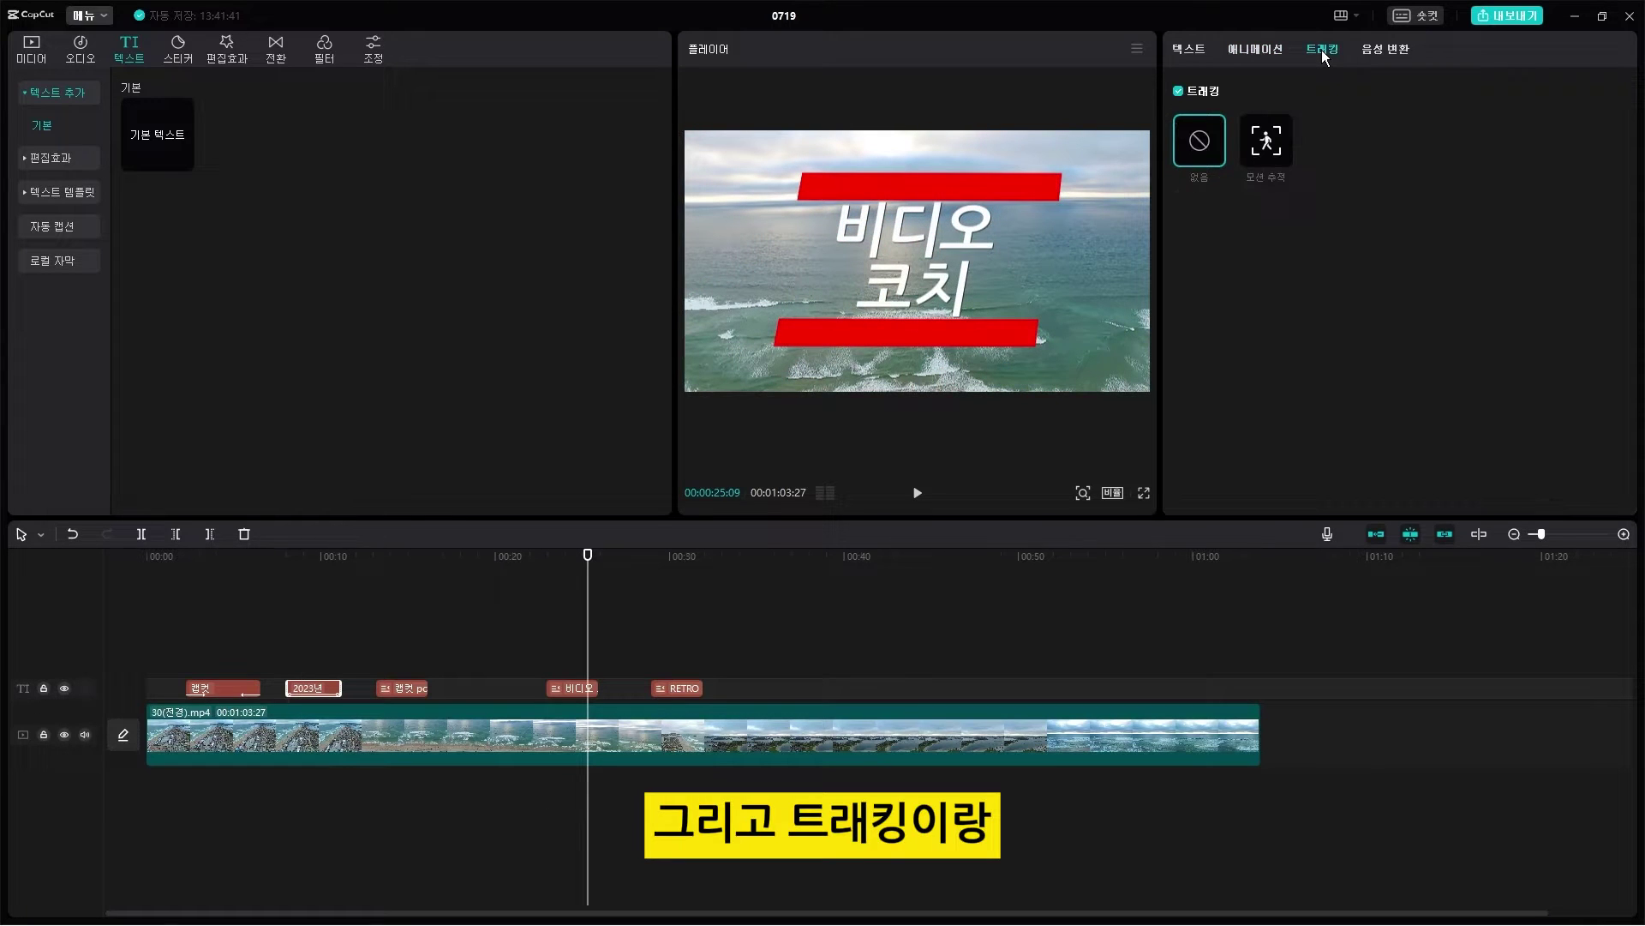
left_click(1380, 53)
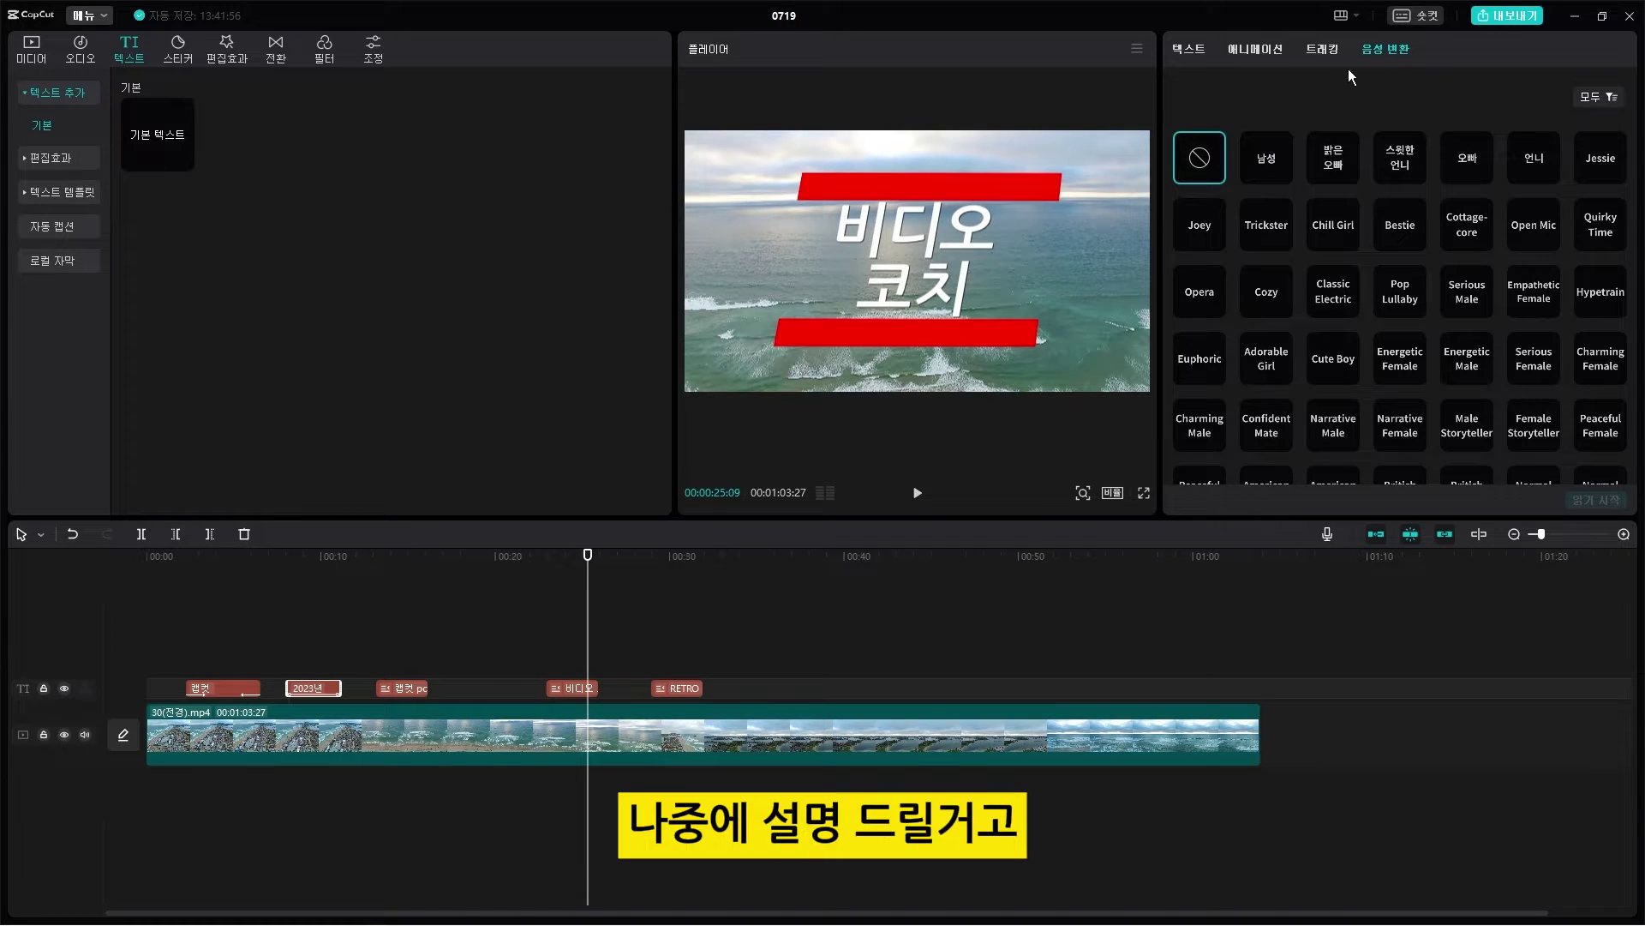
left_click(1325, 49)
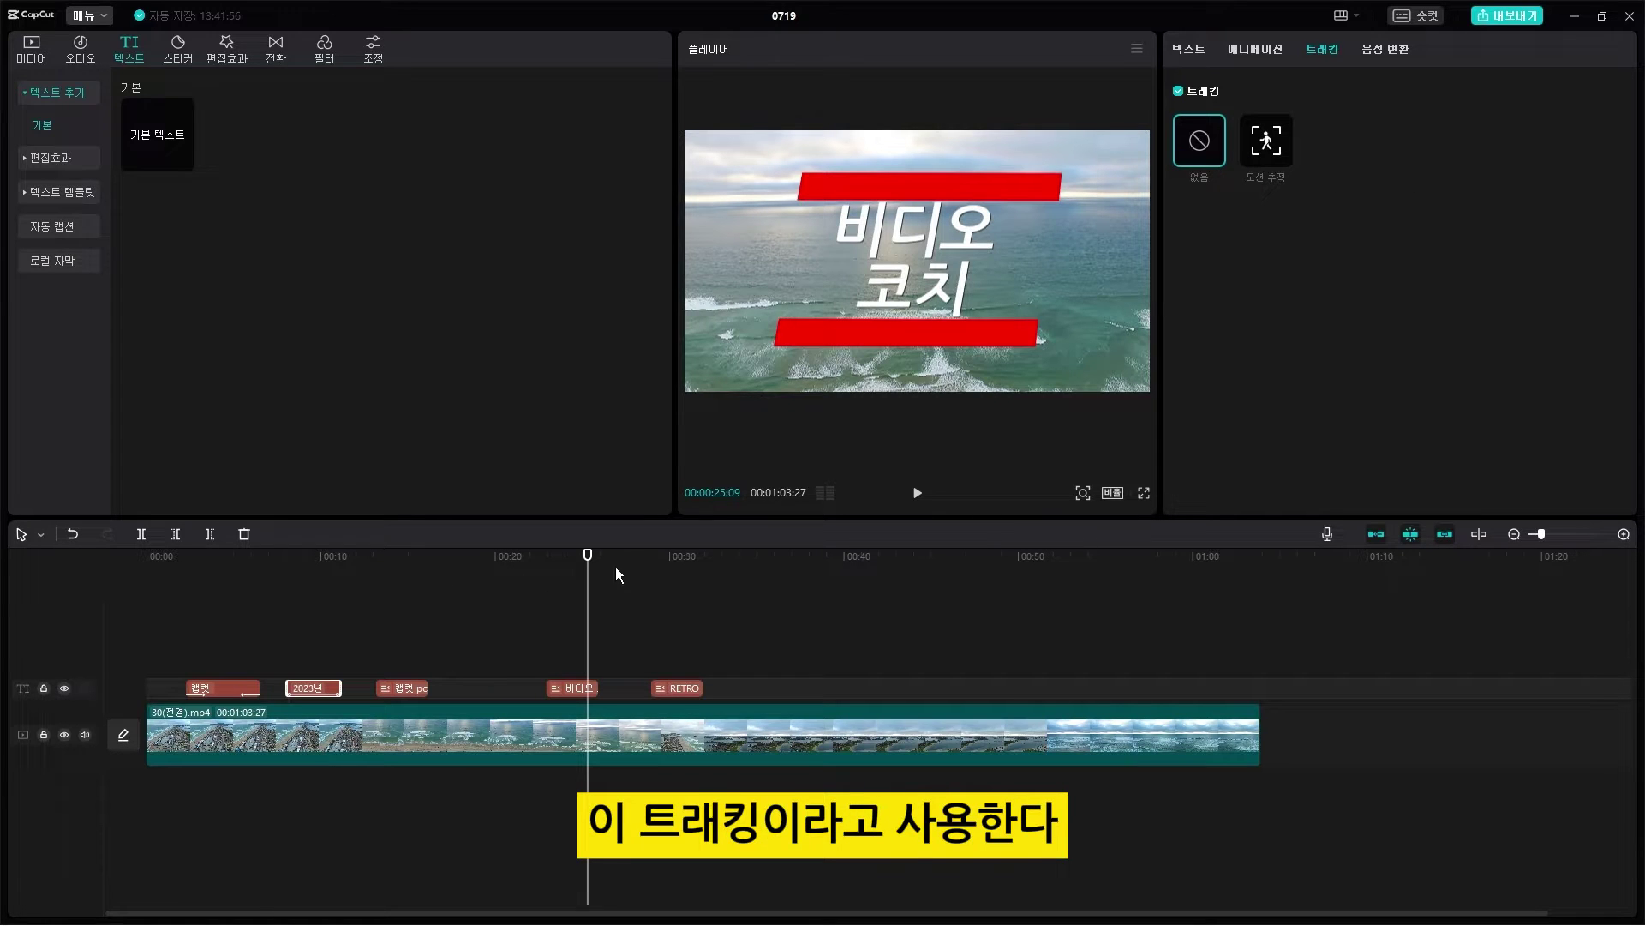
left_click_drag(588, 570, 547, 575)
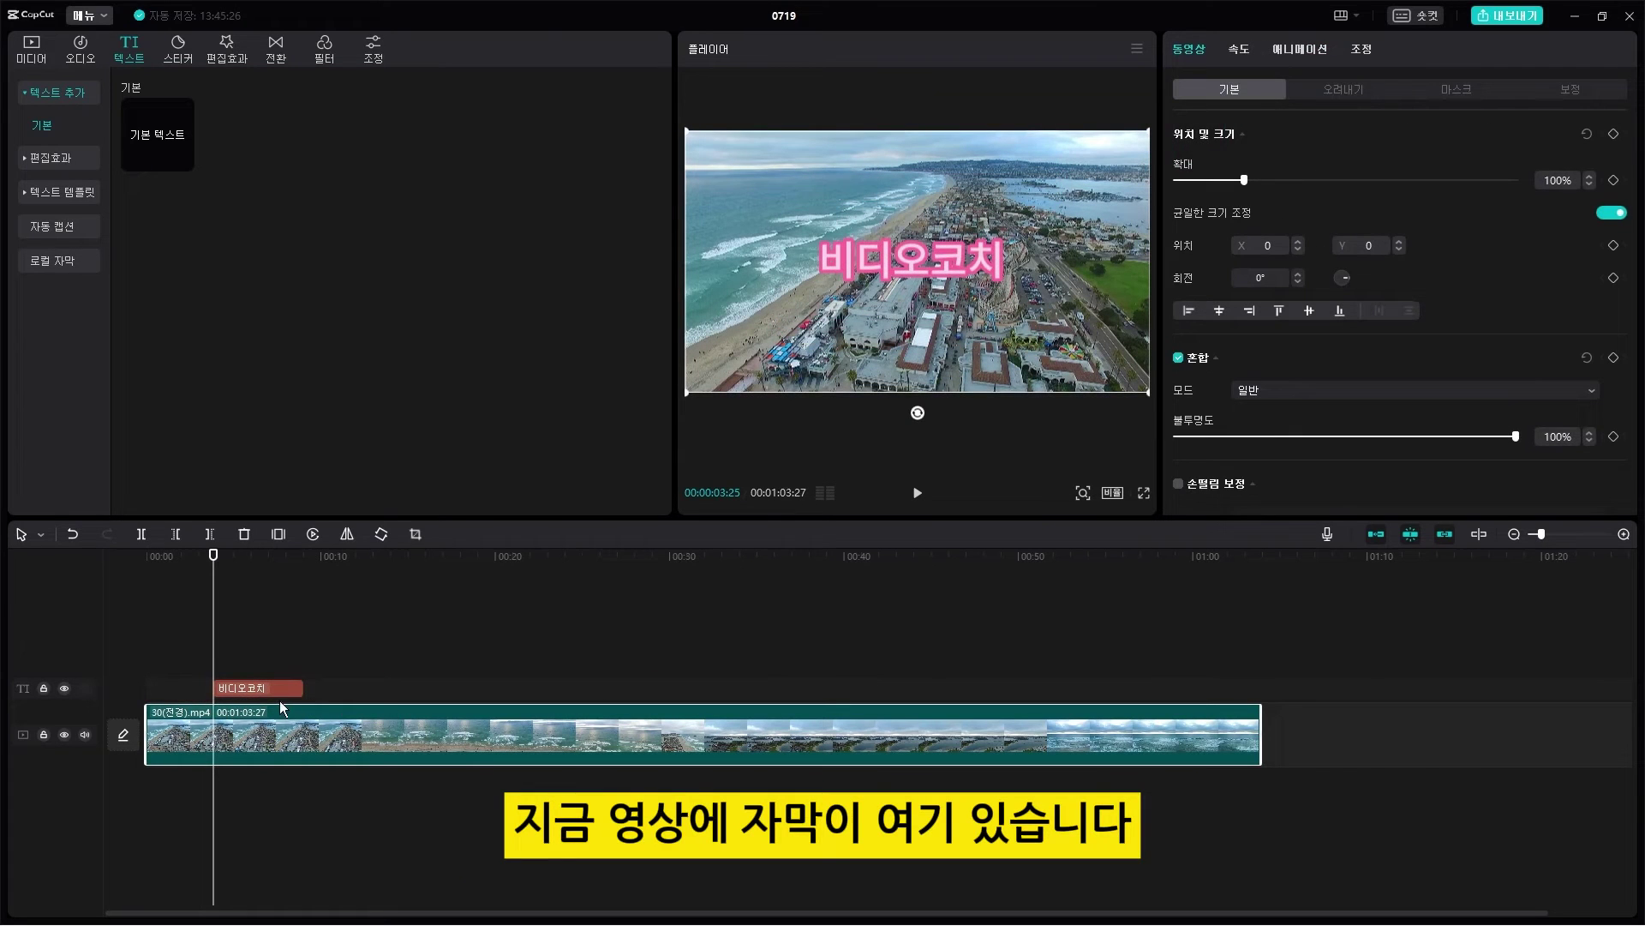
Step: Compare the timeline tools and property categories offered for the 비디오코치 title with those for the video clip
left_click(276, 689)
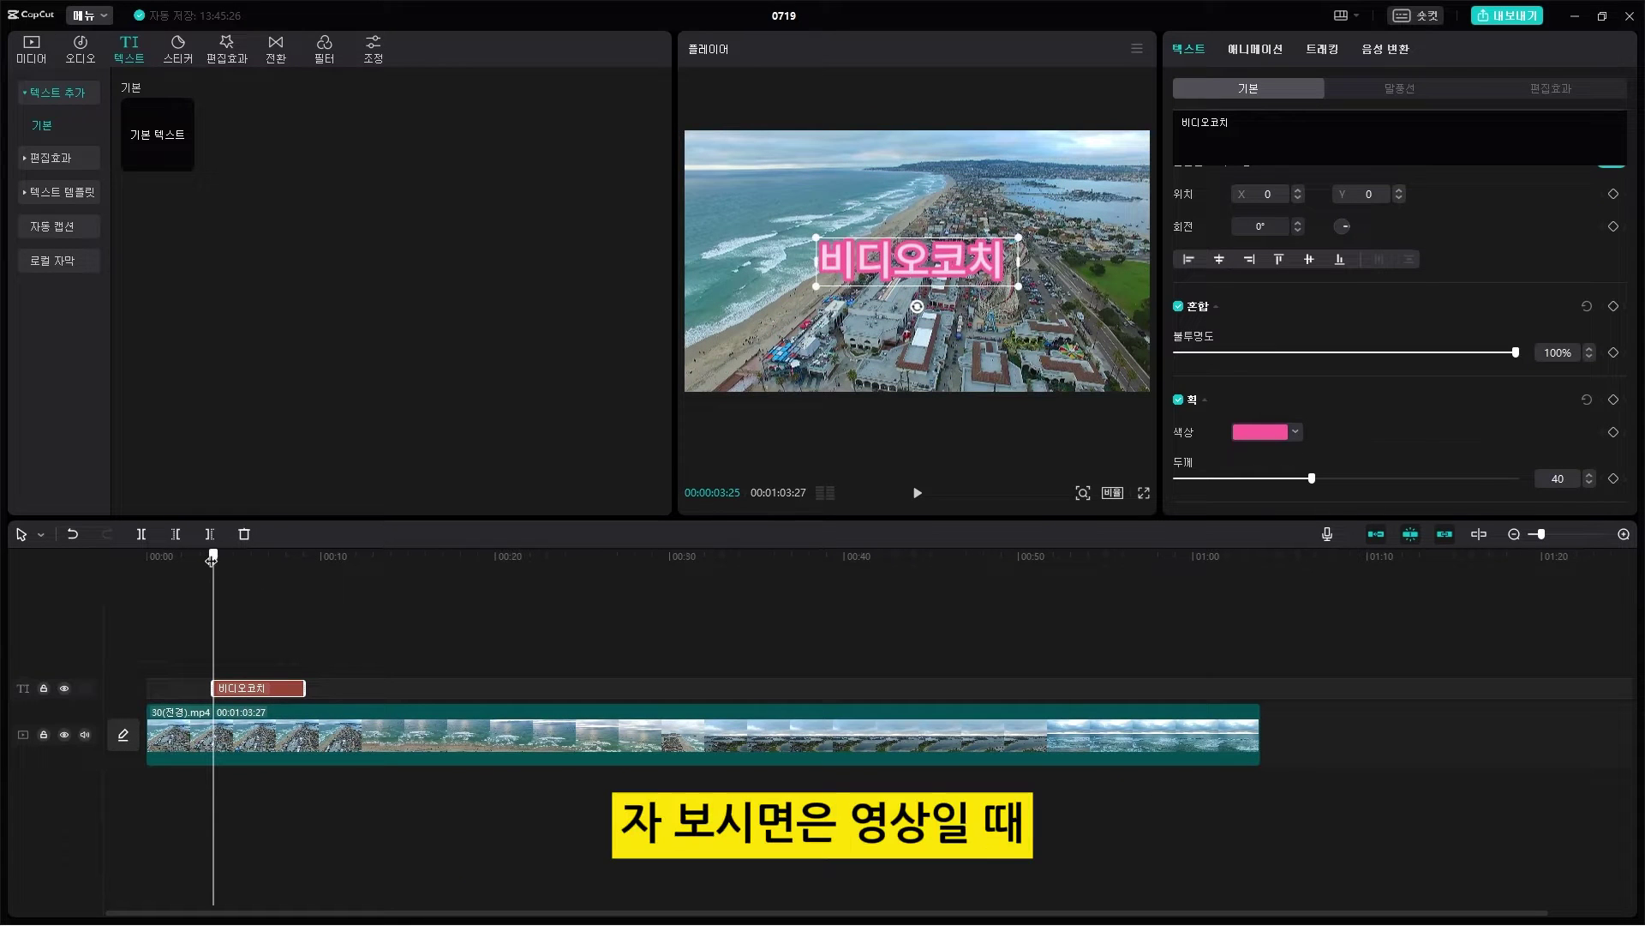
left_click(408, 737)
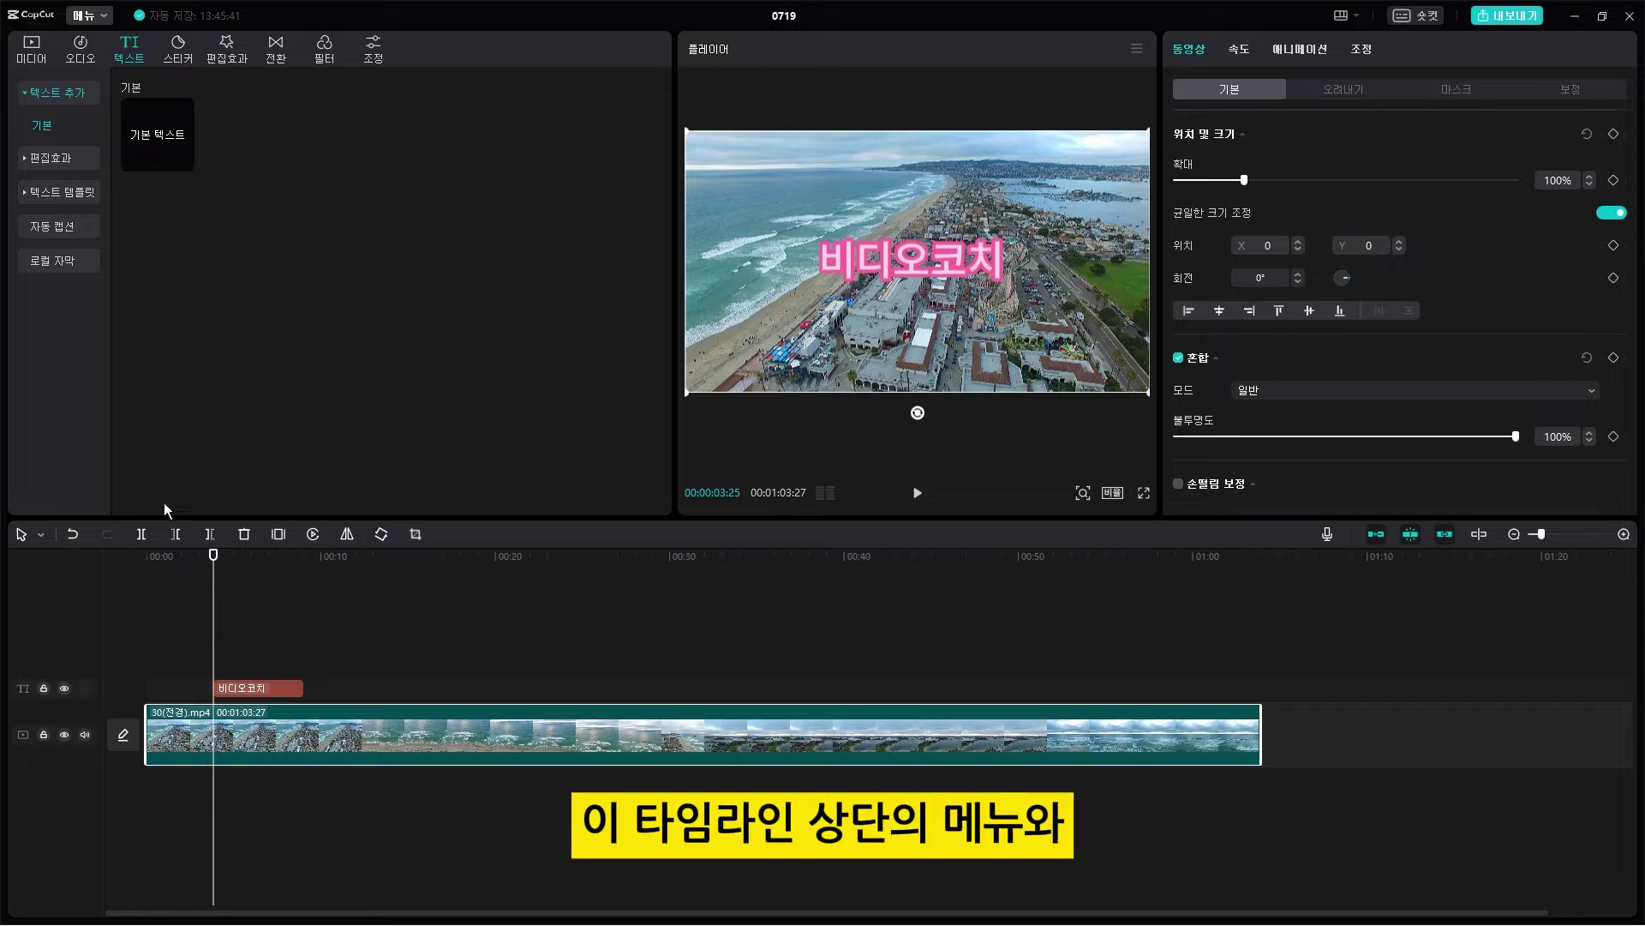
left_click(266, 690)
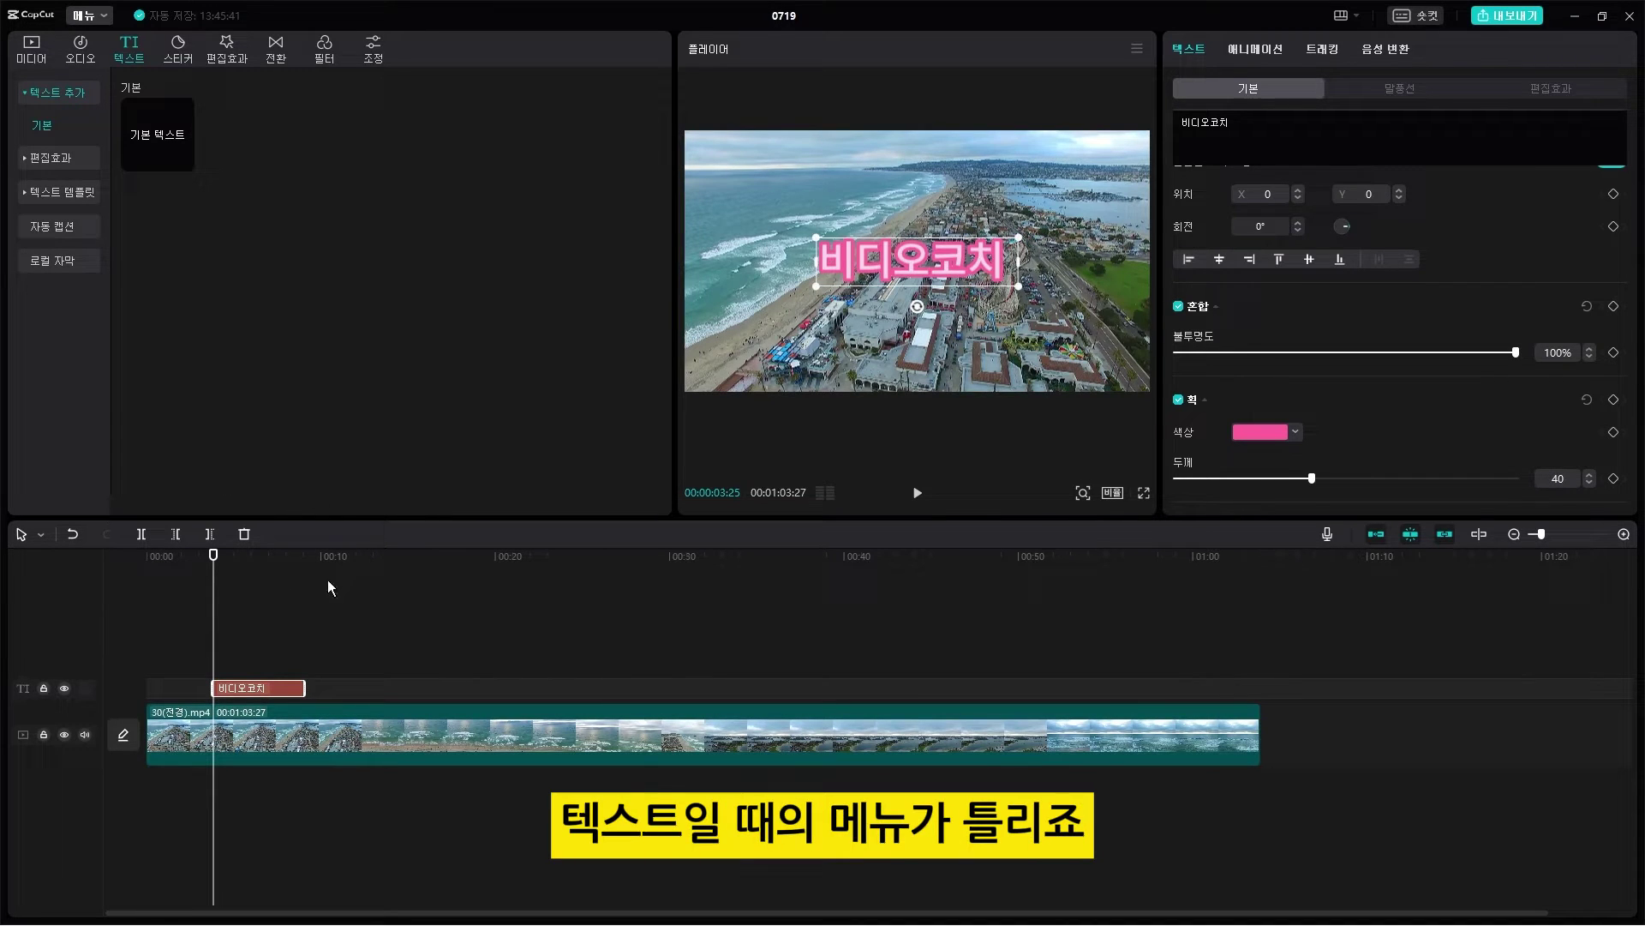
left_click(282, 706)
left_click(281, 695)
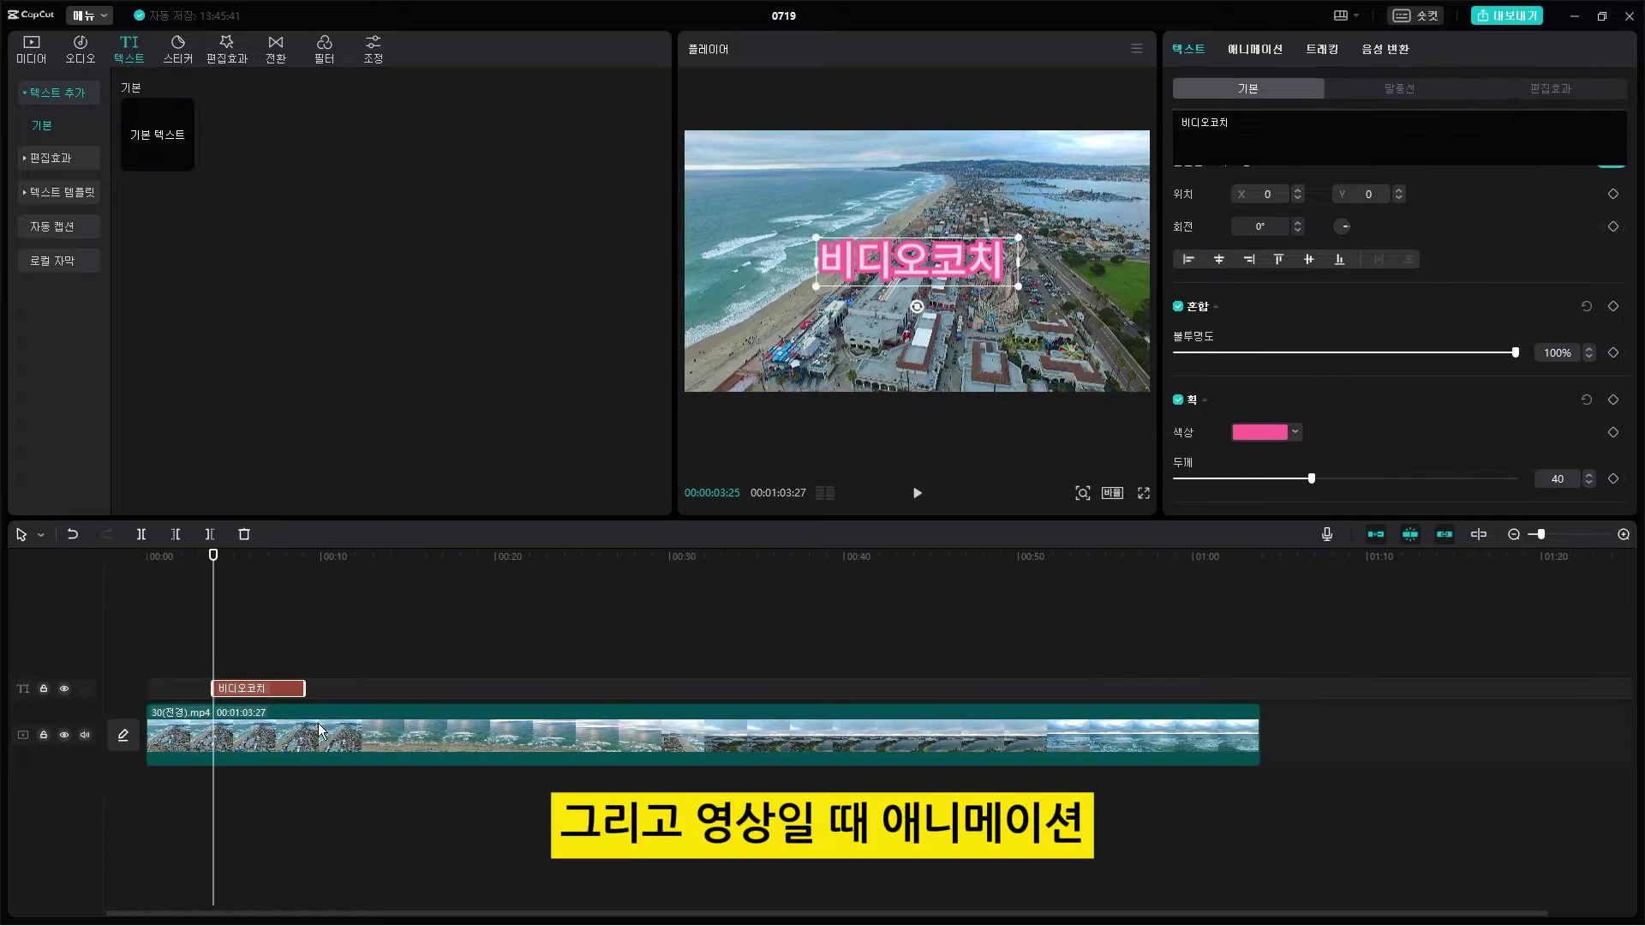
Step: View the entrance, exit and combination animations available for the video clip
left_click(318, 725)
left_click(1322, 55)
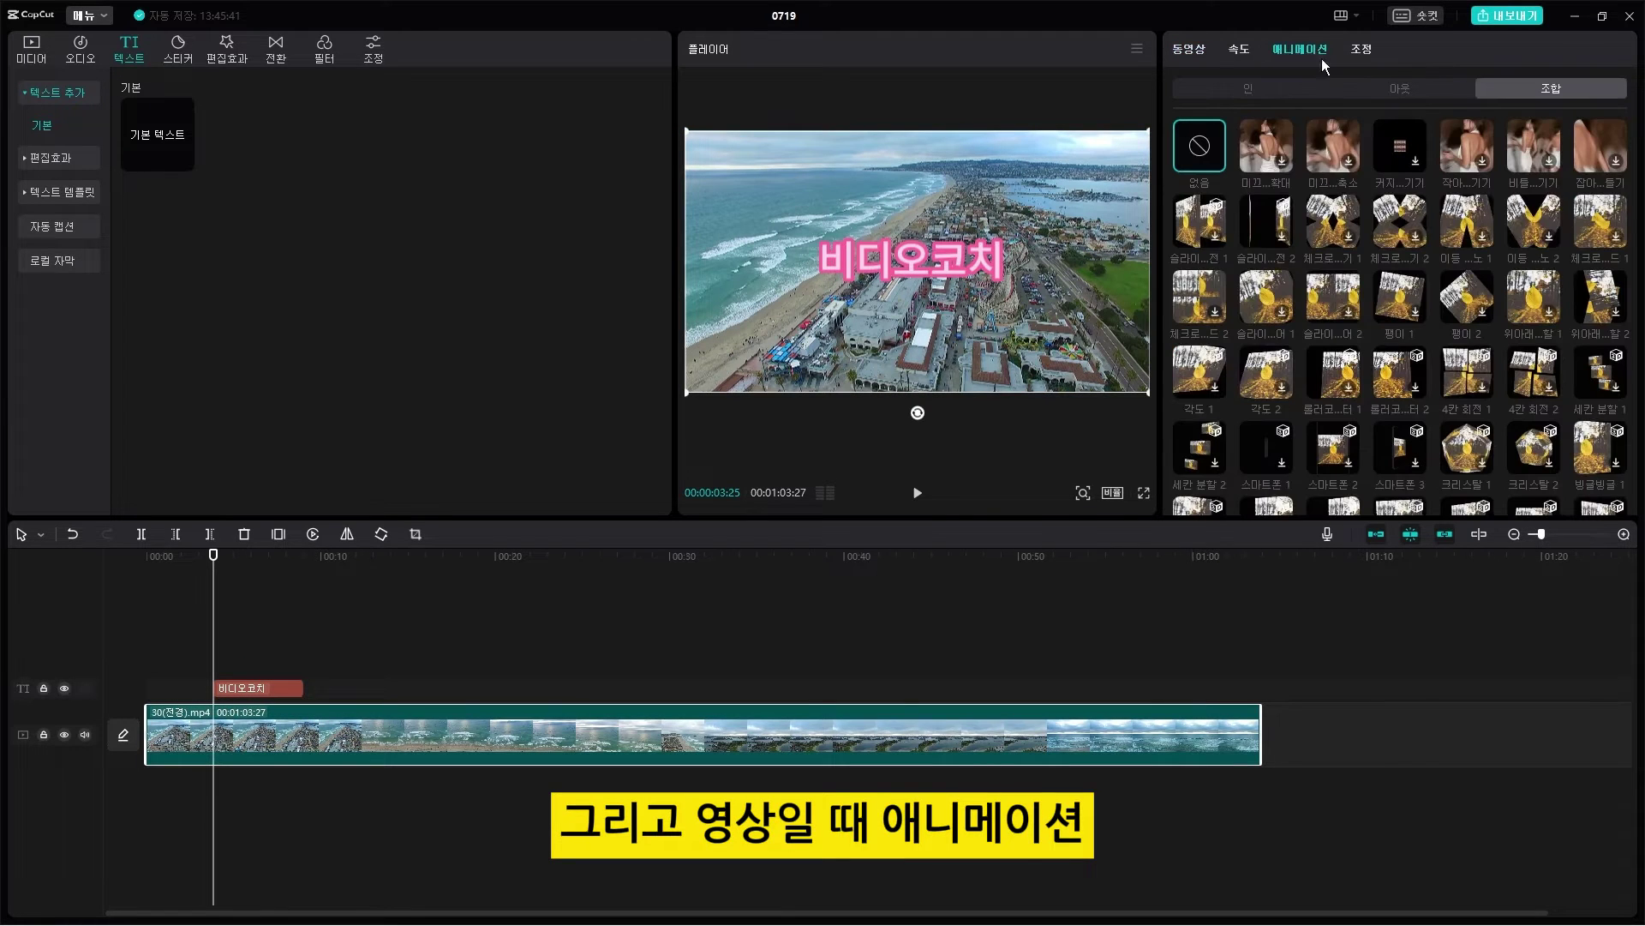
left_click(1396, 92)
left_click(1292, 93)
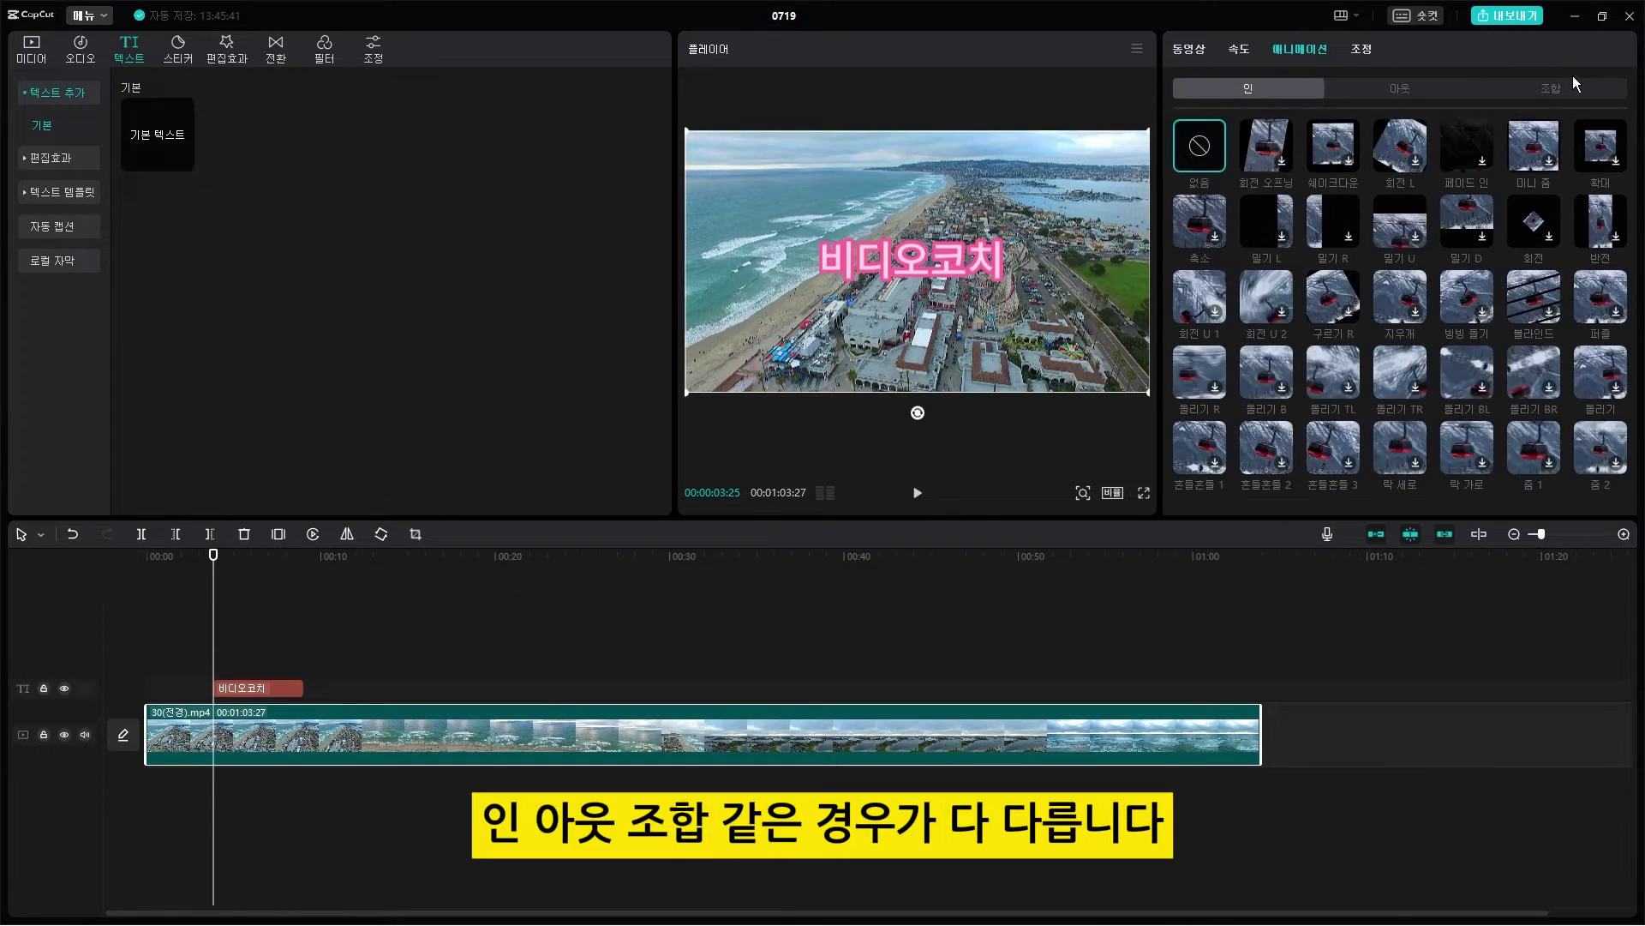
left_click(1576, 87)
scroll(1423, 439, "down", 3)
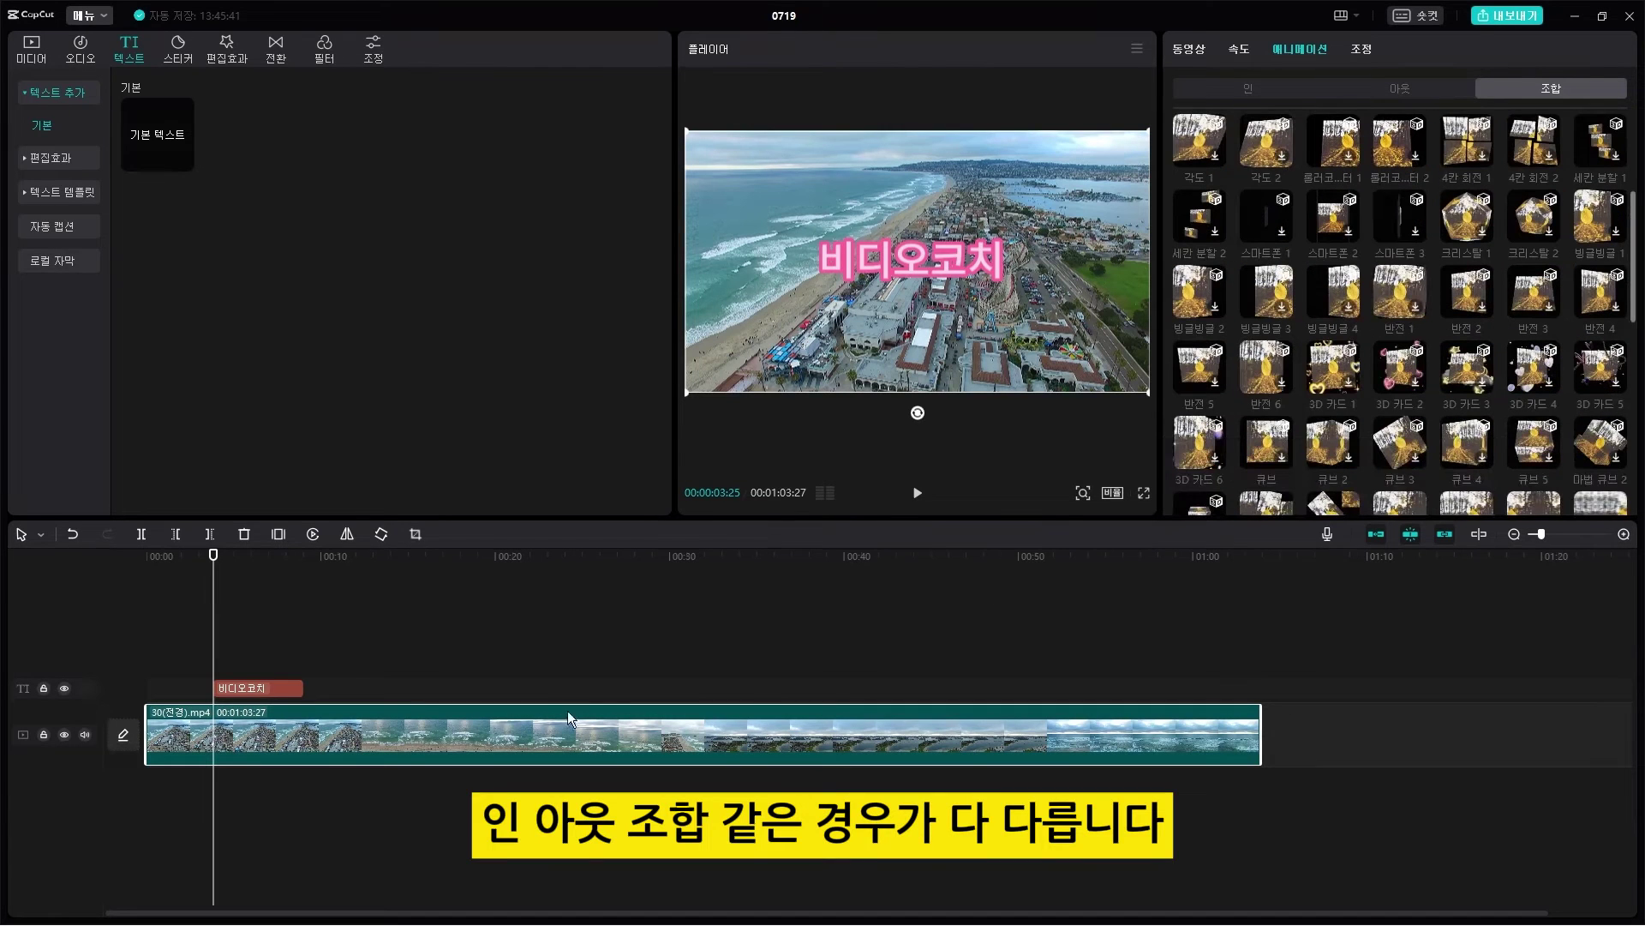
Step: View the entrance, exit and loop animations available for the 비디오코치 title
left_click(257, 688)
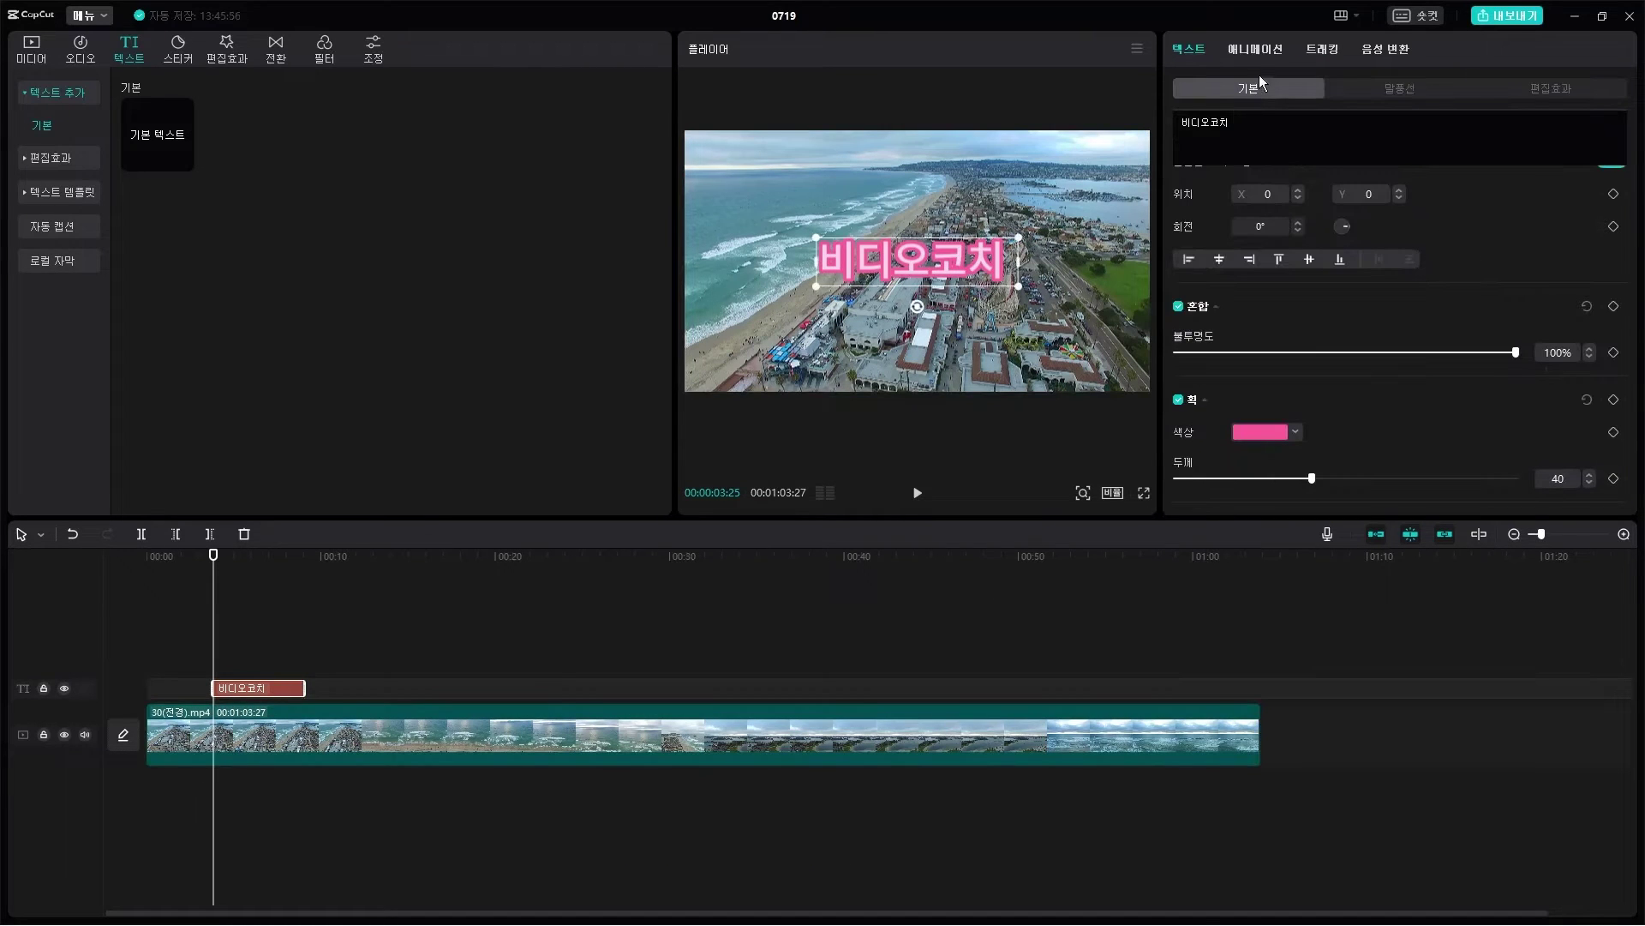
left_click(1269, 49)
left_click(1392, 87)
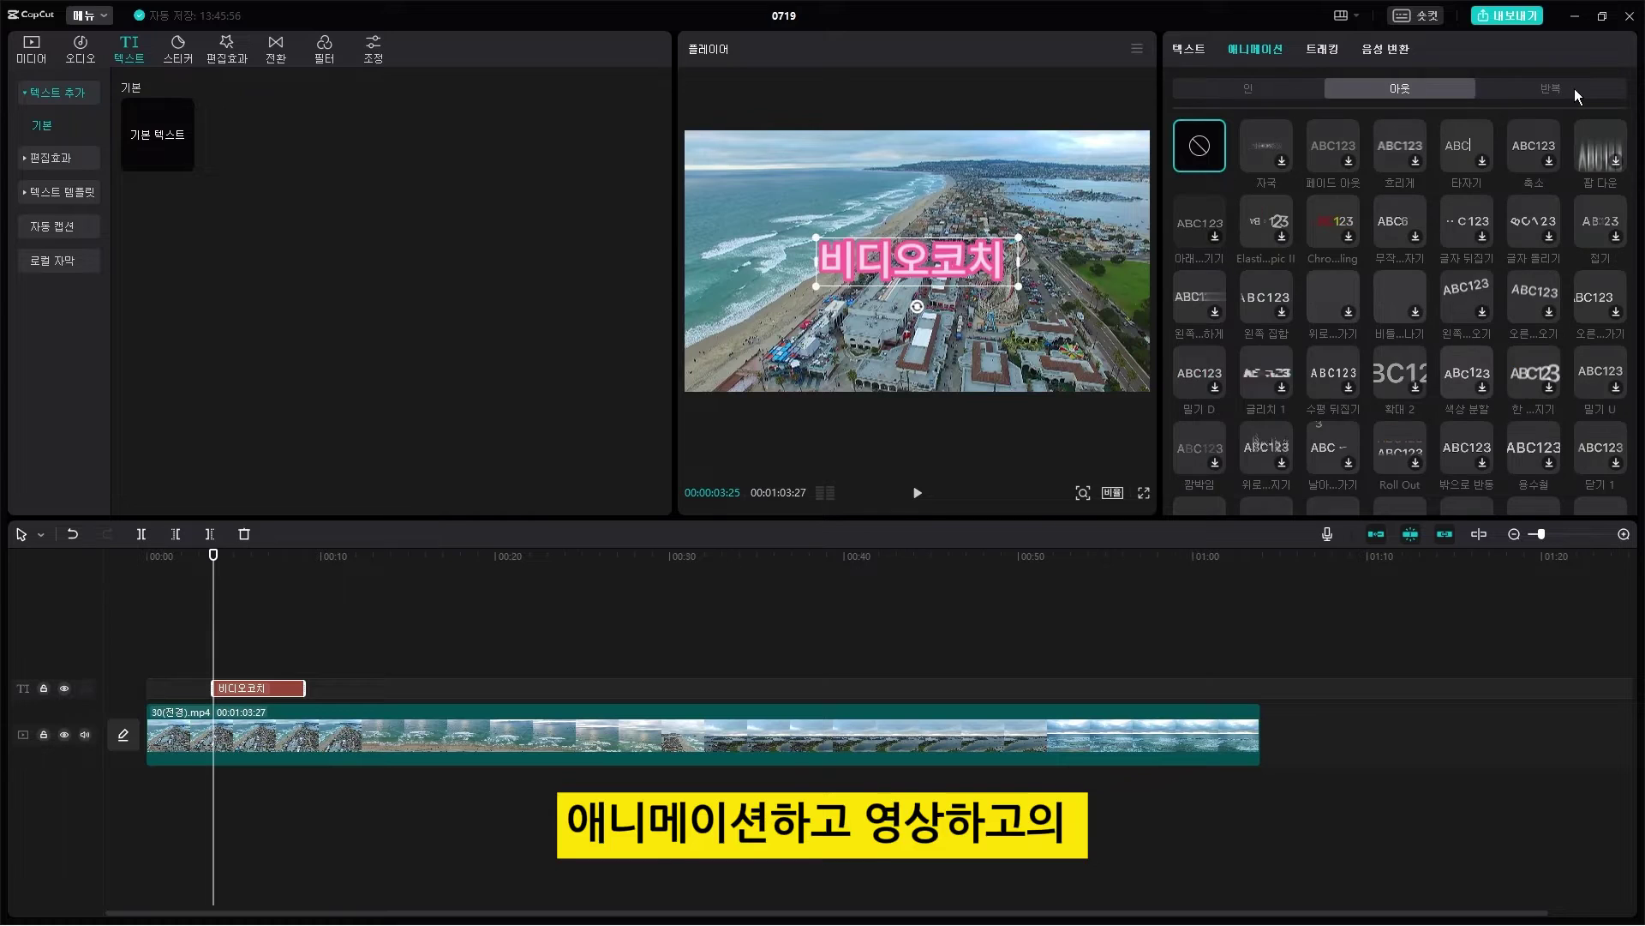
left_click(1577, 90)
left_click(1277, 88)
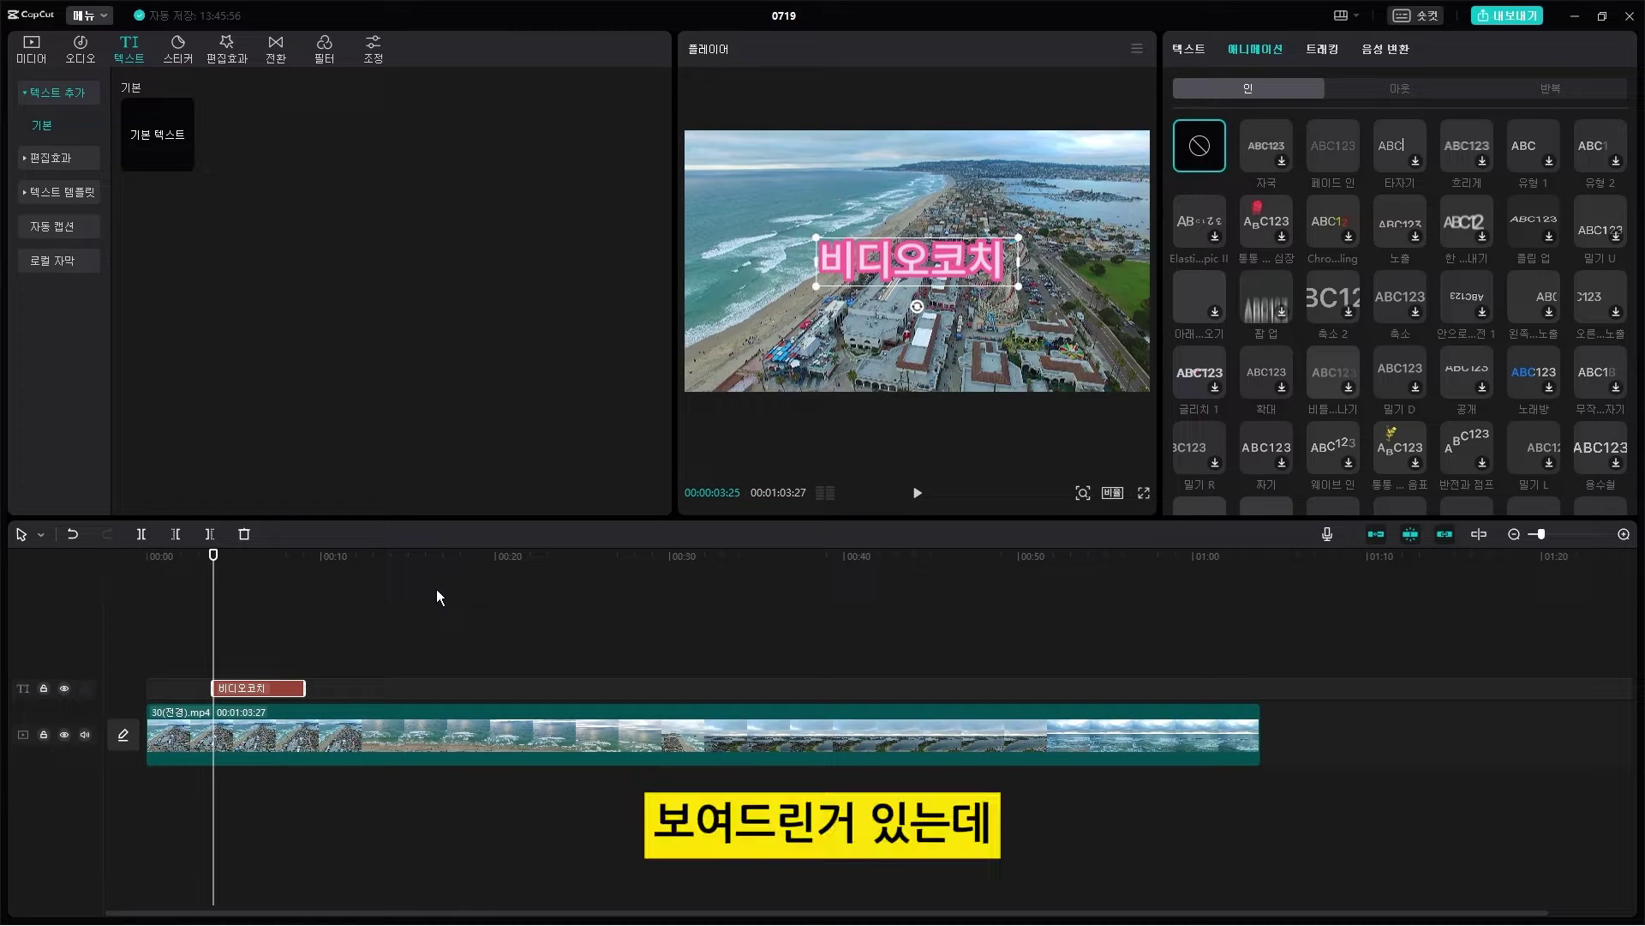
Step: Convert the 비디오코치 title into a compound clip and try cropping it to its left half
right_click(281, 686)
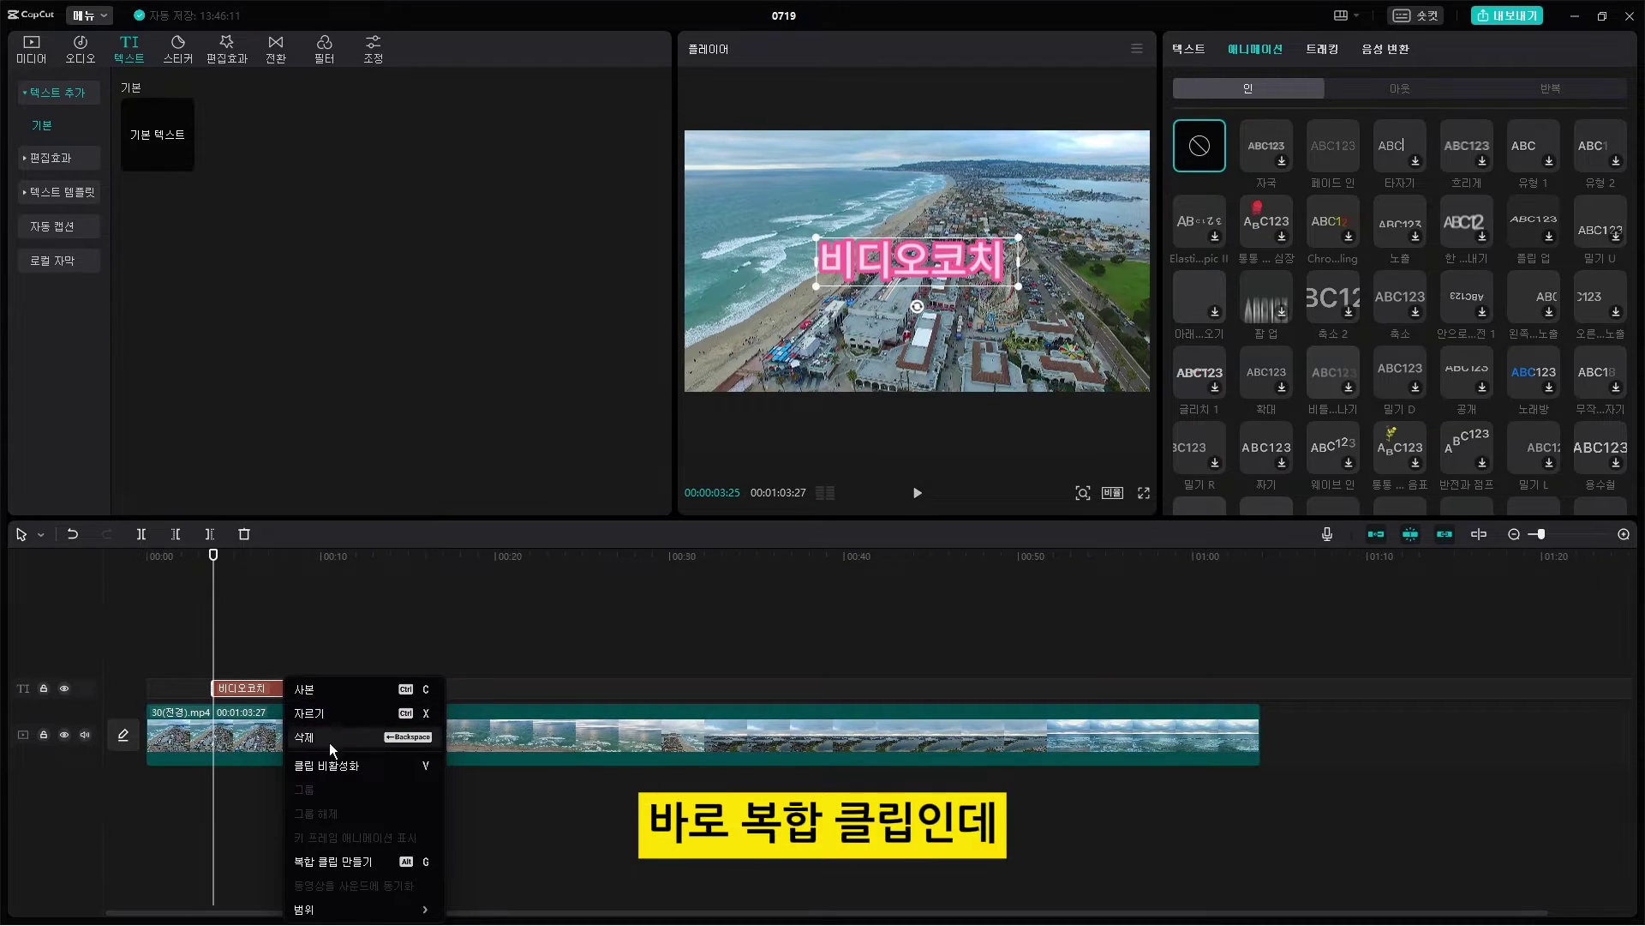
left_click(372, 862)
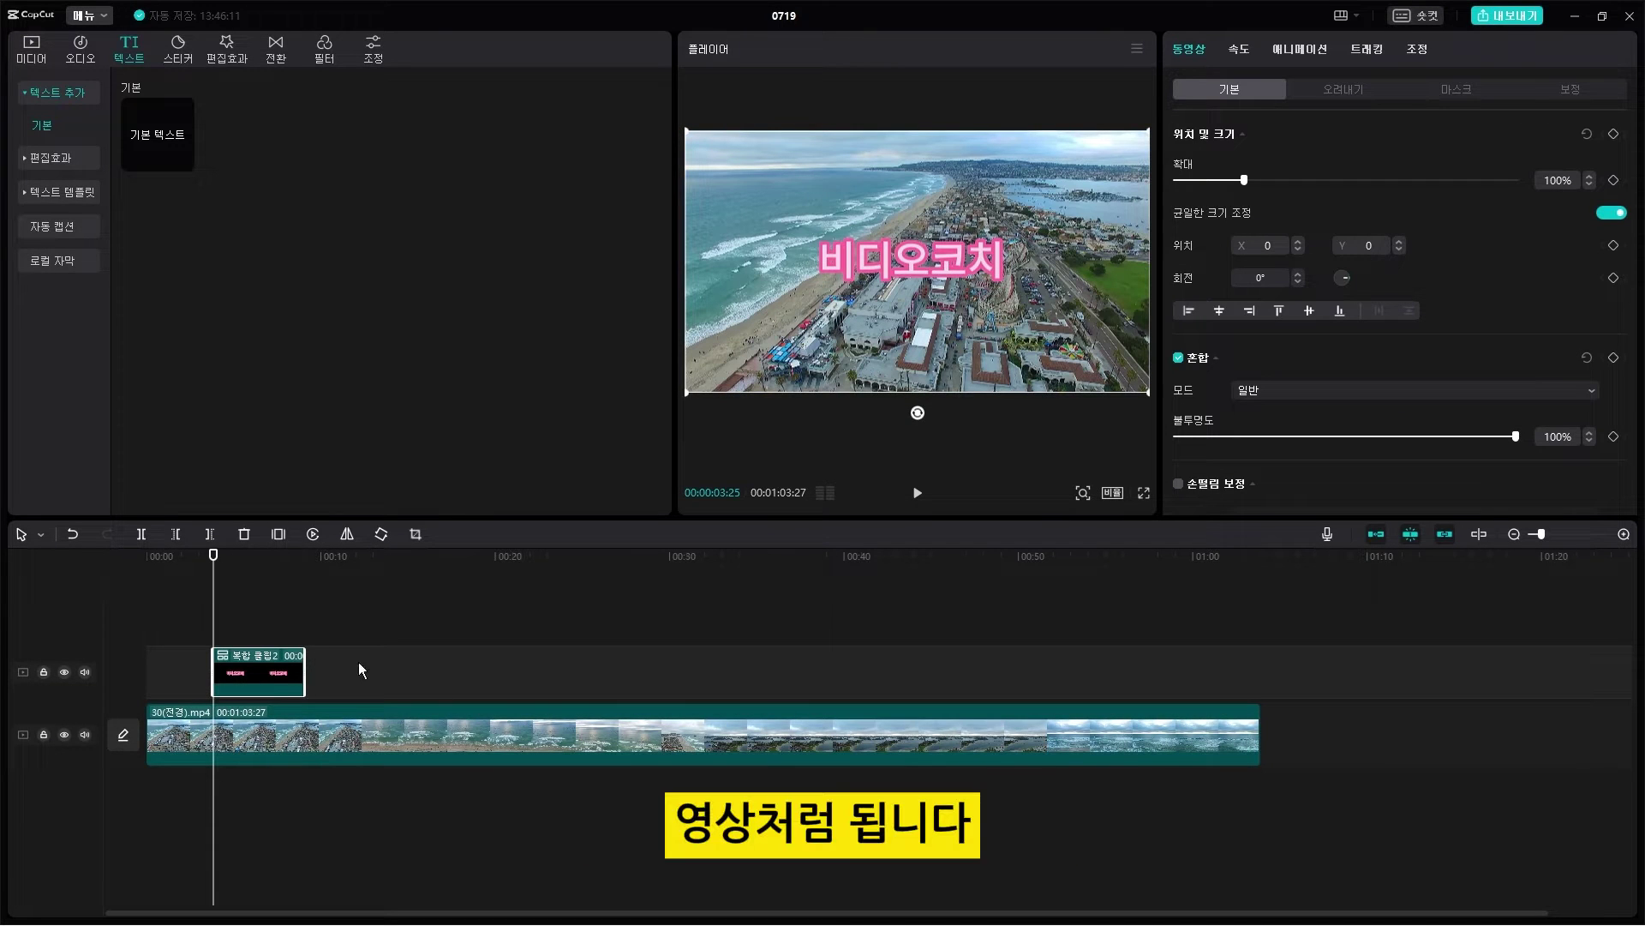
left_click(419, 538)
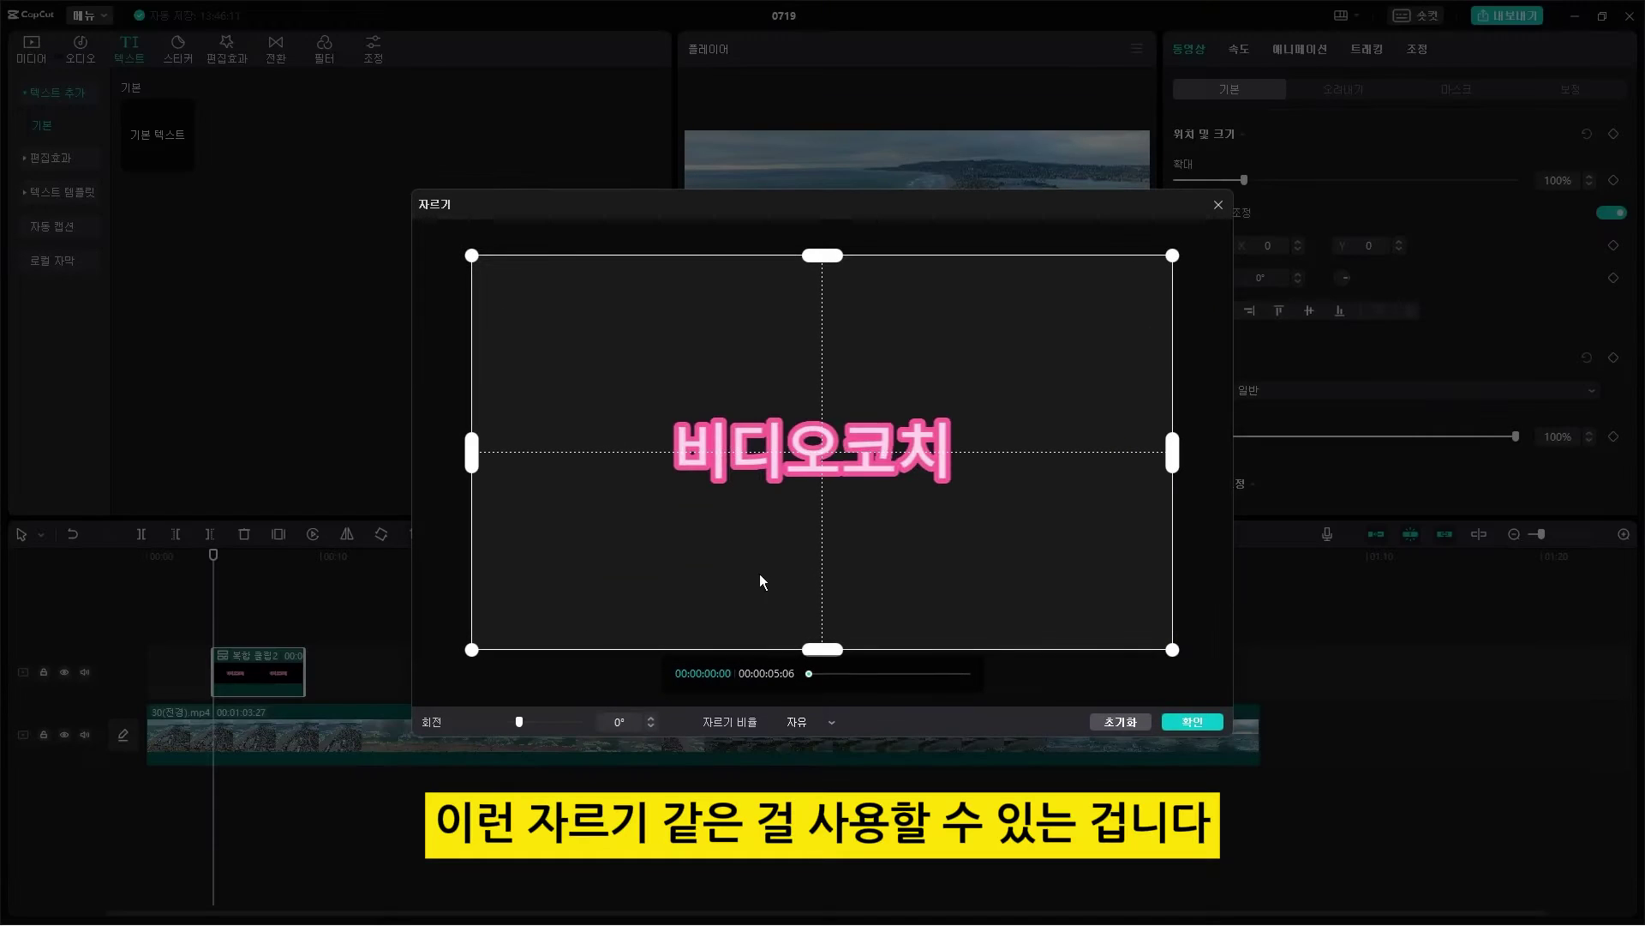
left_click_drag(1176, 460, 823, 515)
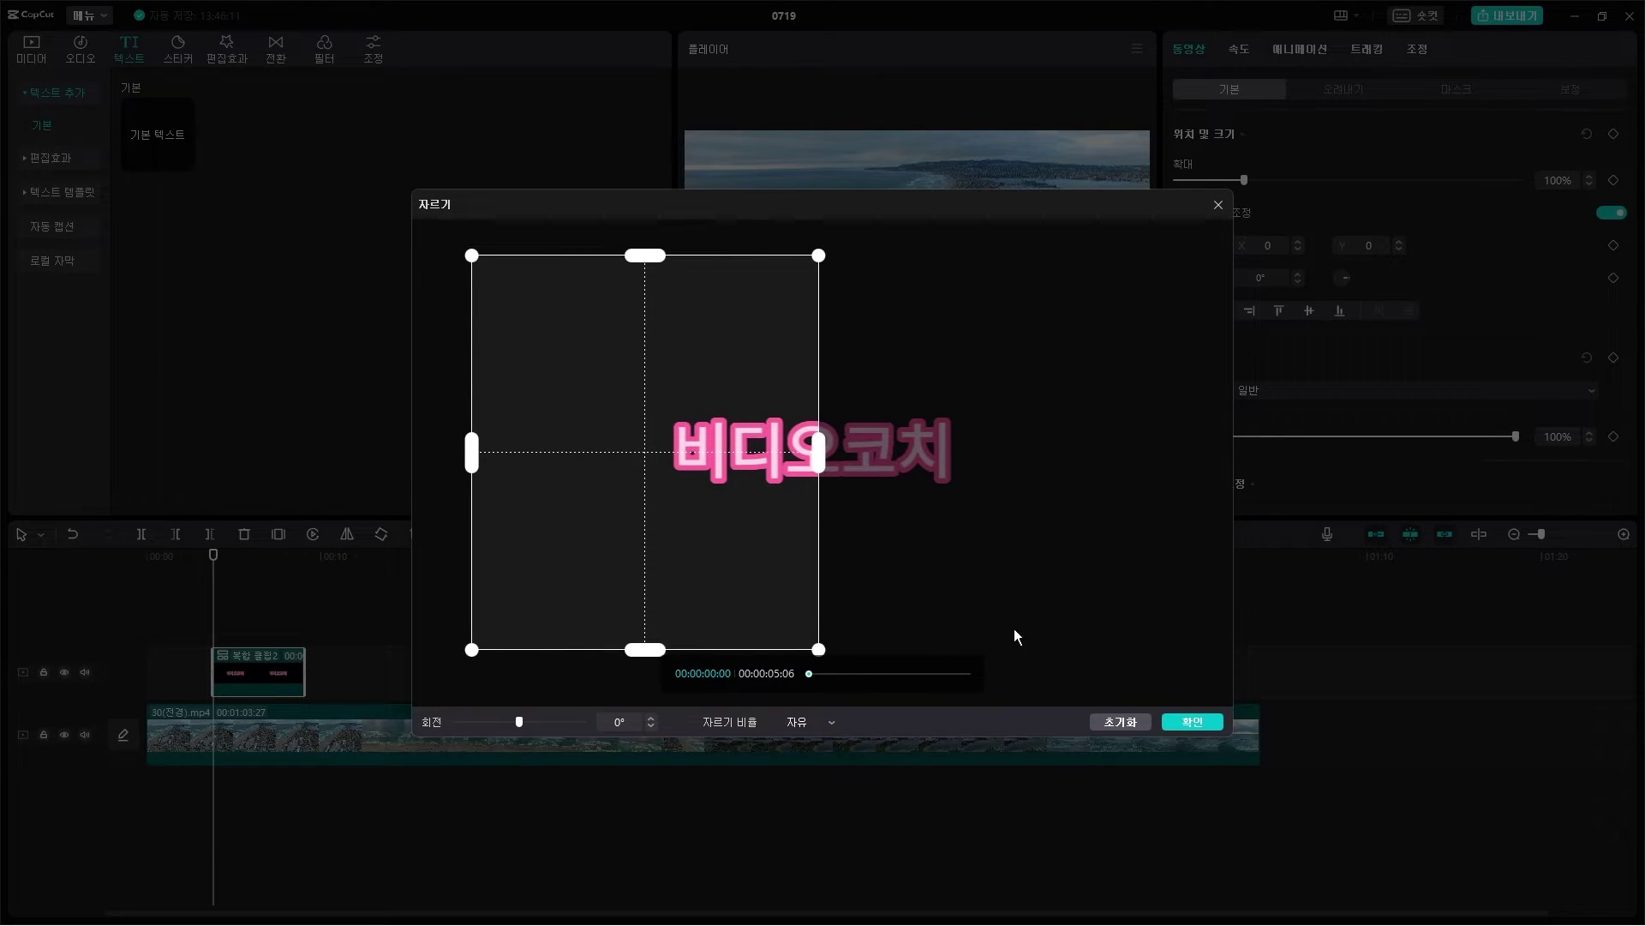
left_click(1194, 721)
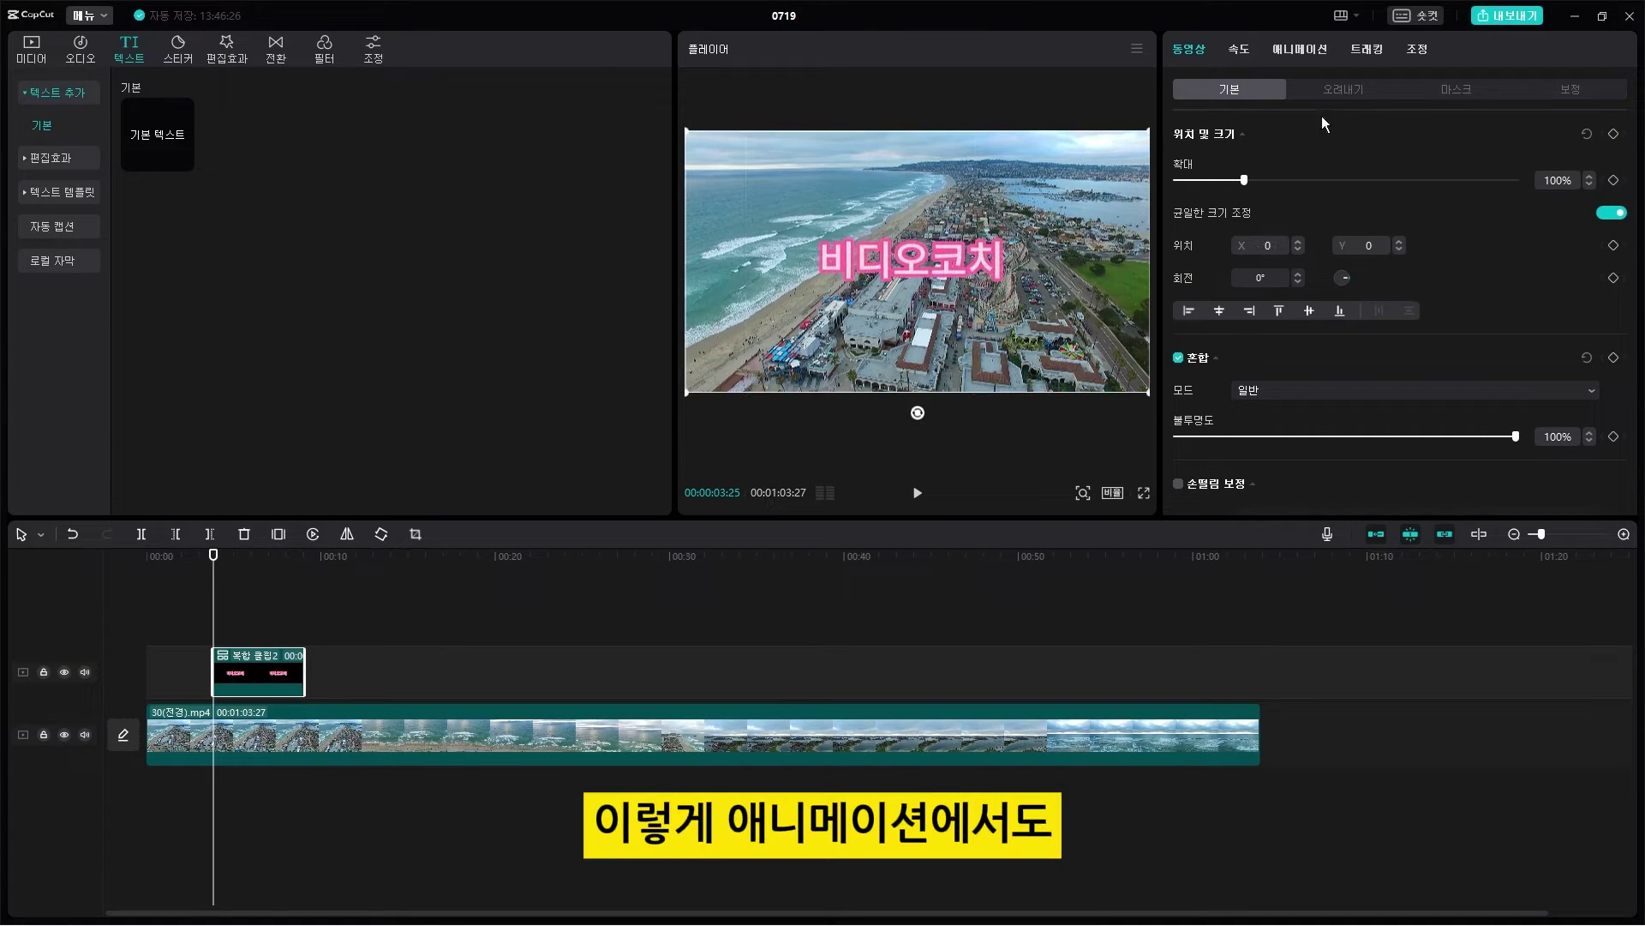
Step: Preview the combination animations 팽이 1, 각도 2 and 스마트폰 2 on the compound clip and undo back to the plain title
left_click(1324, 51)
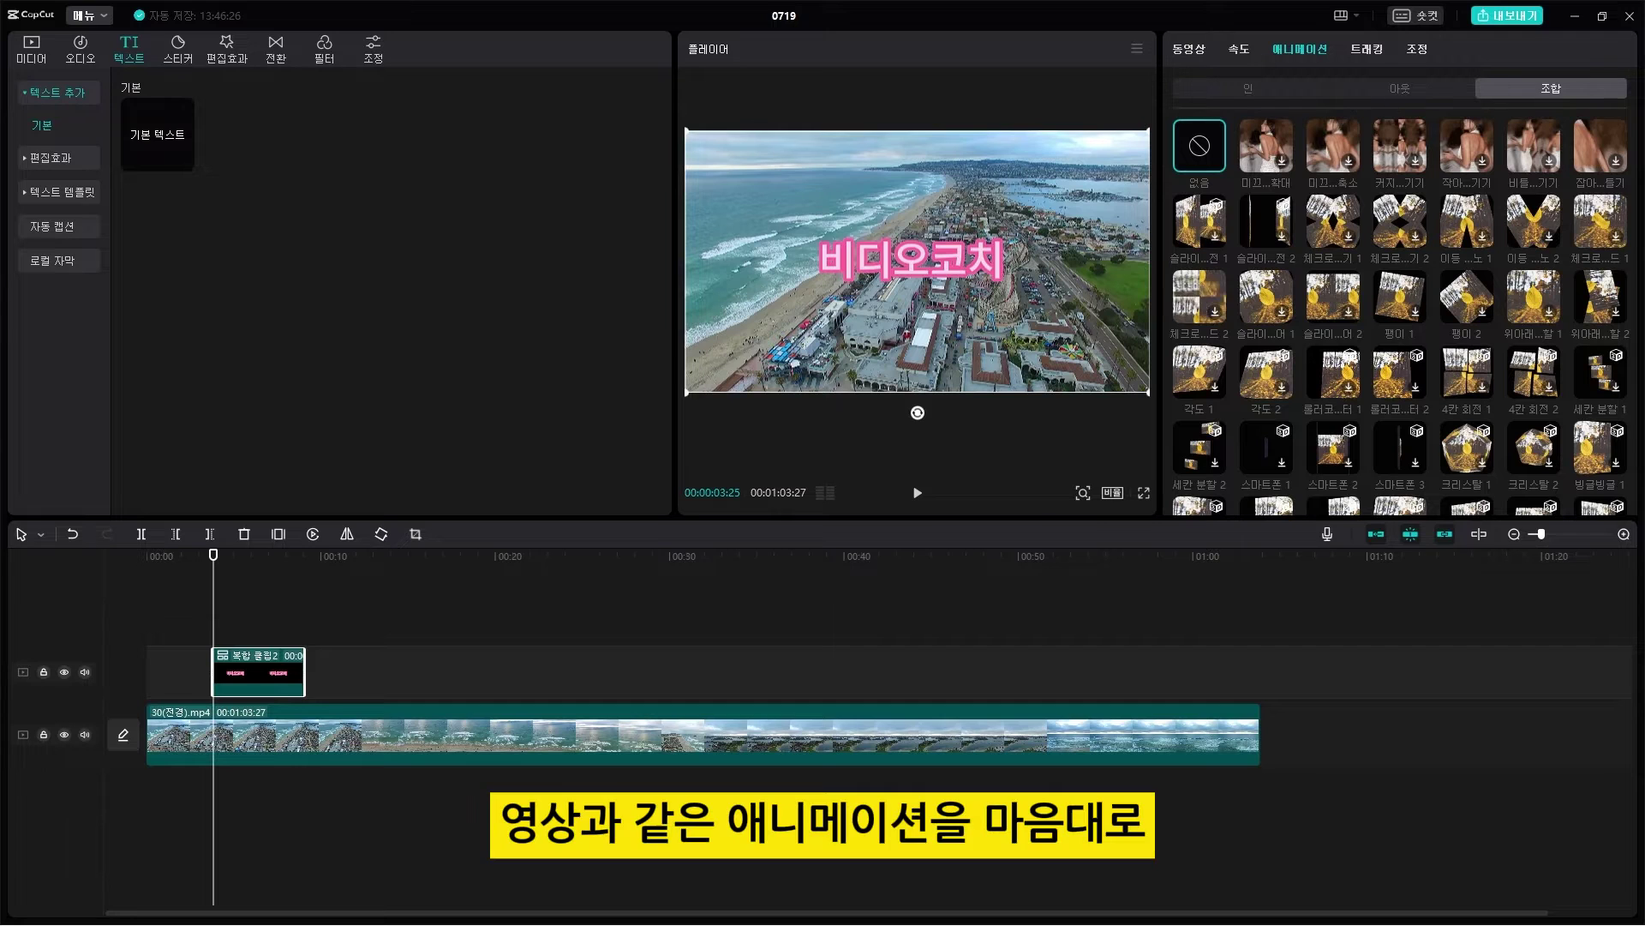
left_click(1395, 290)
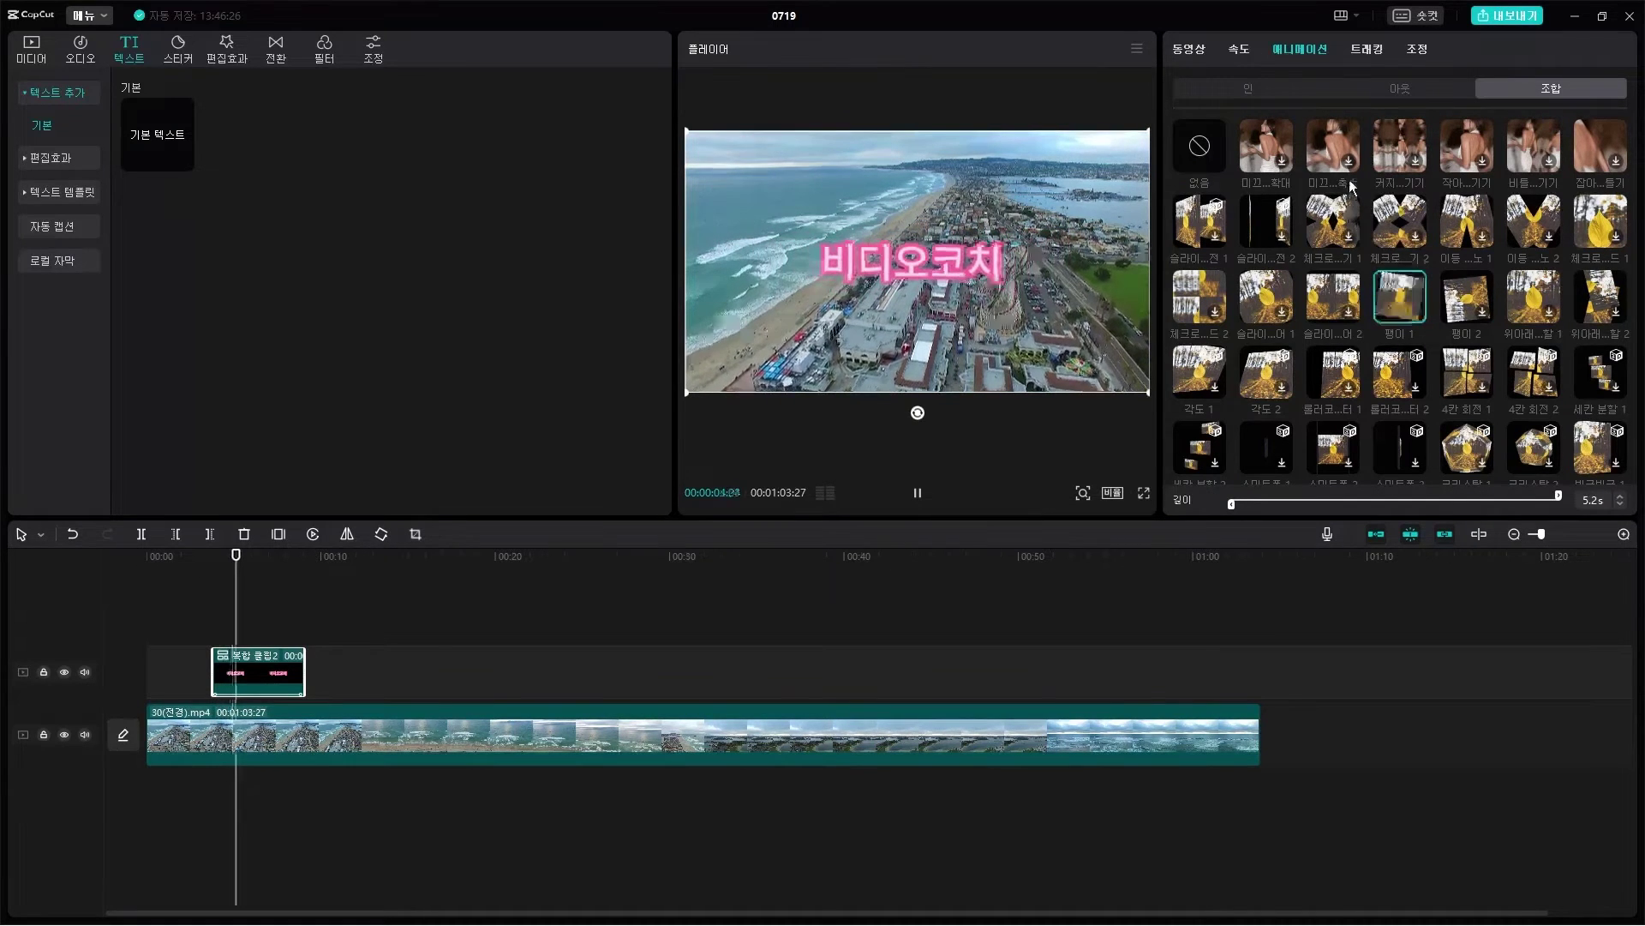
left_click(1262, 366)
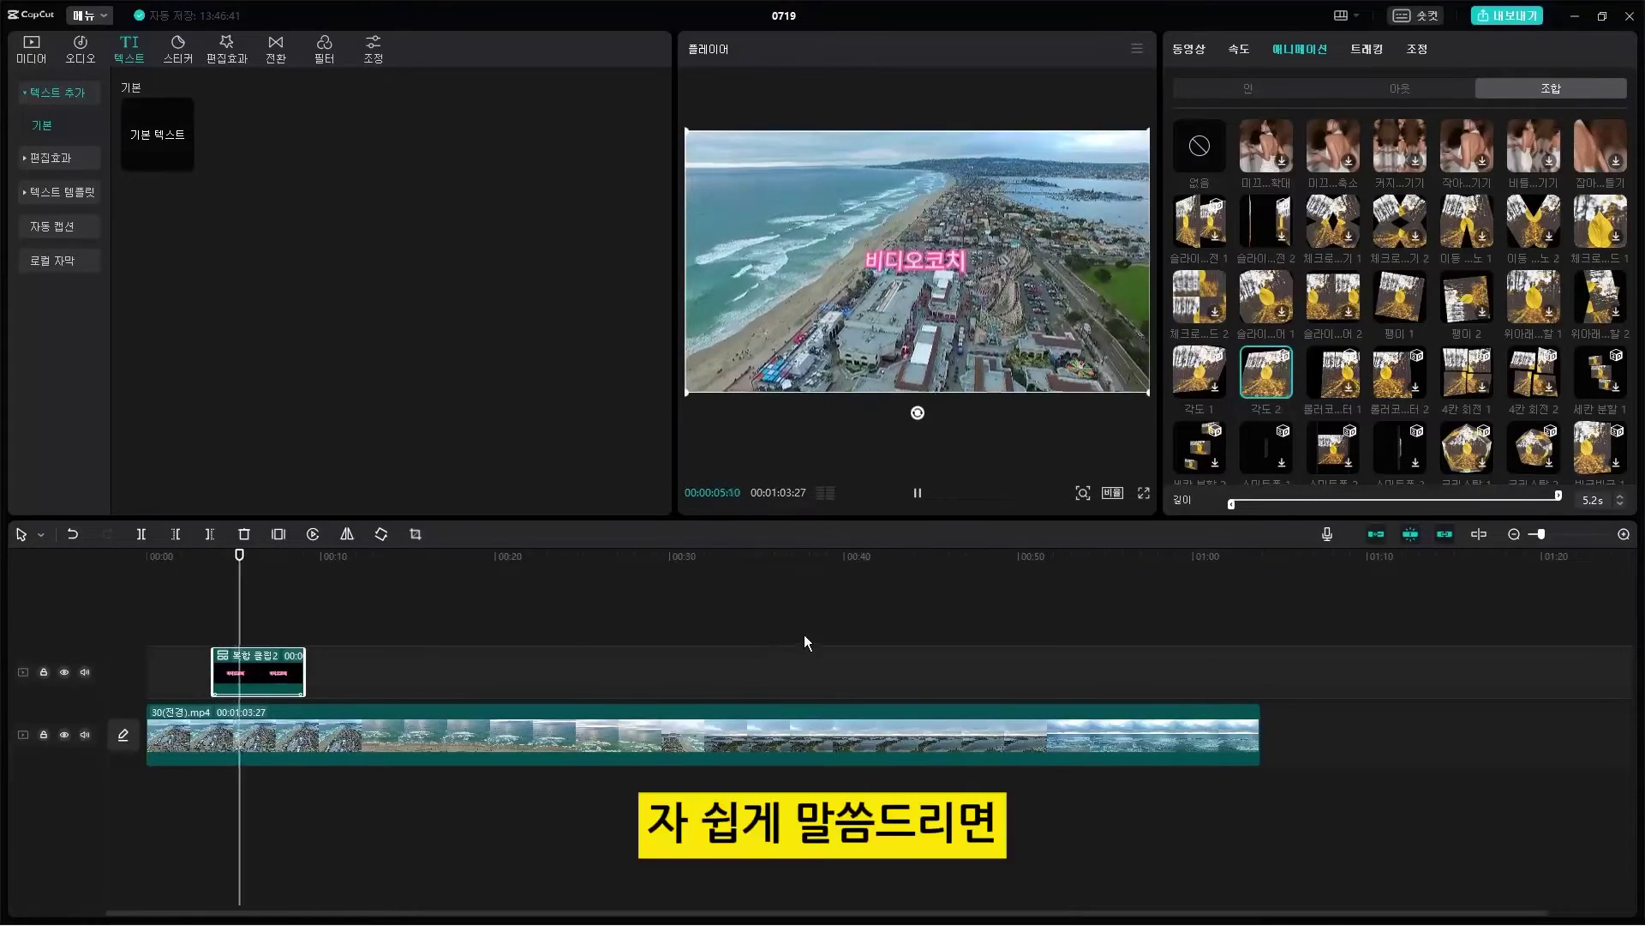
key("space")
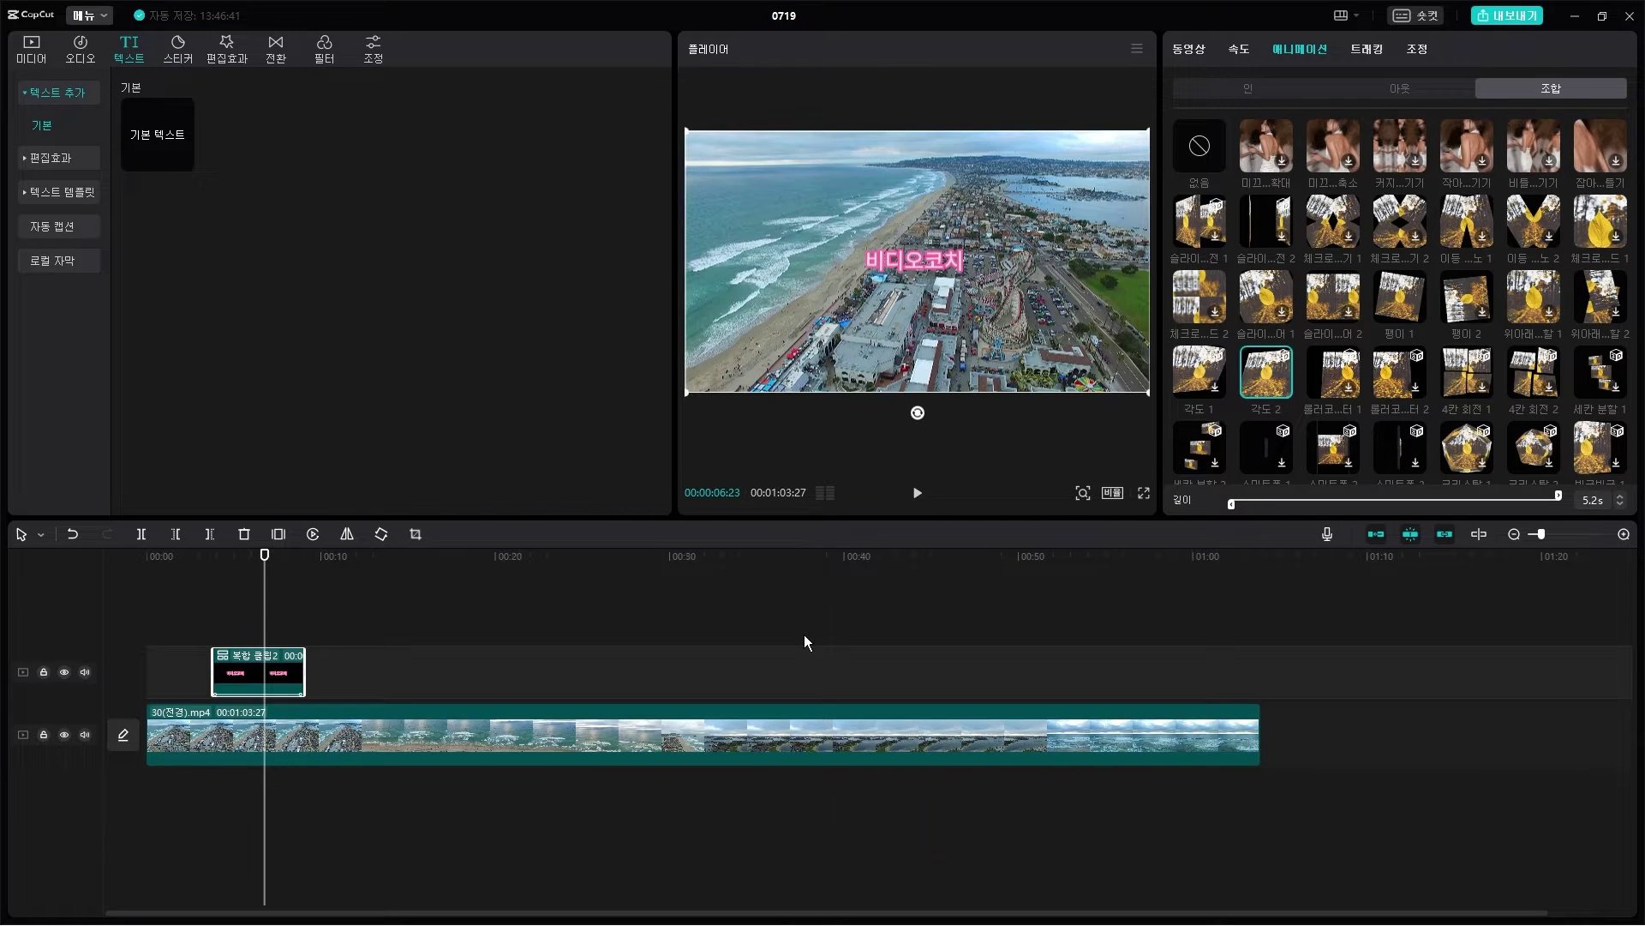
scroll(1423, 420, "down", 2)
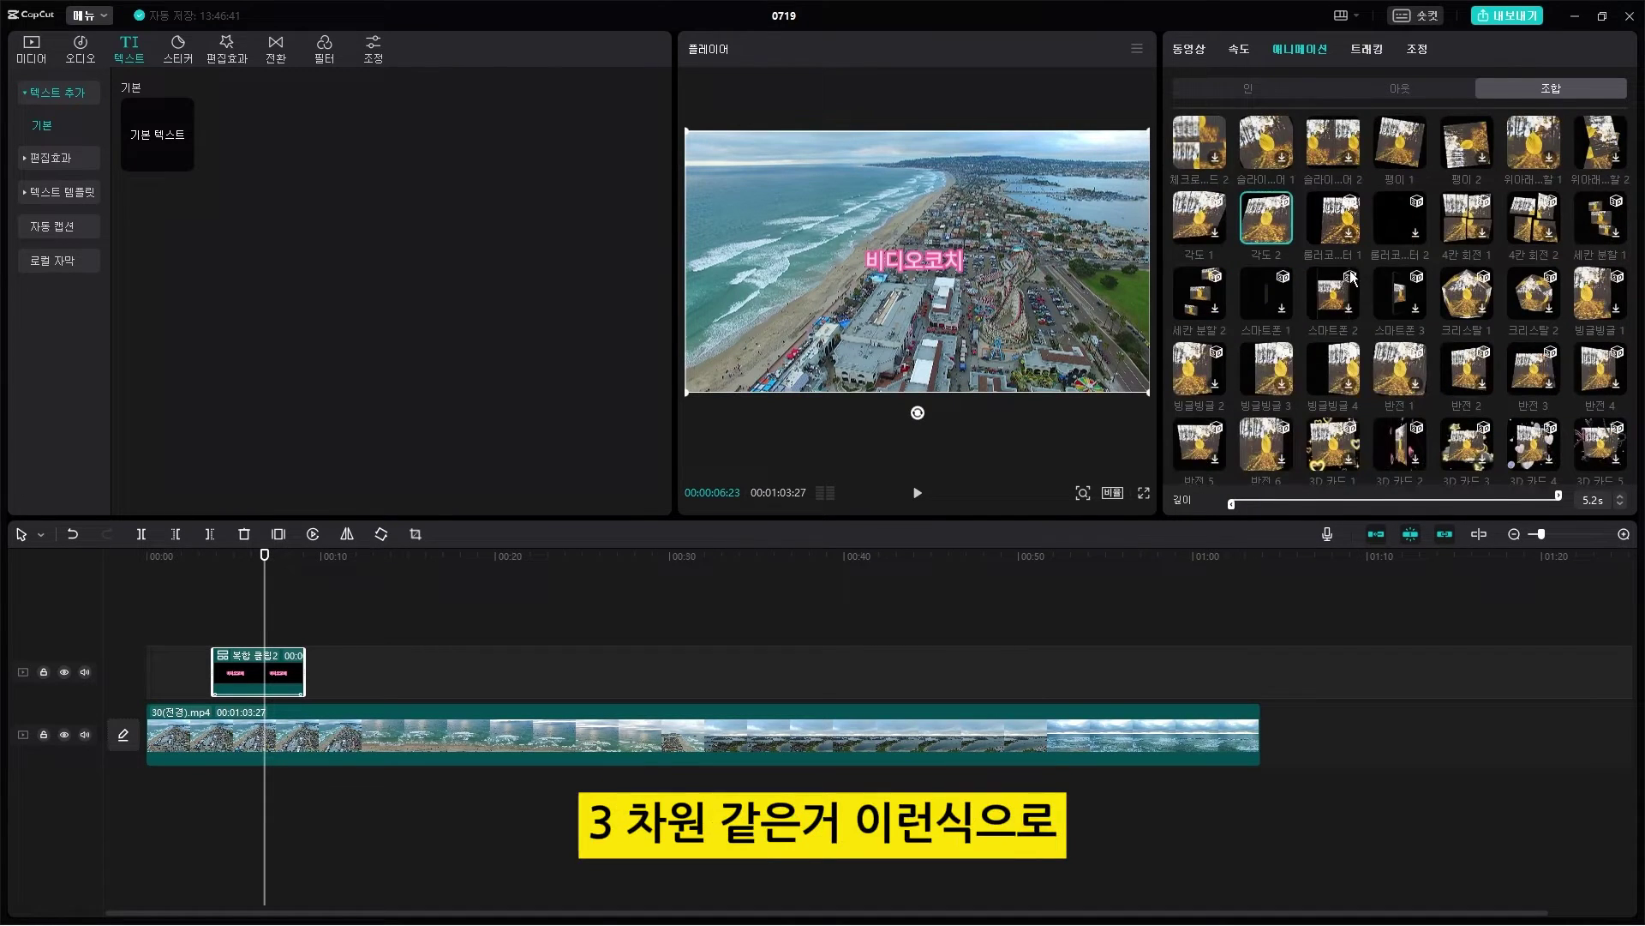
left_click(1341, 317)
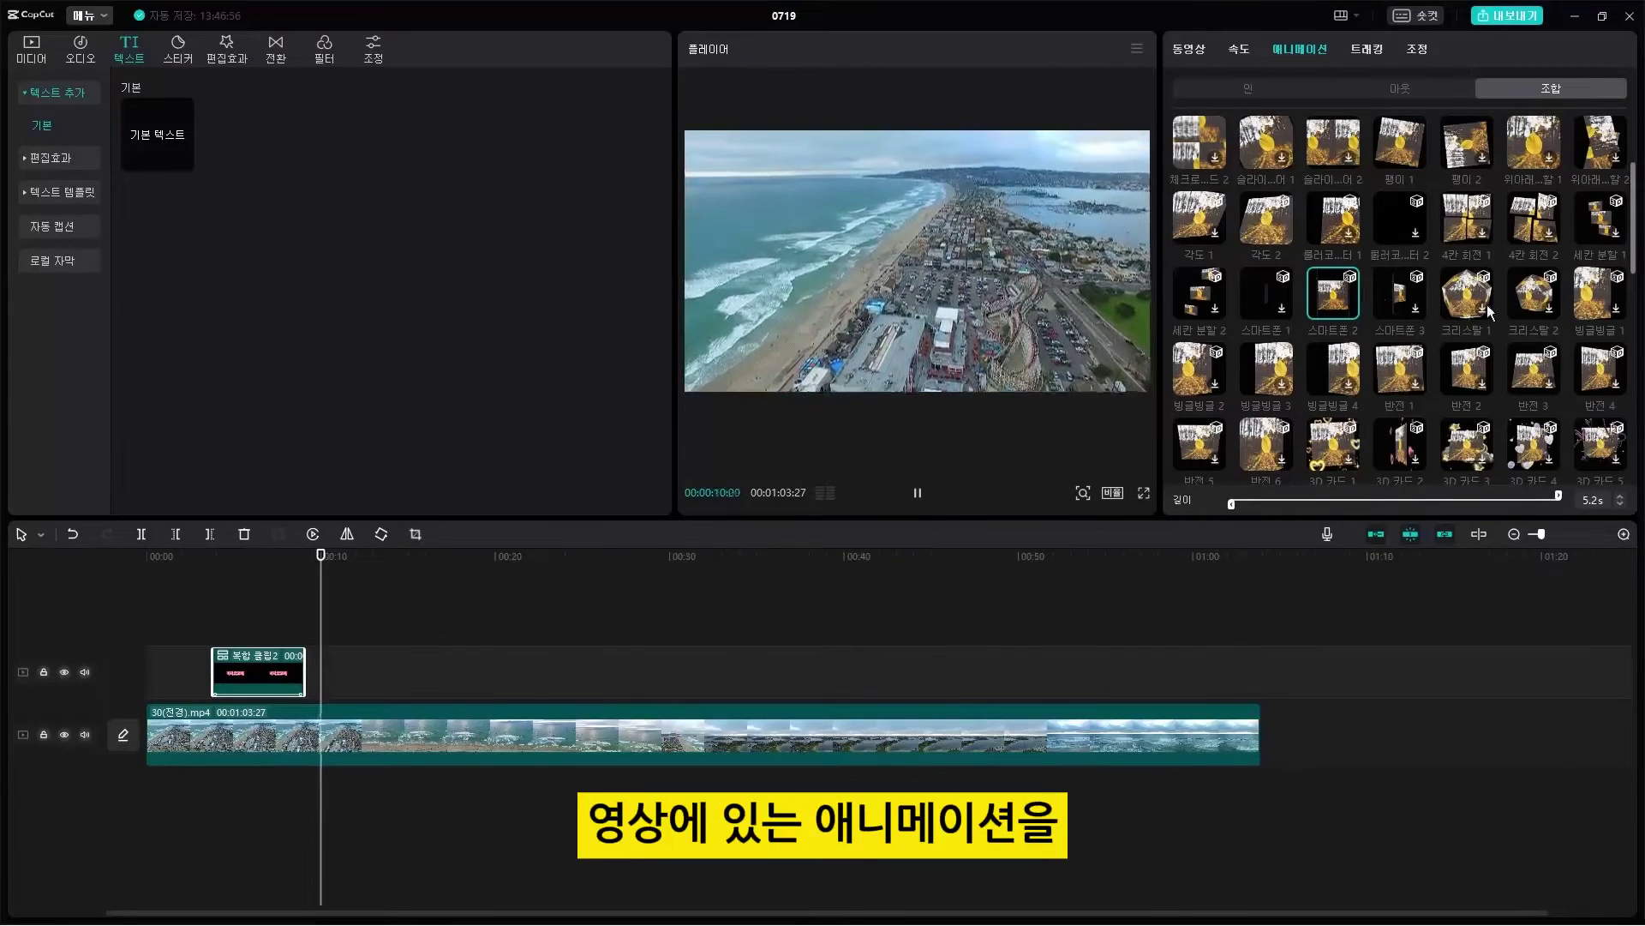
key("space")
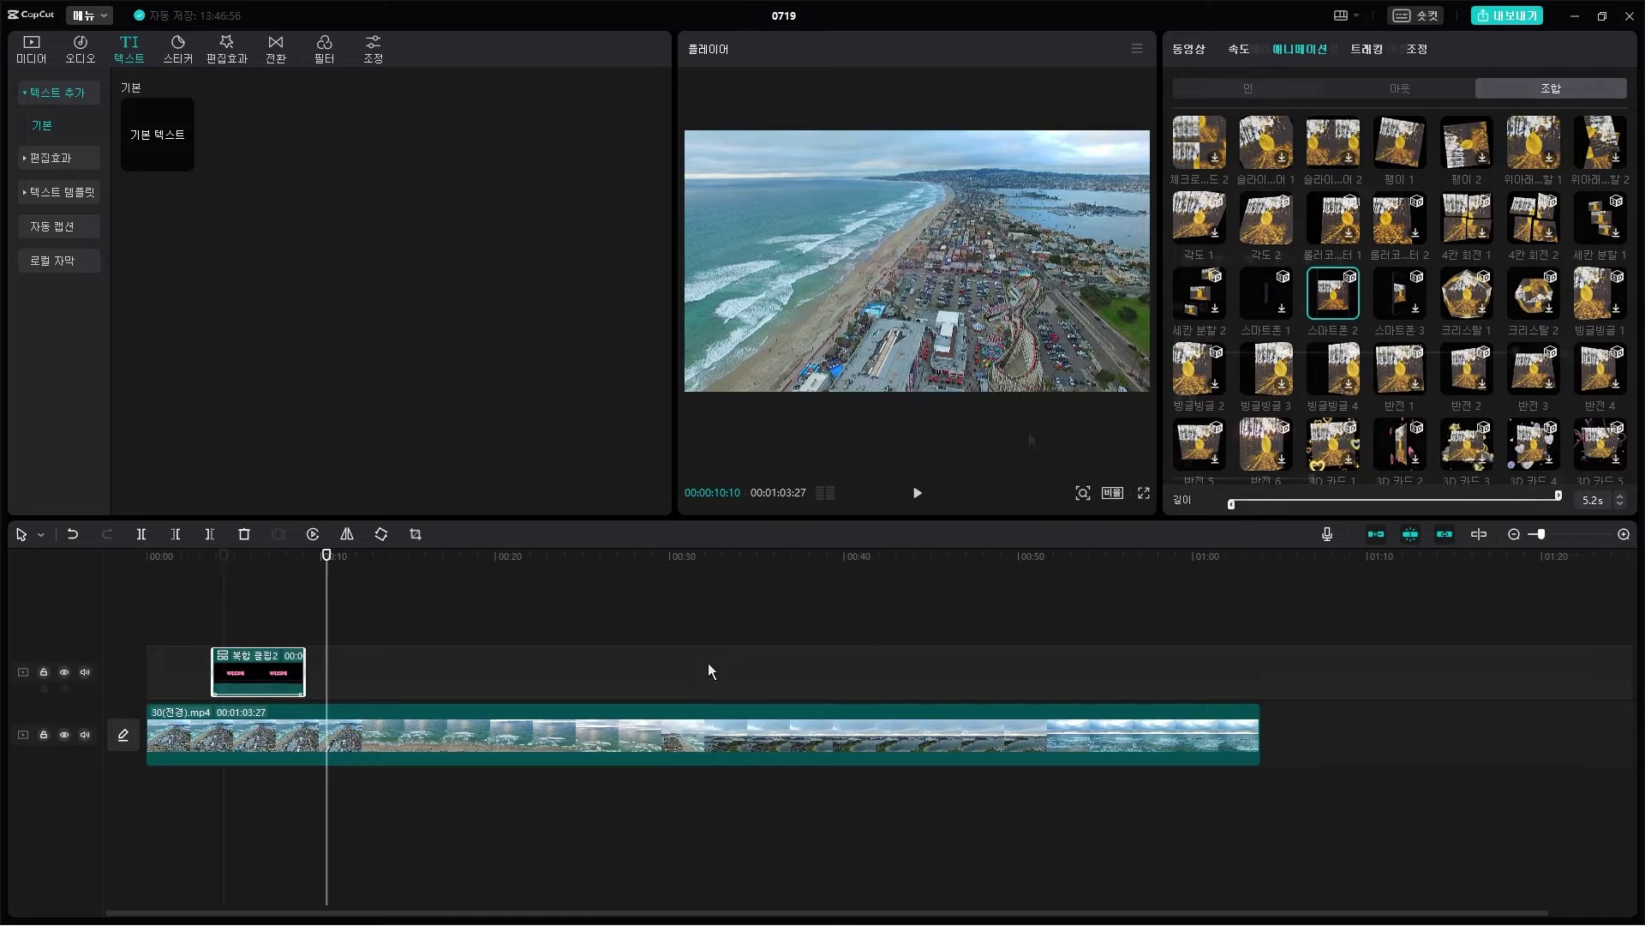
key("ctrl+z")
Step: Copy the 비디오코치 title to the text track at about 15 seconds and about 24 seconds
left_click(288, 688)
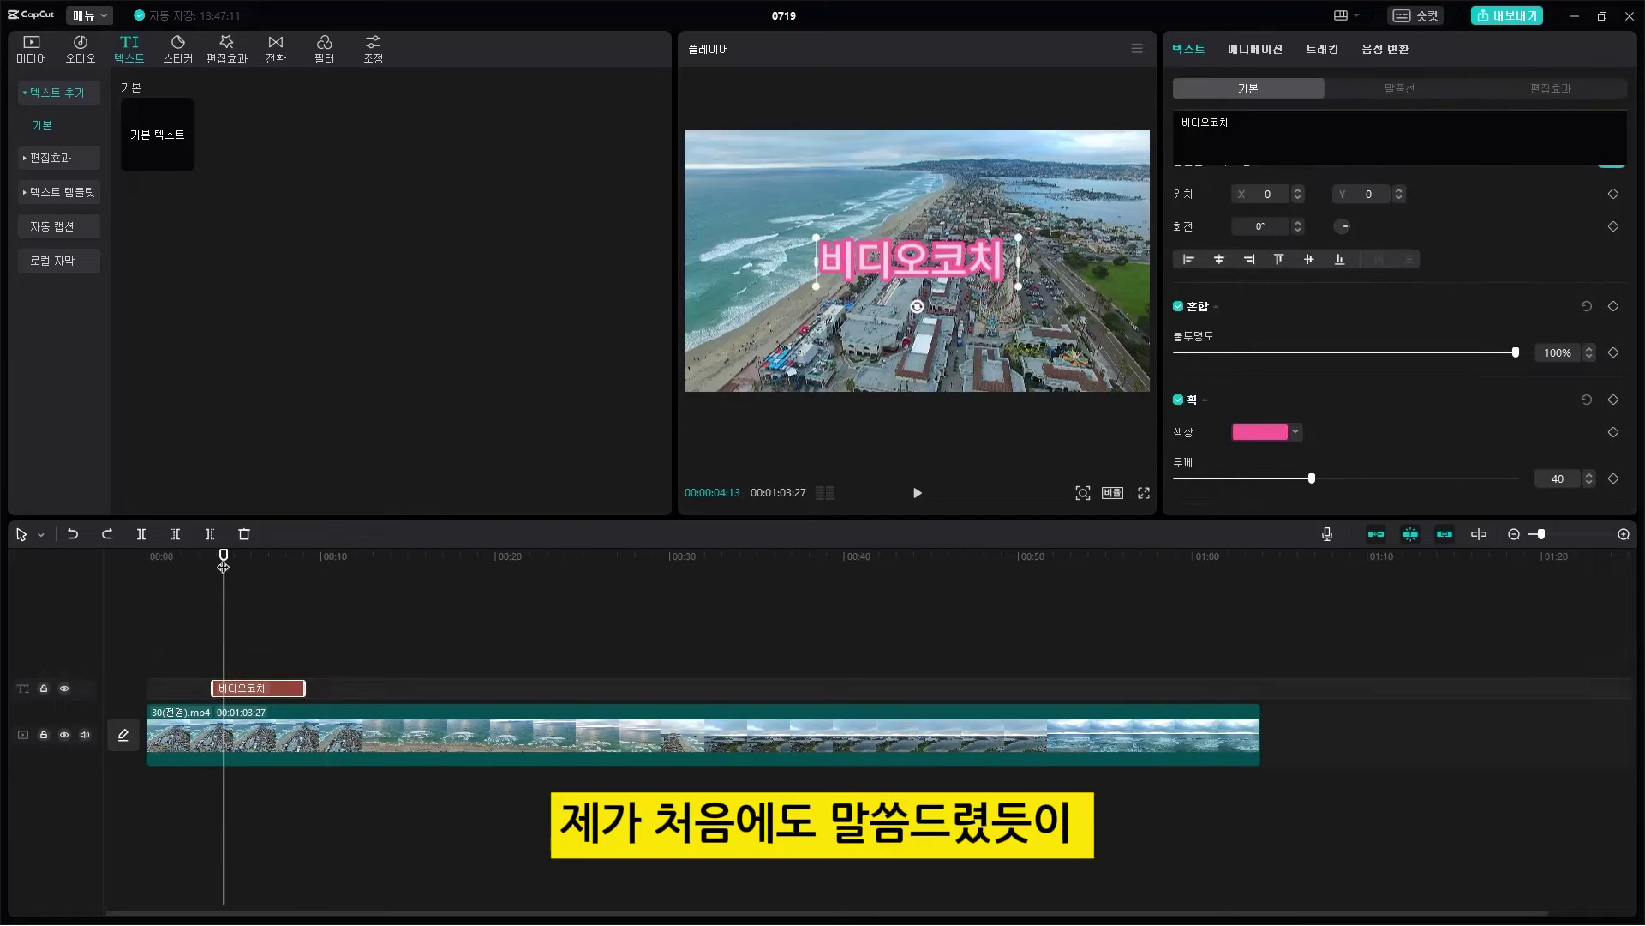
left_click_drag(223, 567, 240, 567)
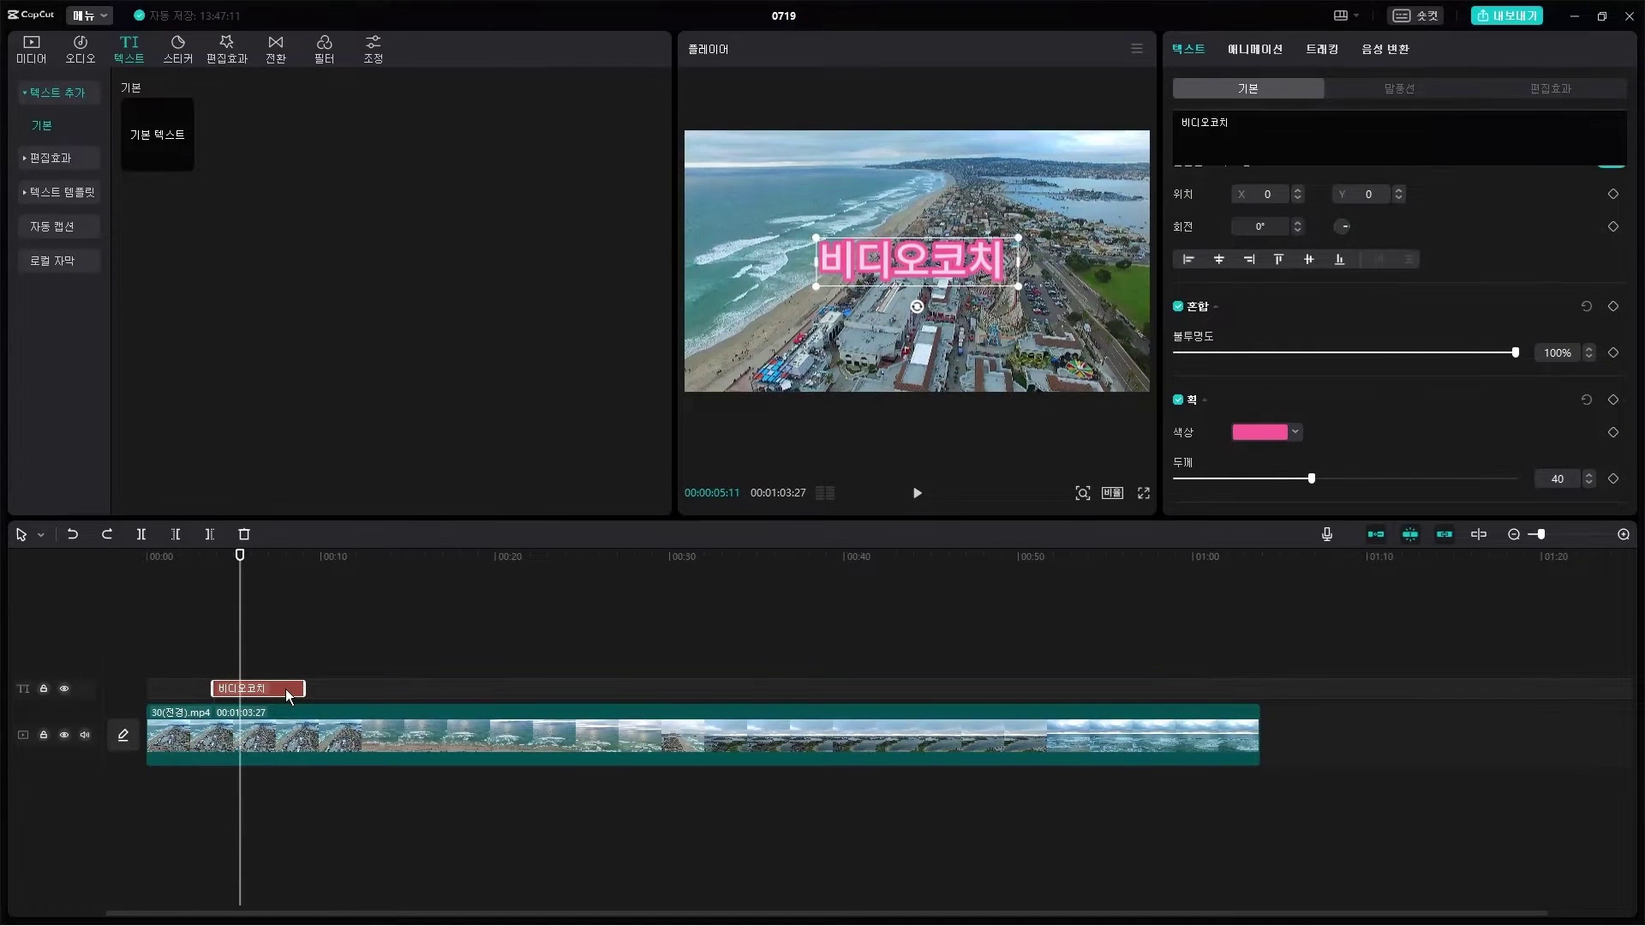
left_click_drag(240, 557, 412, 557)
key("ctrl+v")
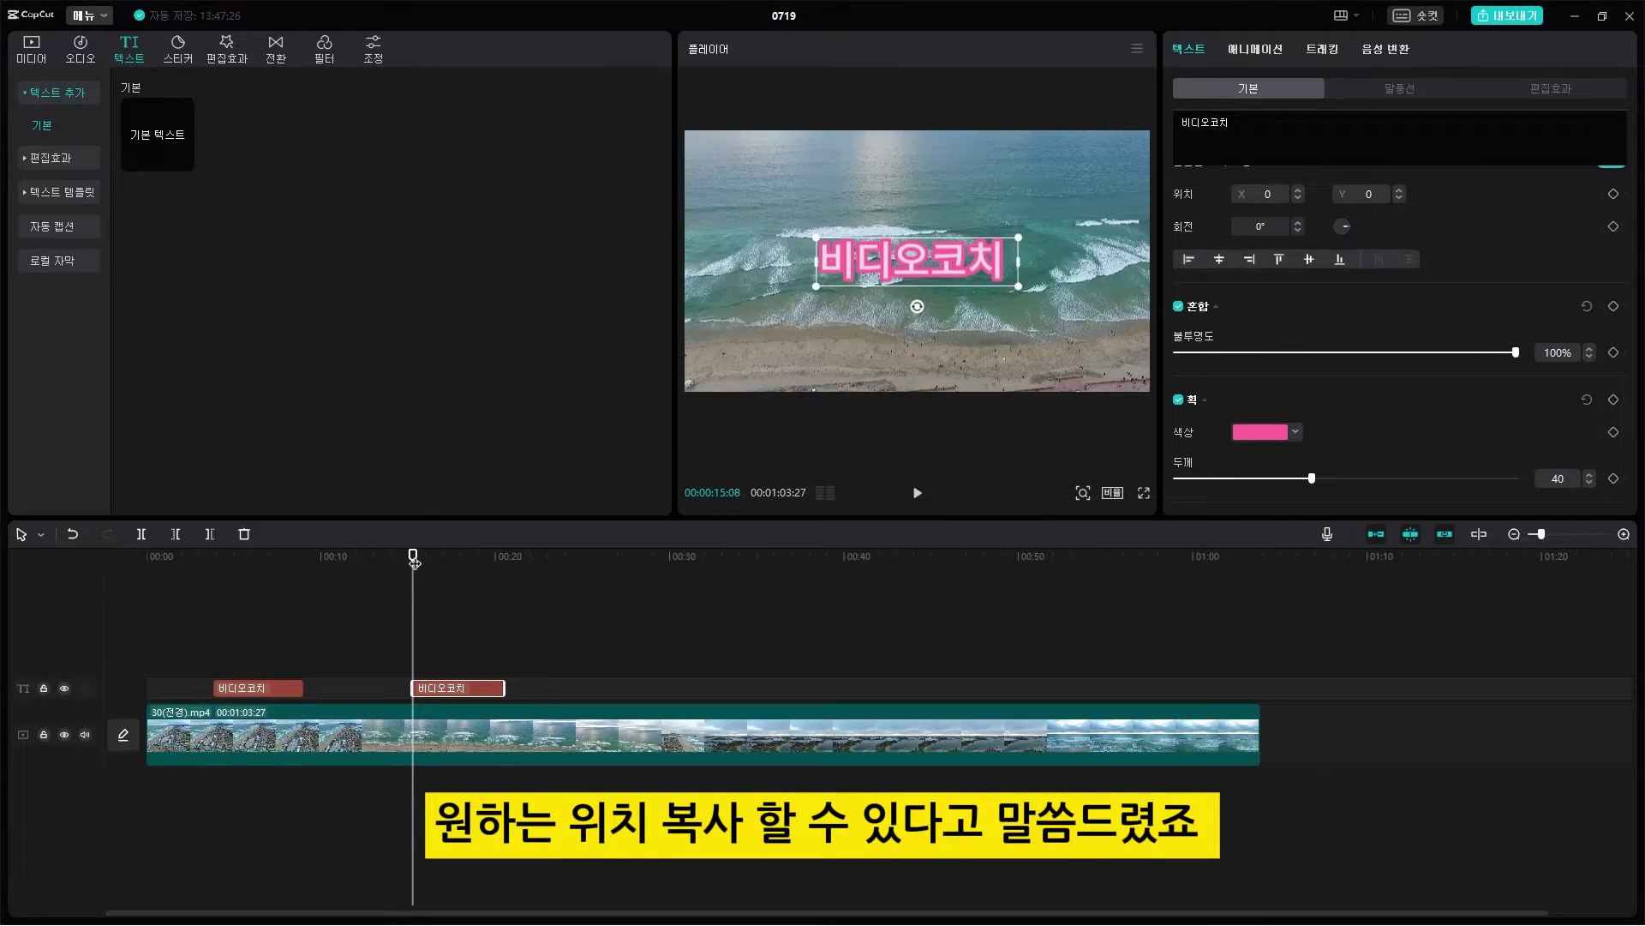
key("ctrl+v")
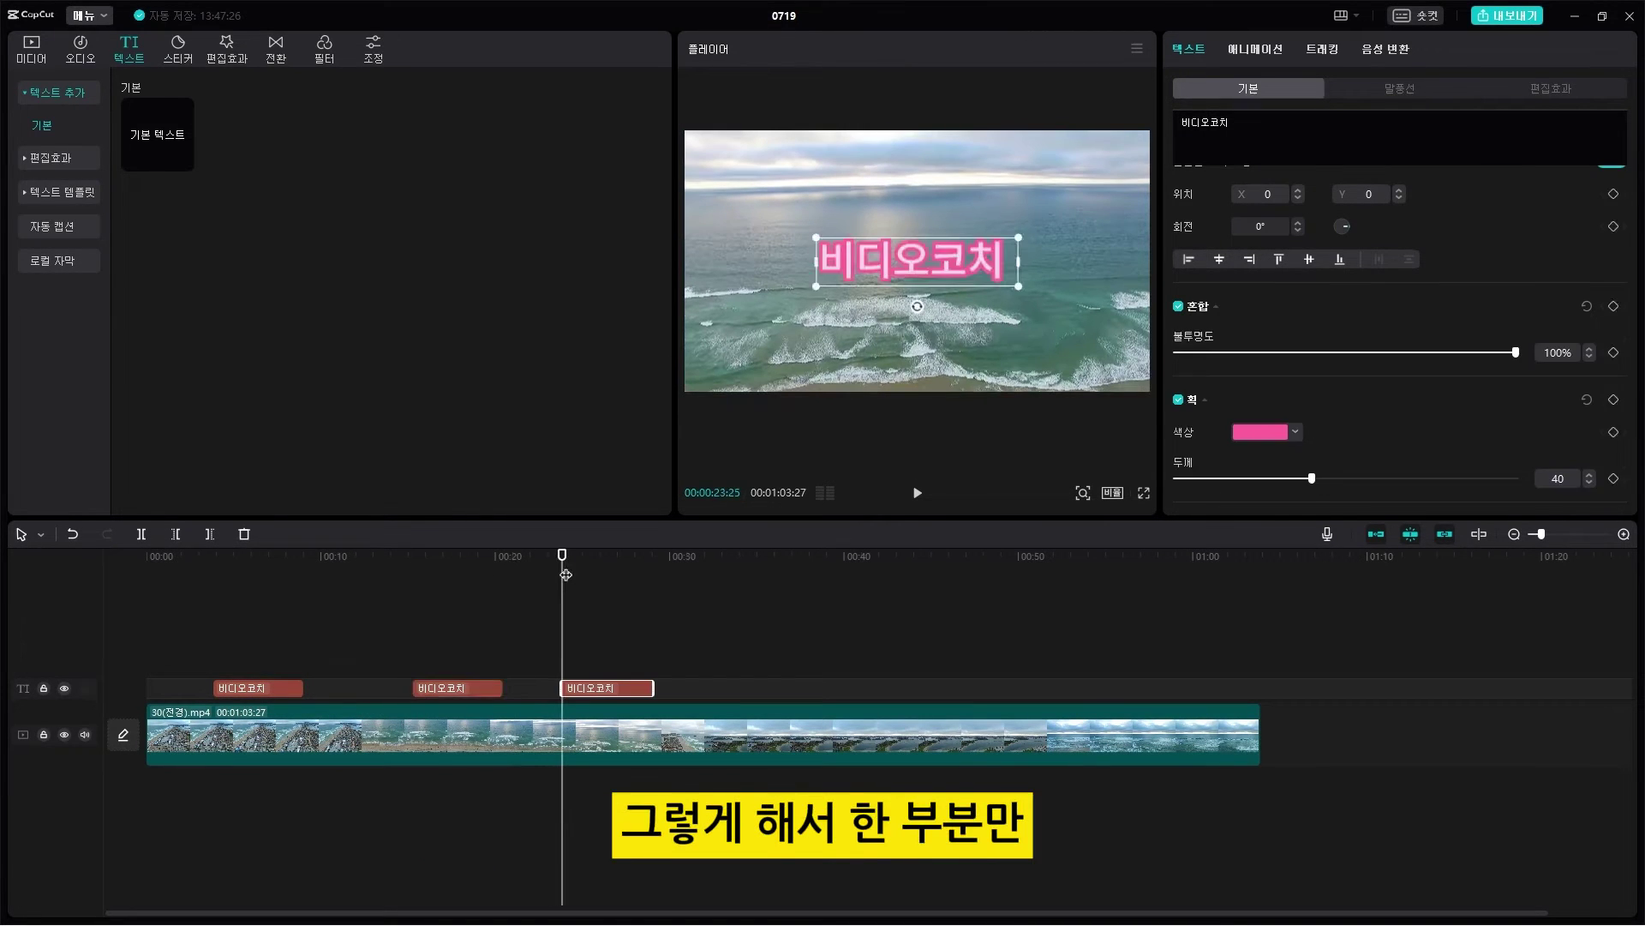
Step: Select the first 비디오코치 title and view its first copy at about 16 seconds
left_click(237, 643)
left_click(277, 686)
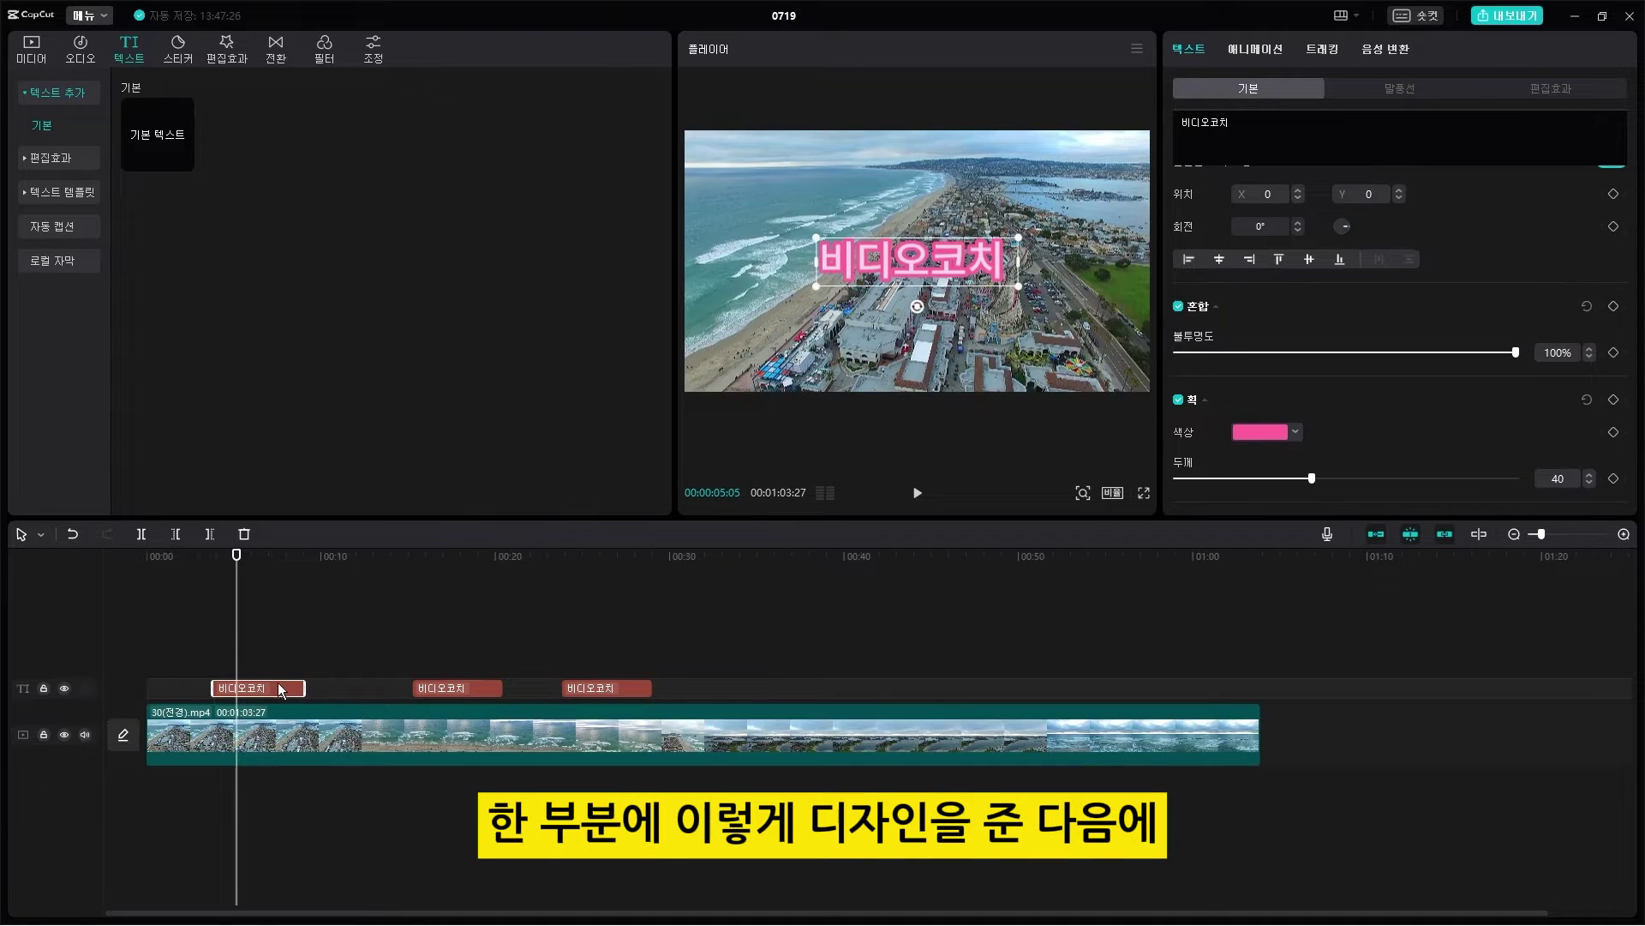
left_click_drag(238, 568, 428, 577)
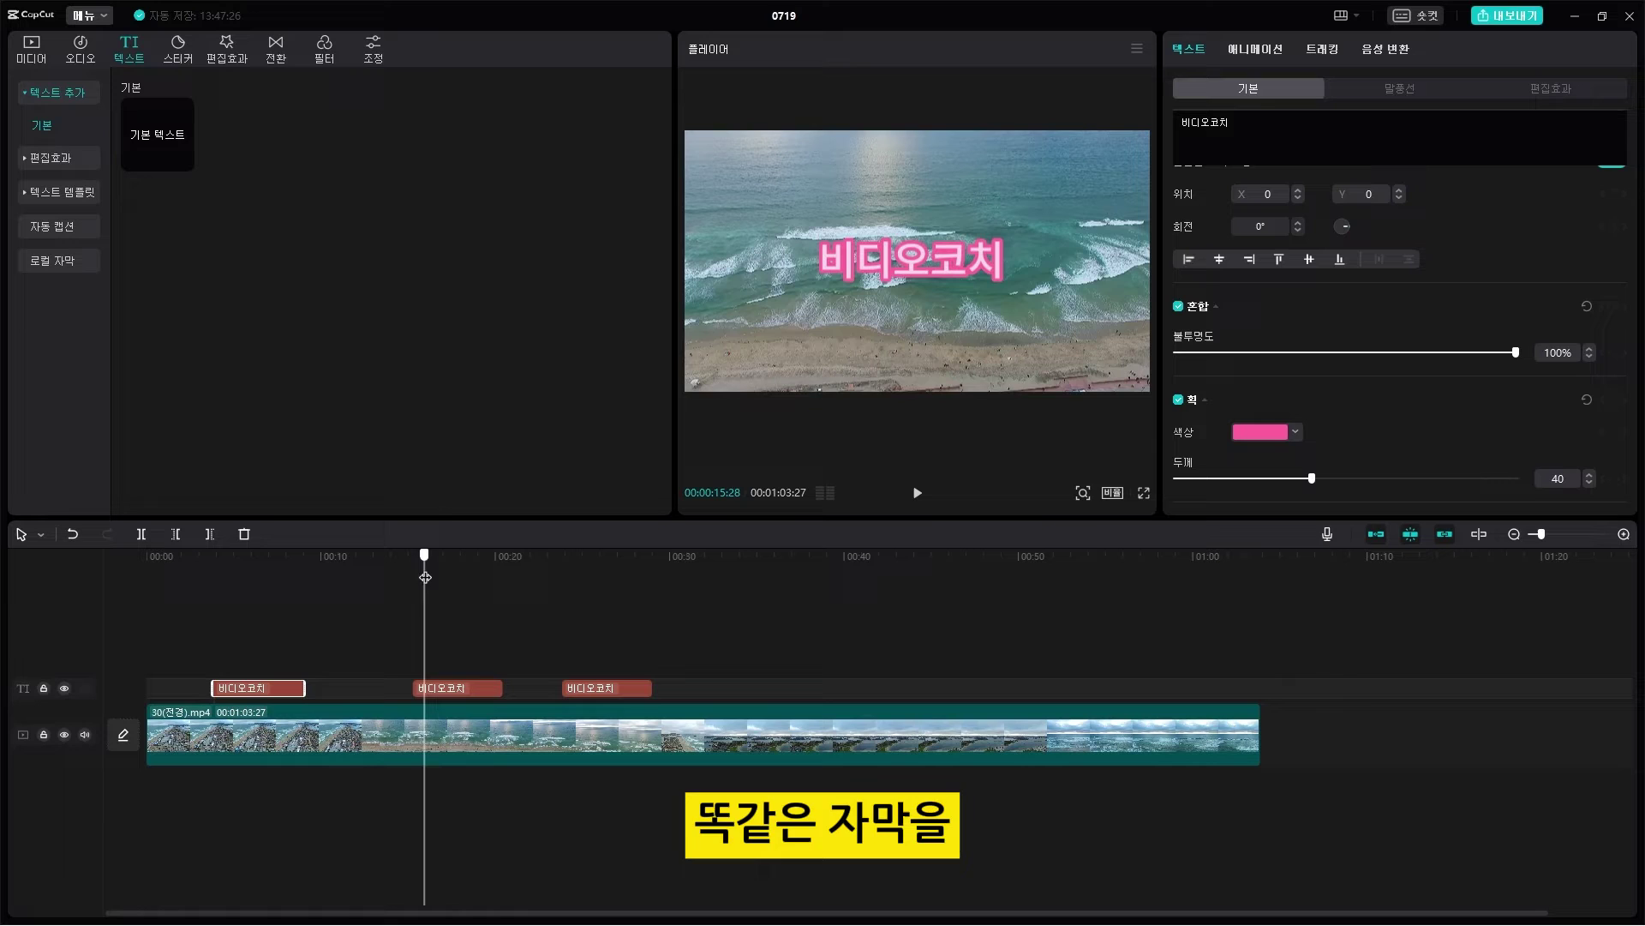
Step: Change the text of the second title, at about 15 seconds, to "캡컷 pc"
left_click(468, 688)
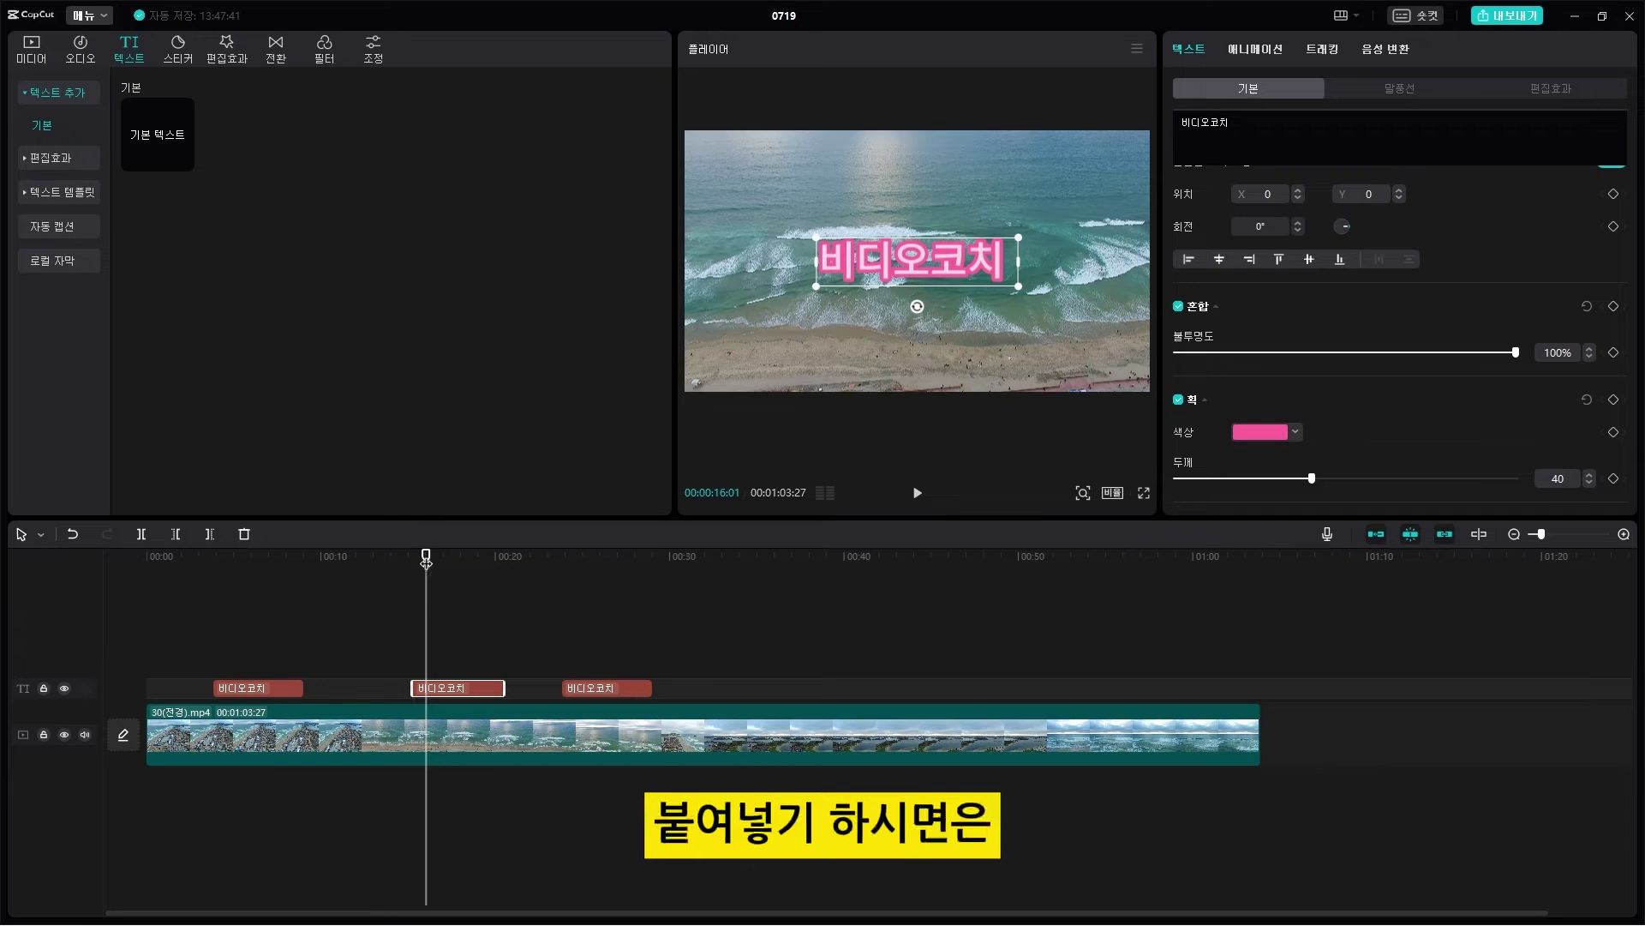
left_click_drag(426, 556, 446, 563)
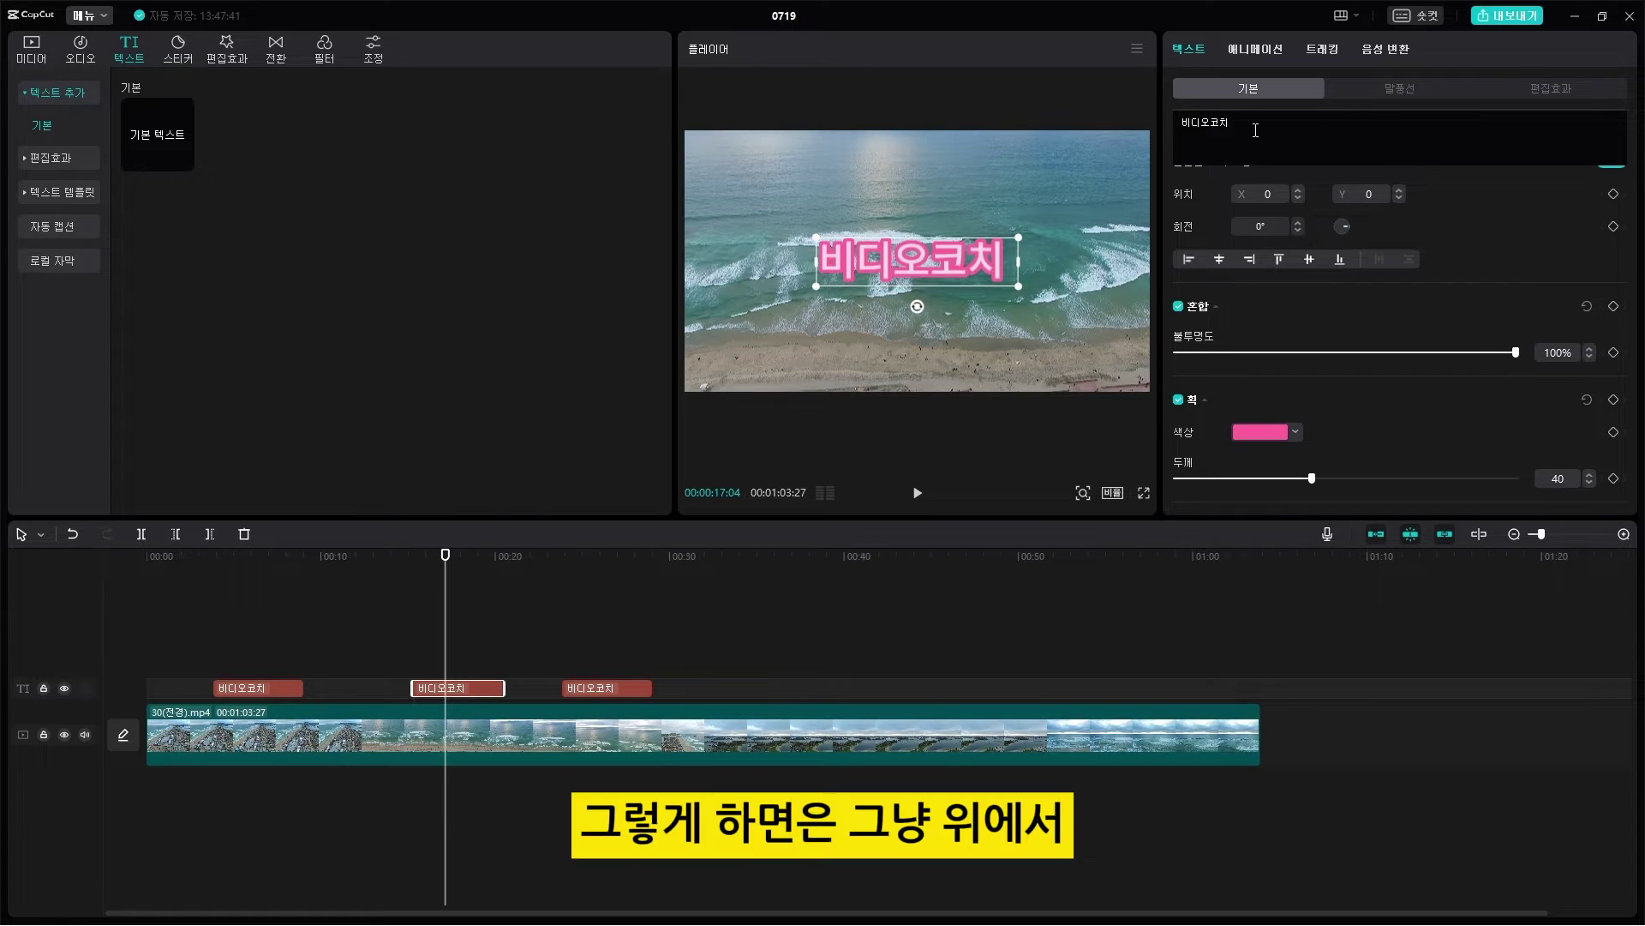
left_click_drag(1234, 122, 1157, 122)
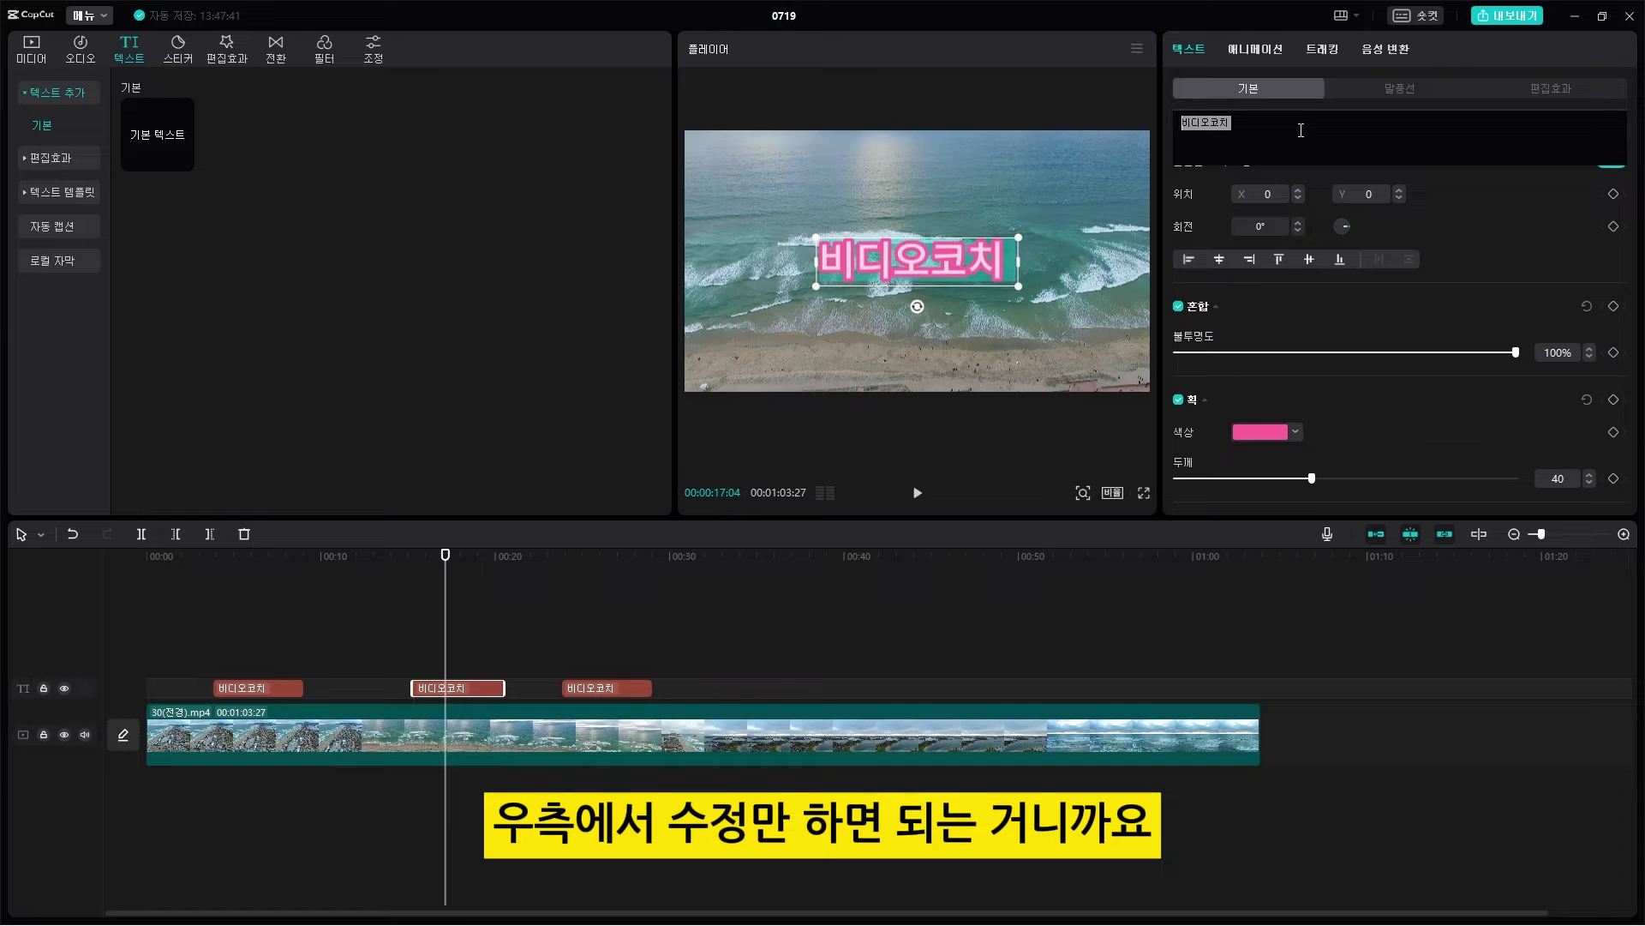
type("캐ㅔㅂ")
key("BackSpace")
key("BackSpace")
key("BackSpace")
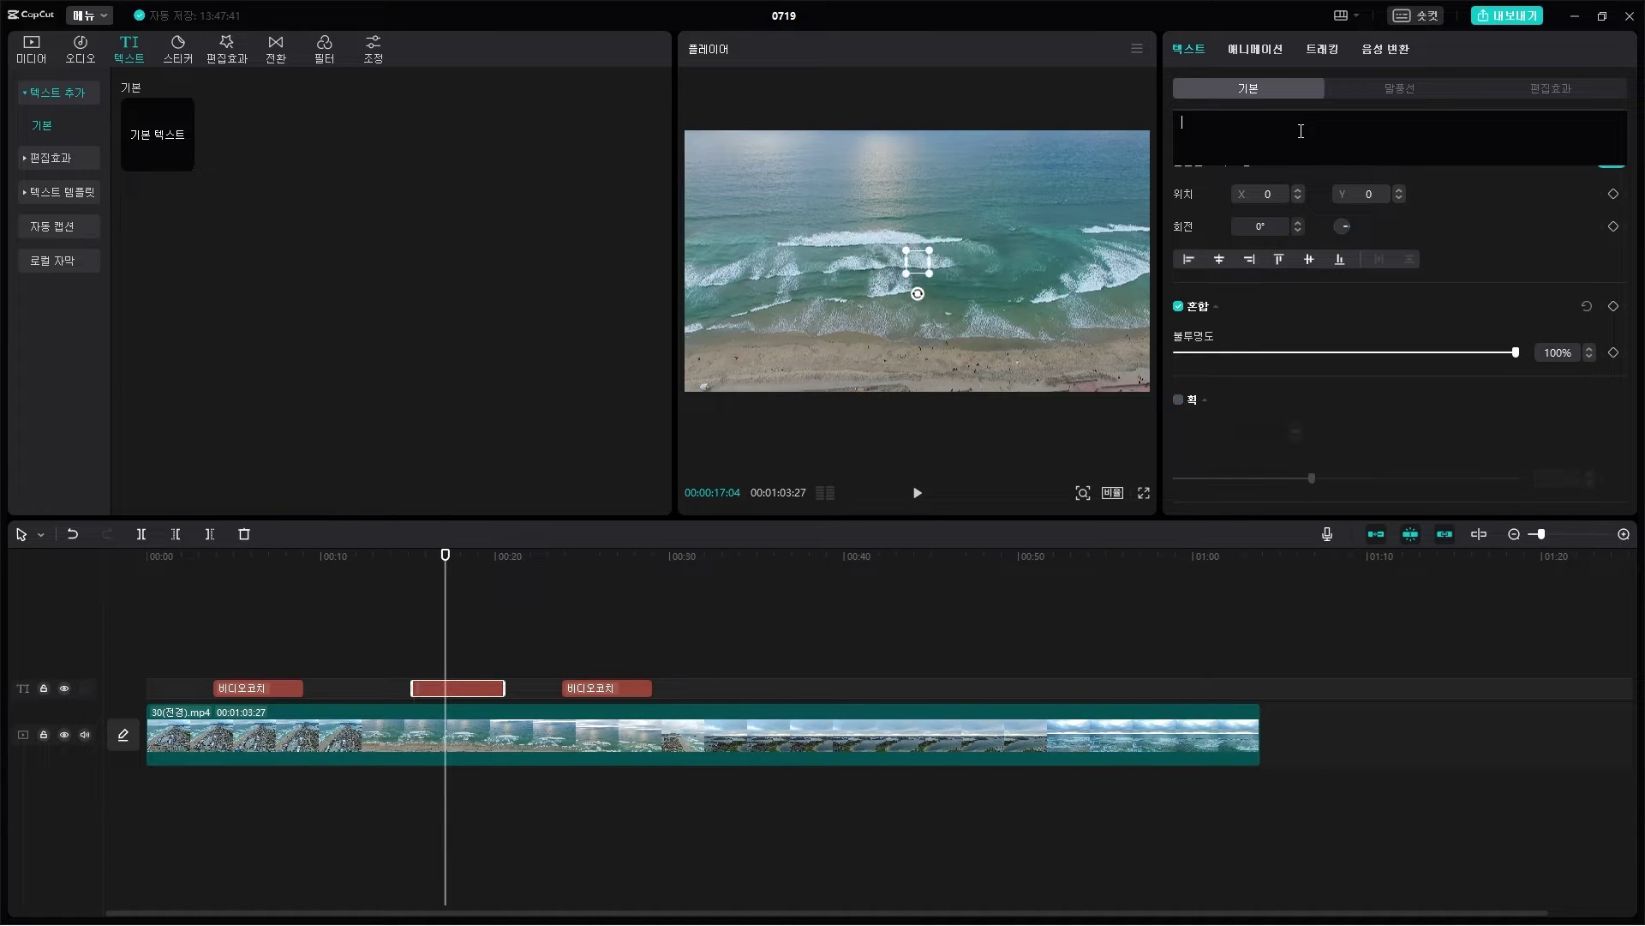
type("캡컷 pc")
key("Return")
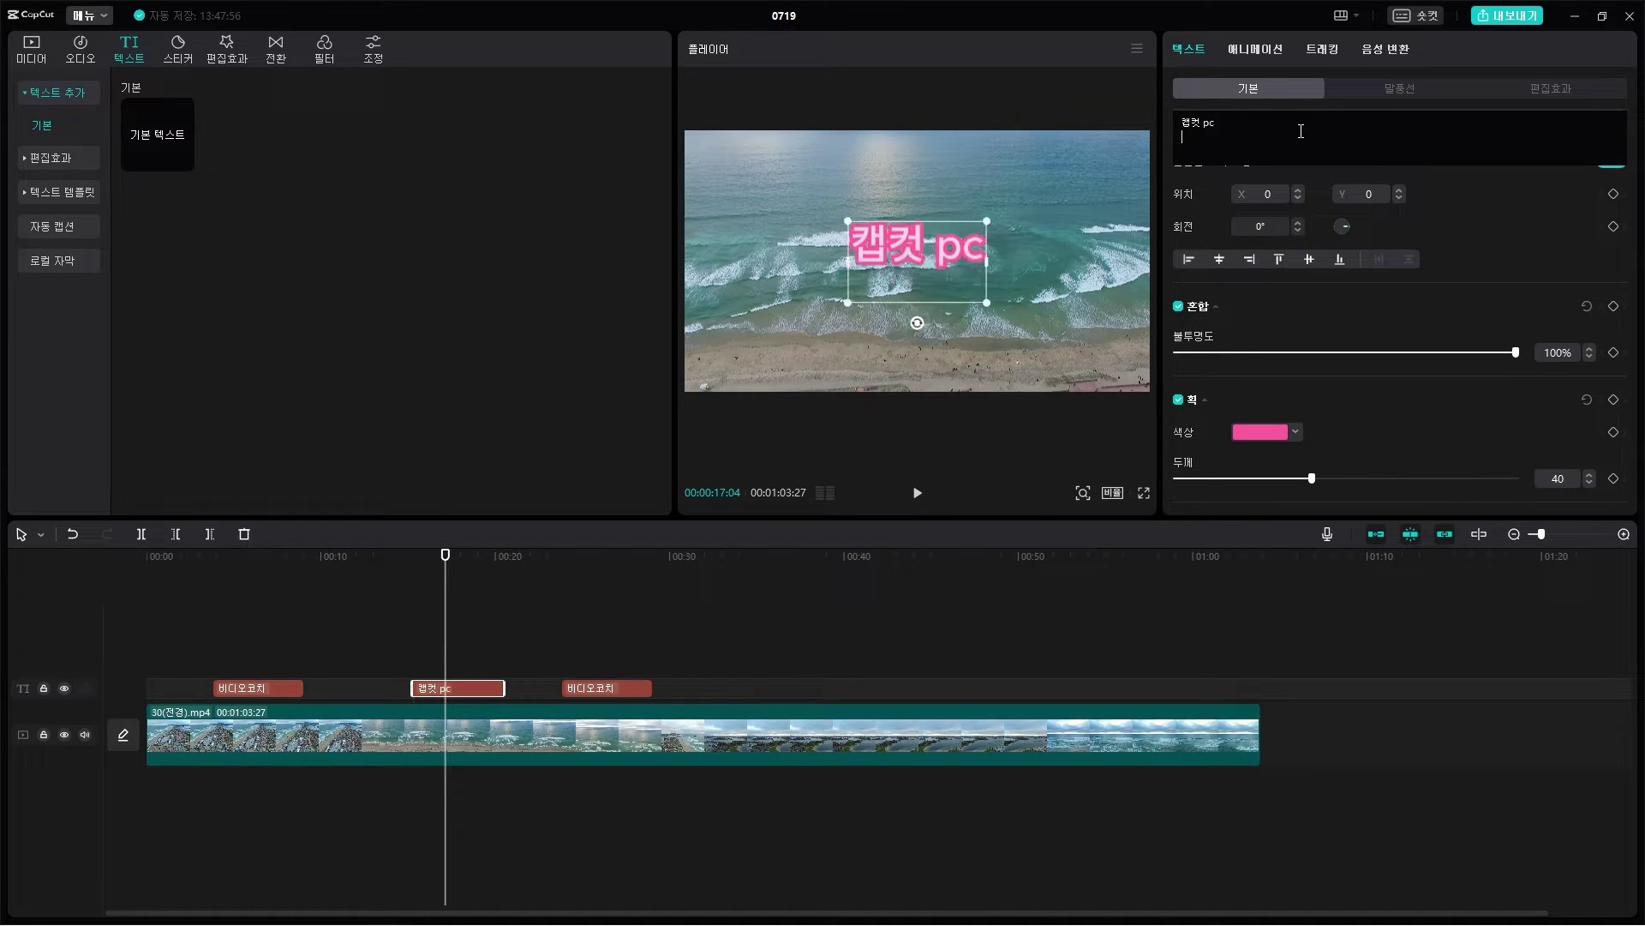
key("BackSpace")
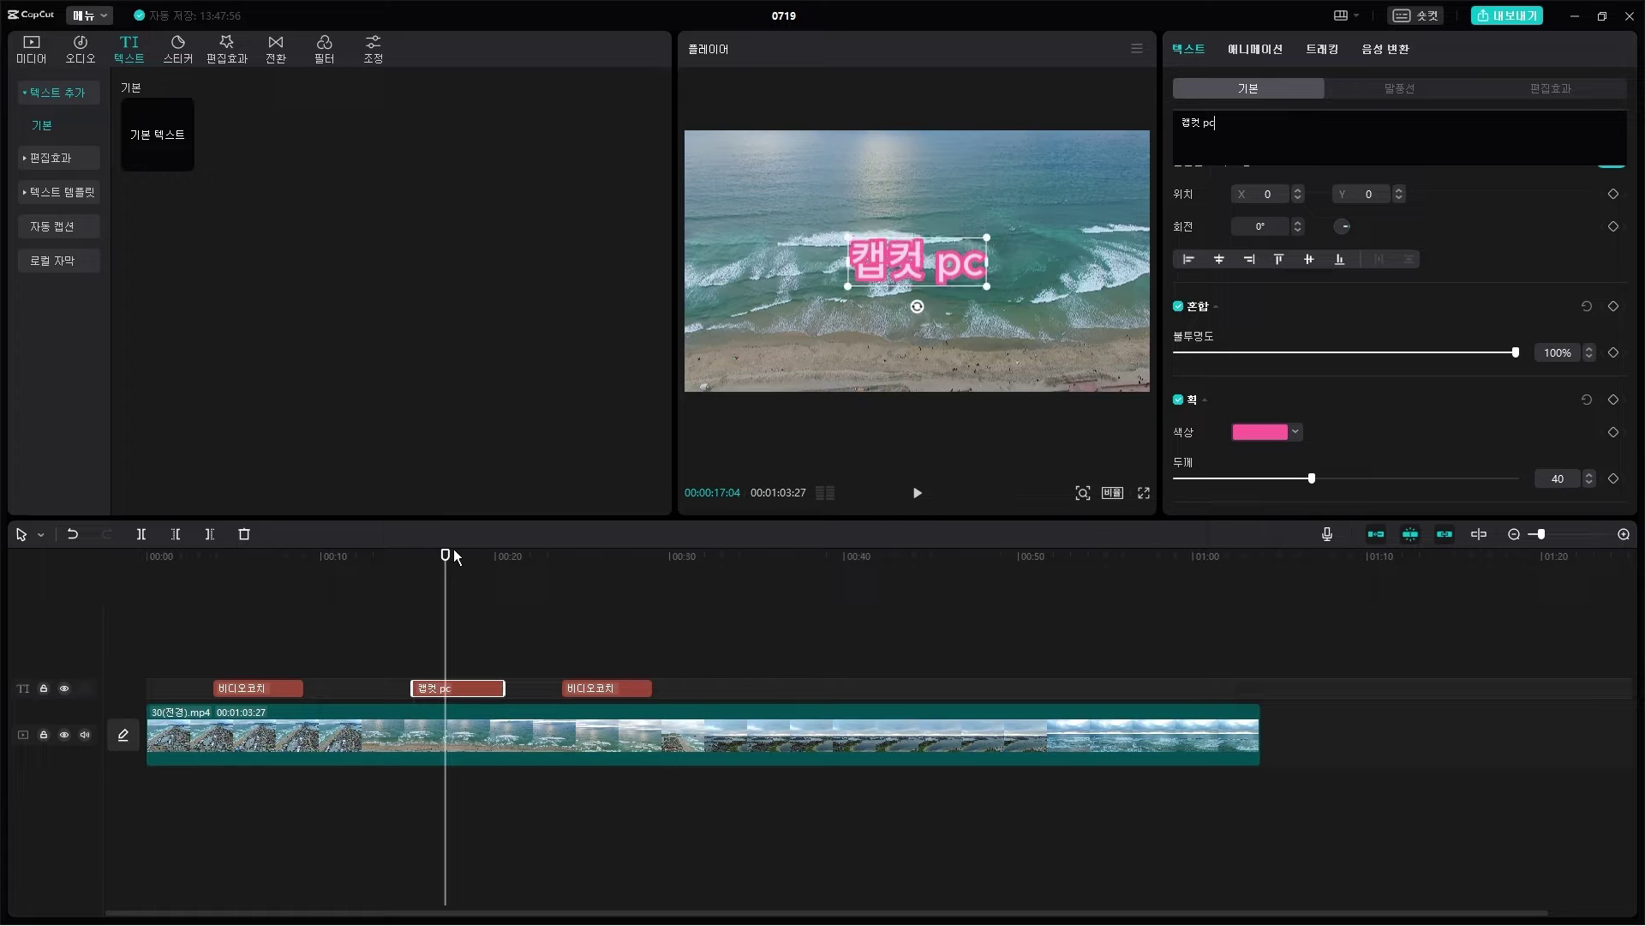
Step: Change the text of the third title, at about 24 seconds, to "2023년"
left_click_drag(454, 555, 579, 583)
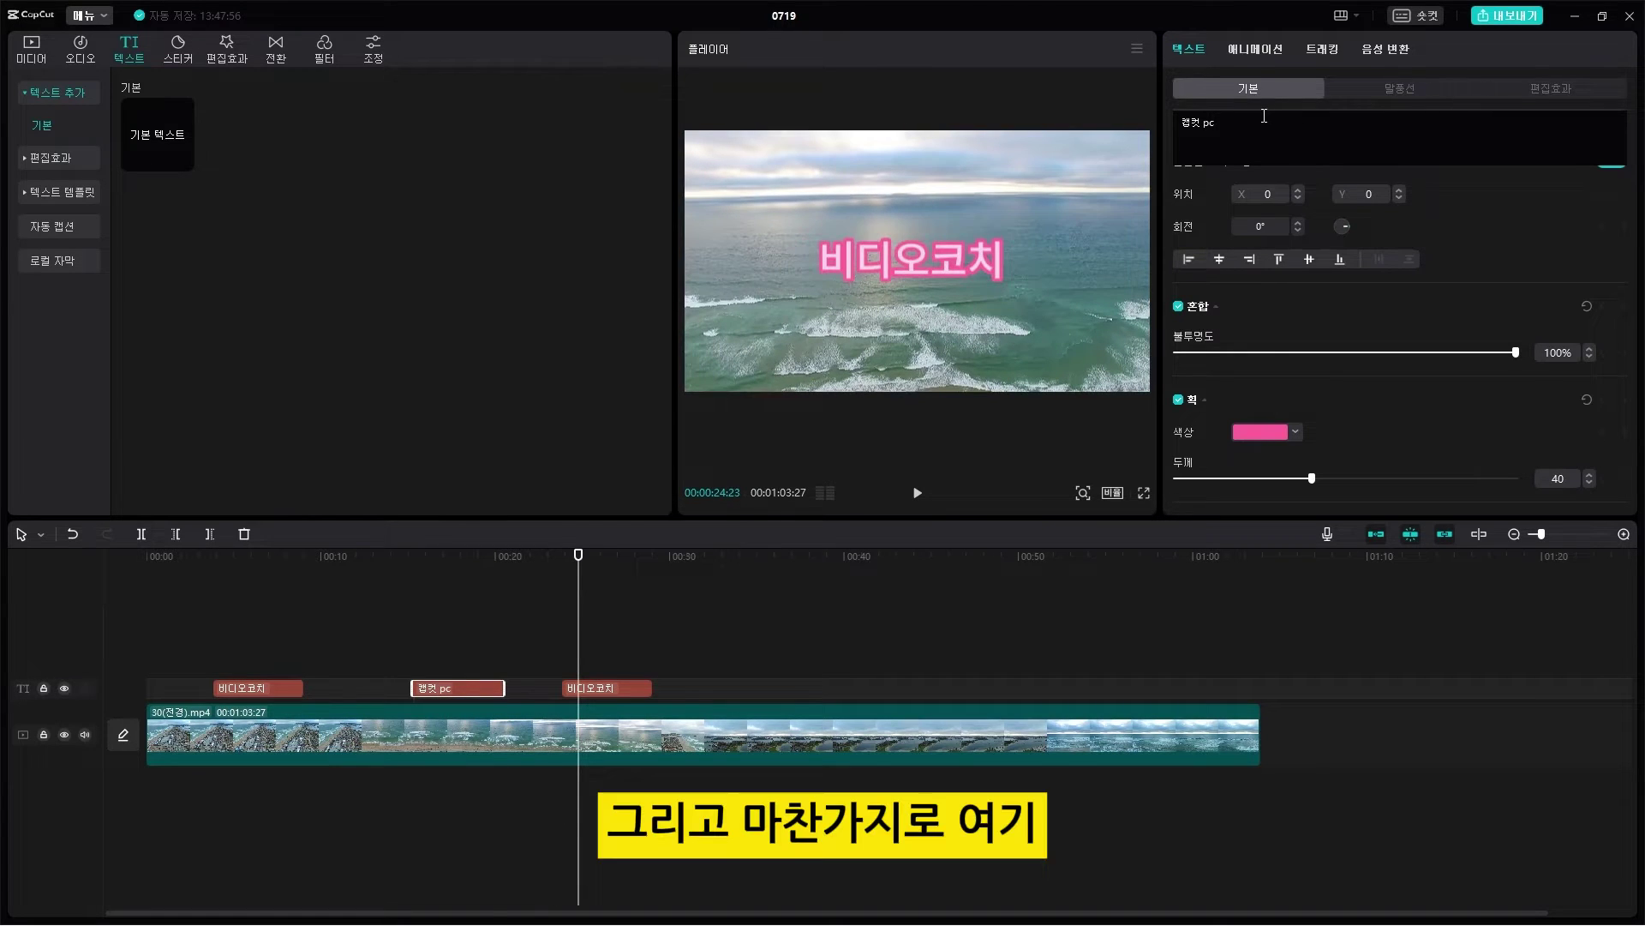
left_click_drag(1264, 116, 1144, 111)
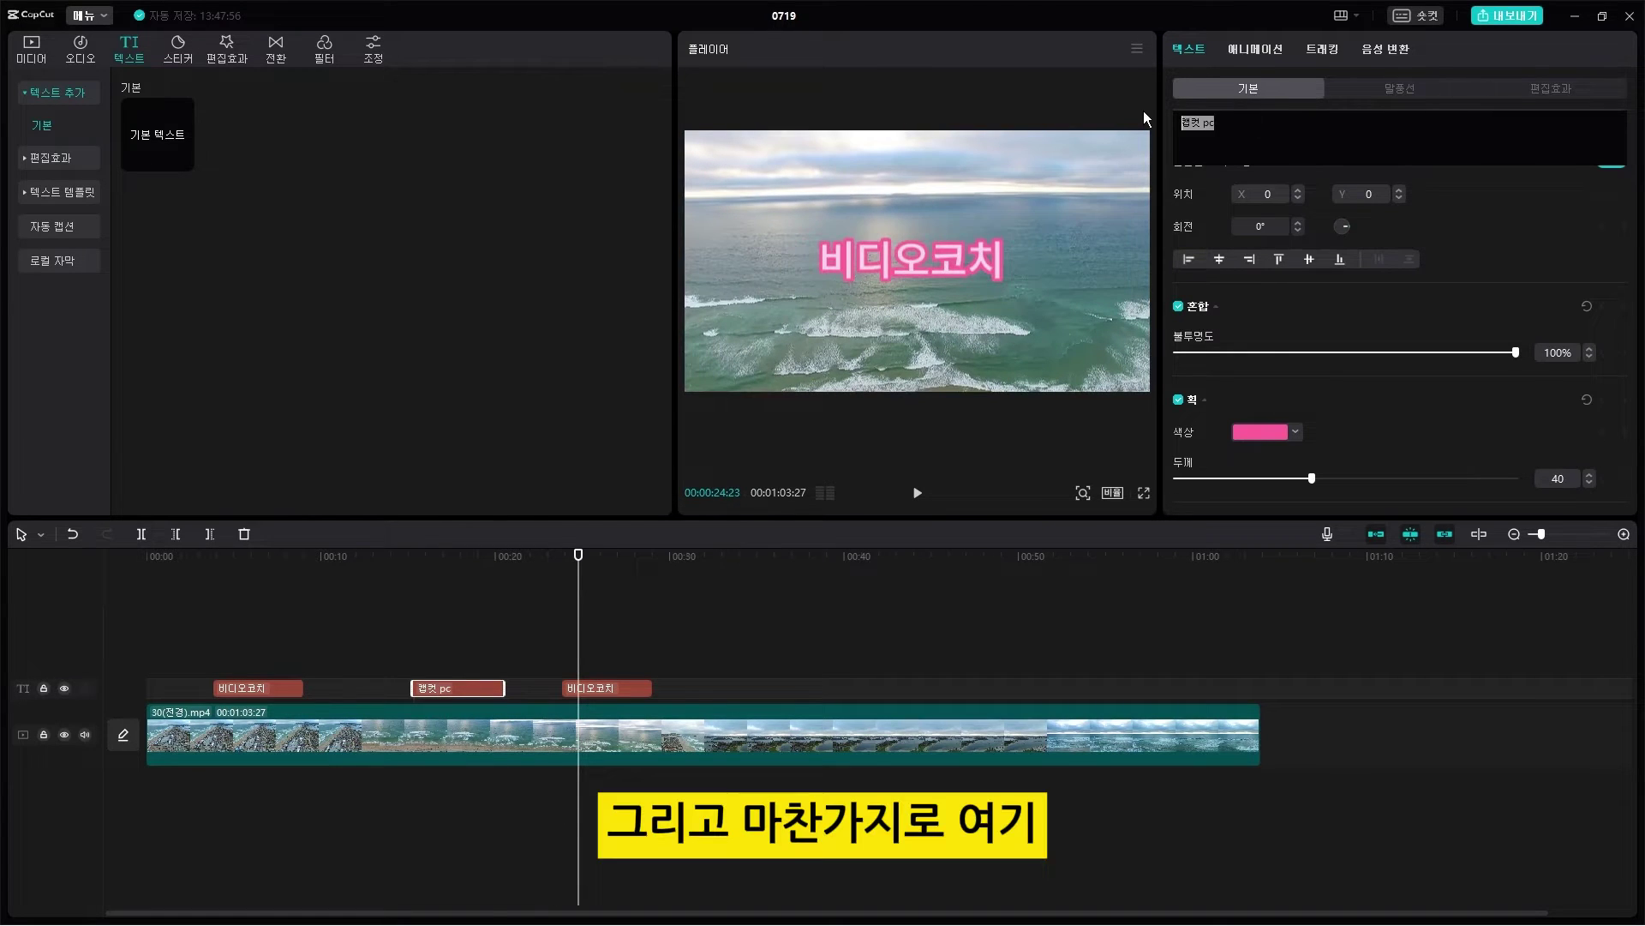
left_click(638, 691)
left_click_drag(1277, 117, 1129, 120)
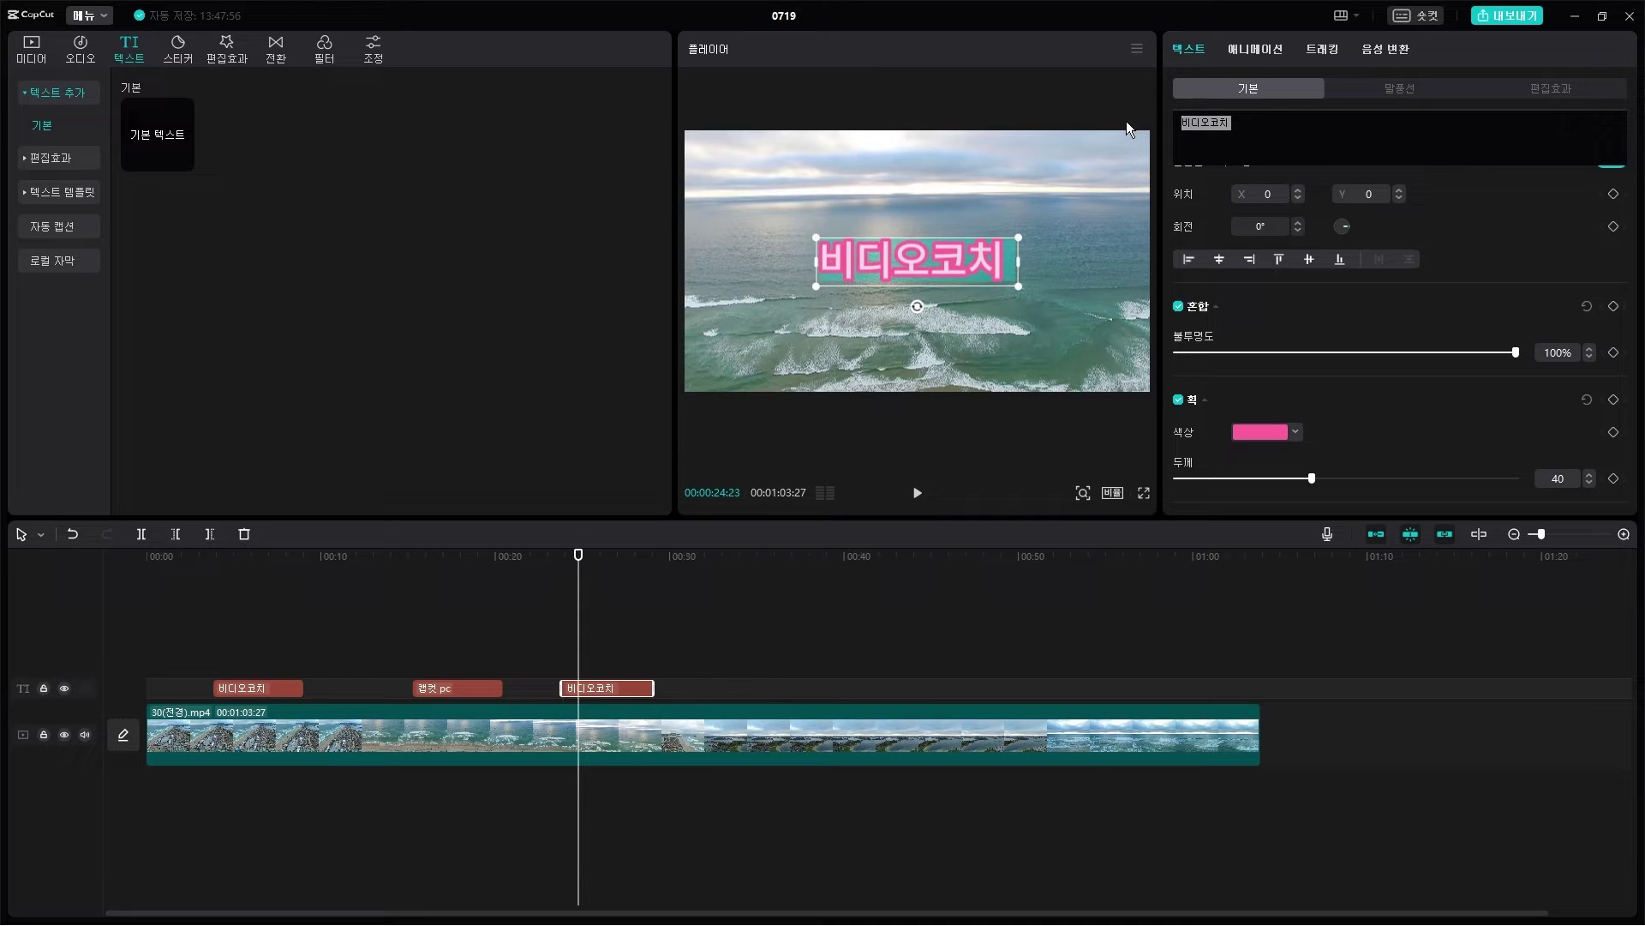
type("2003")
key("BackSpace")
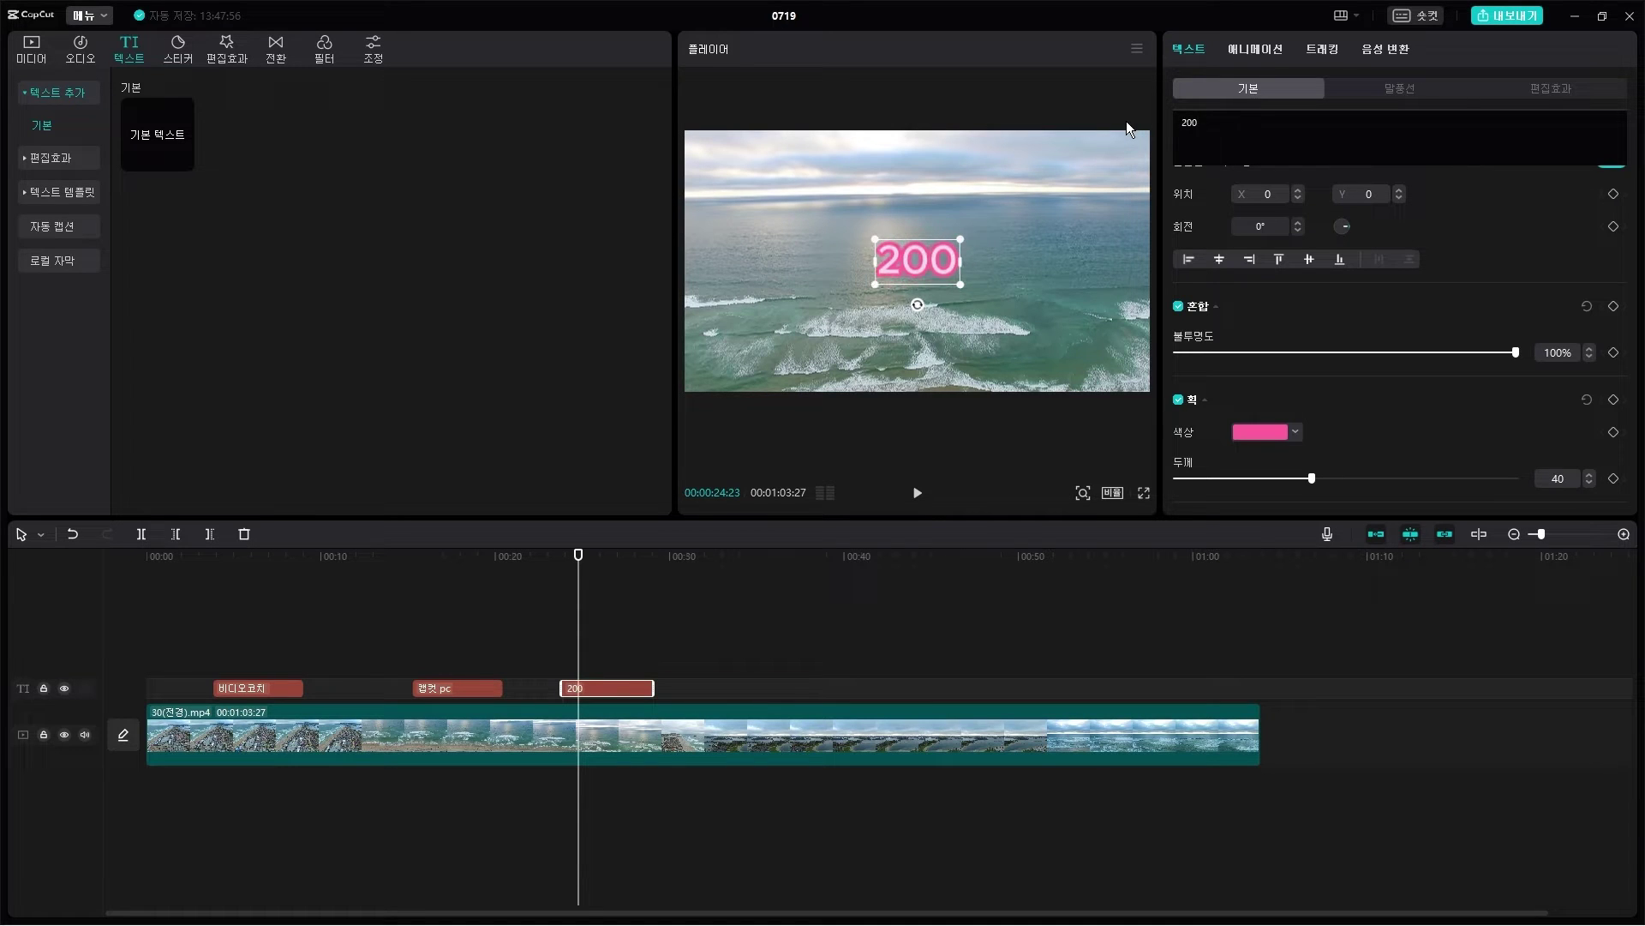
type("23su")
key("BackSpace")
key("BackSpace")
type("녀")
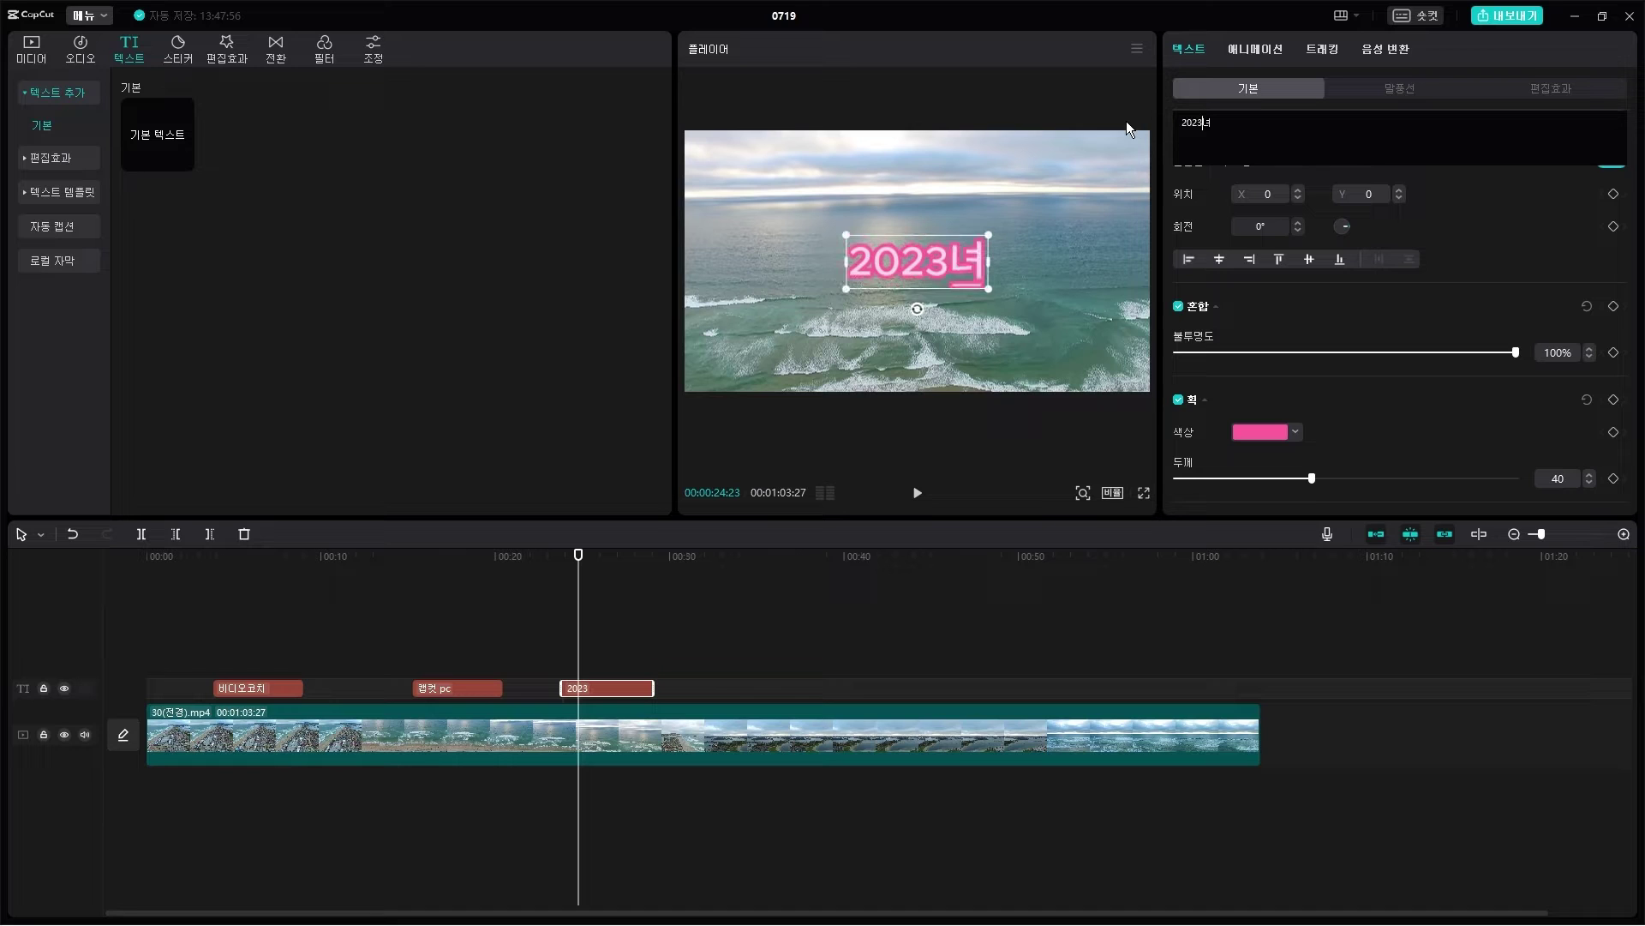
type("ㄴ")
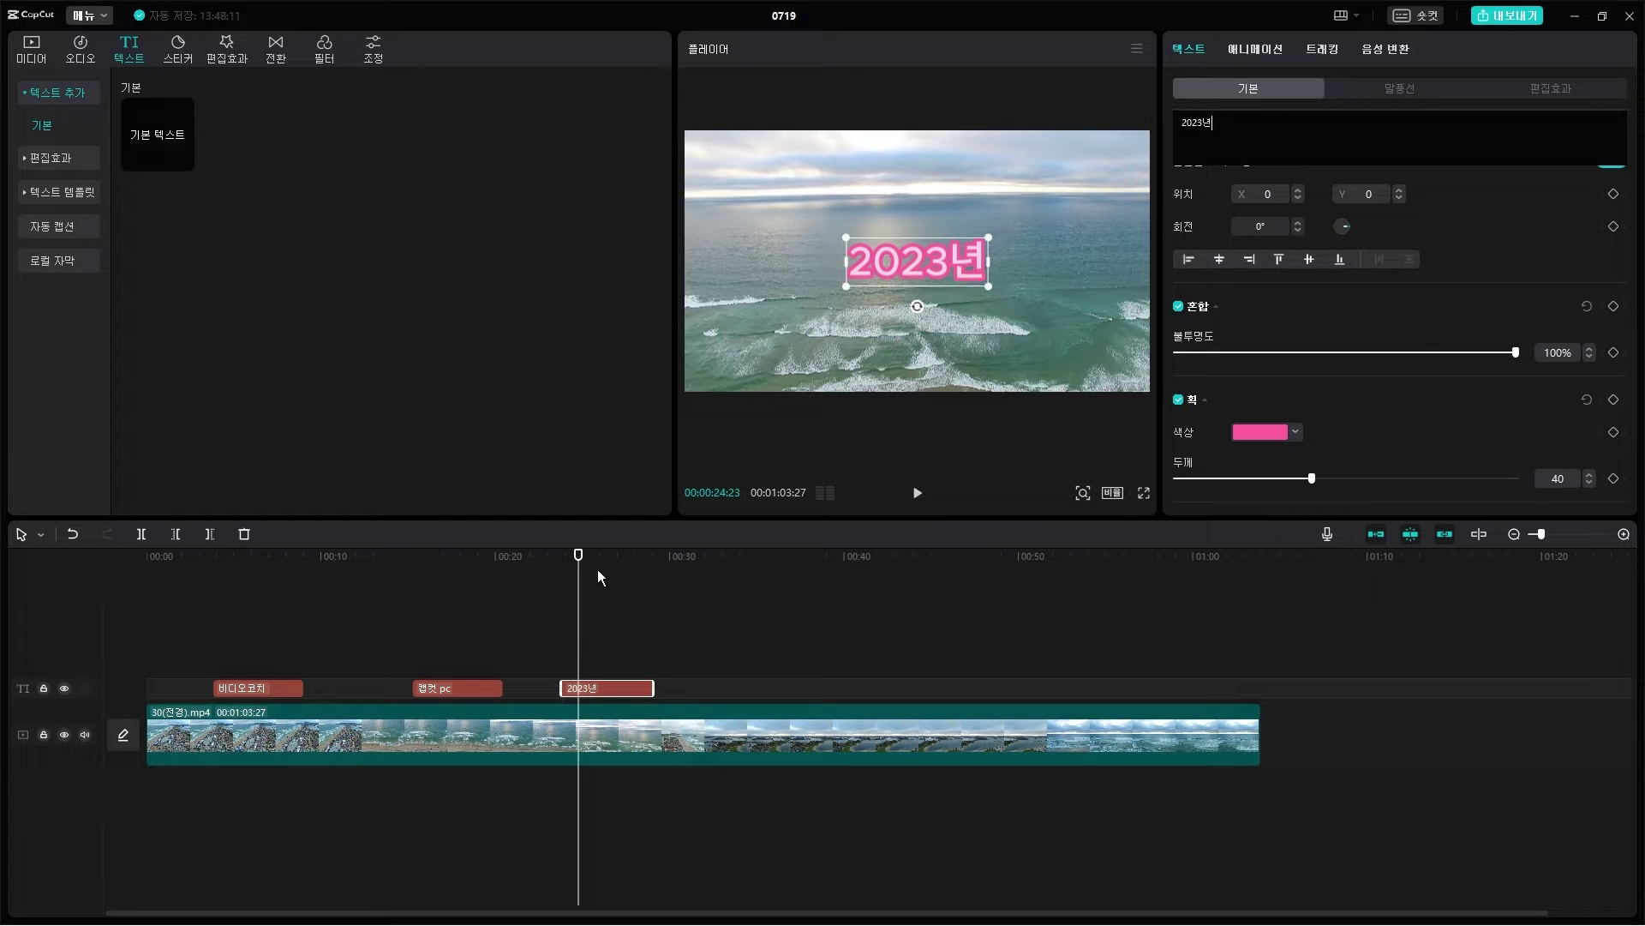
Step: Paste another copy of the title at about 33 seconds and change its text to "스타일"
left_click(627, 567)
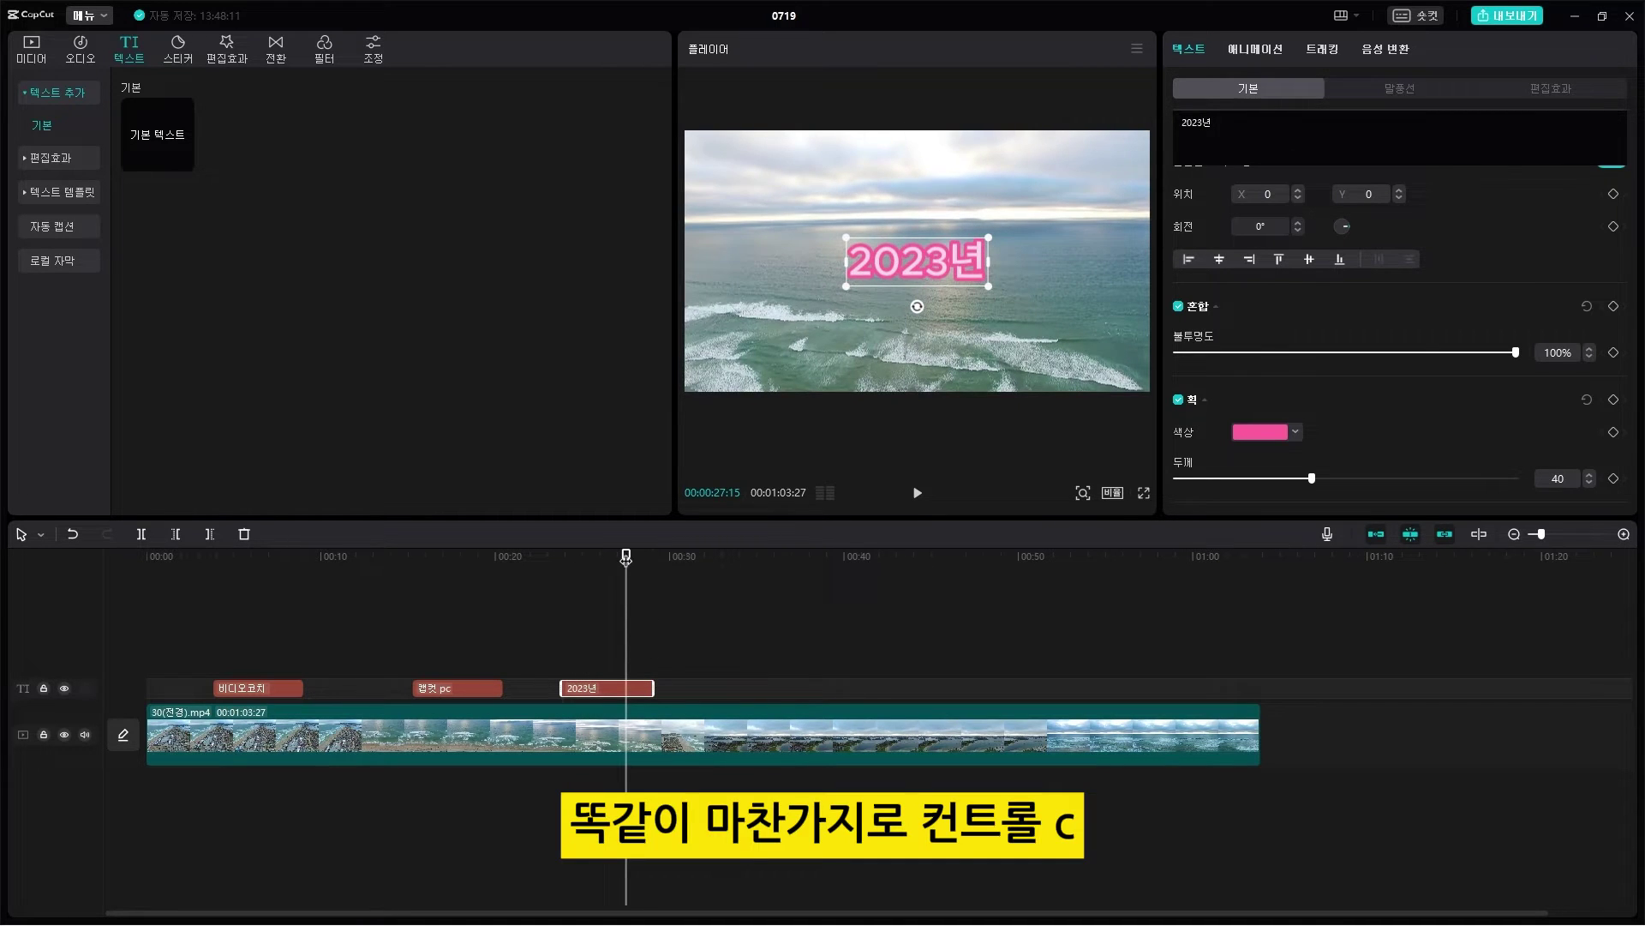
left_click_drag(627, 557, 733, 557)
key("ctrl+v")
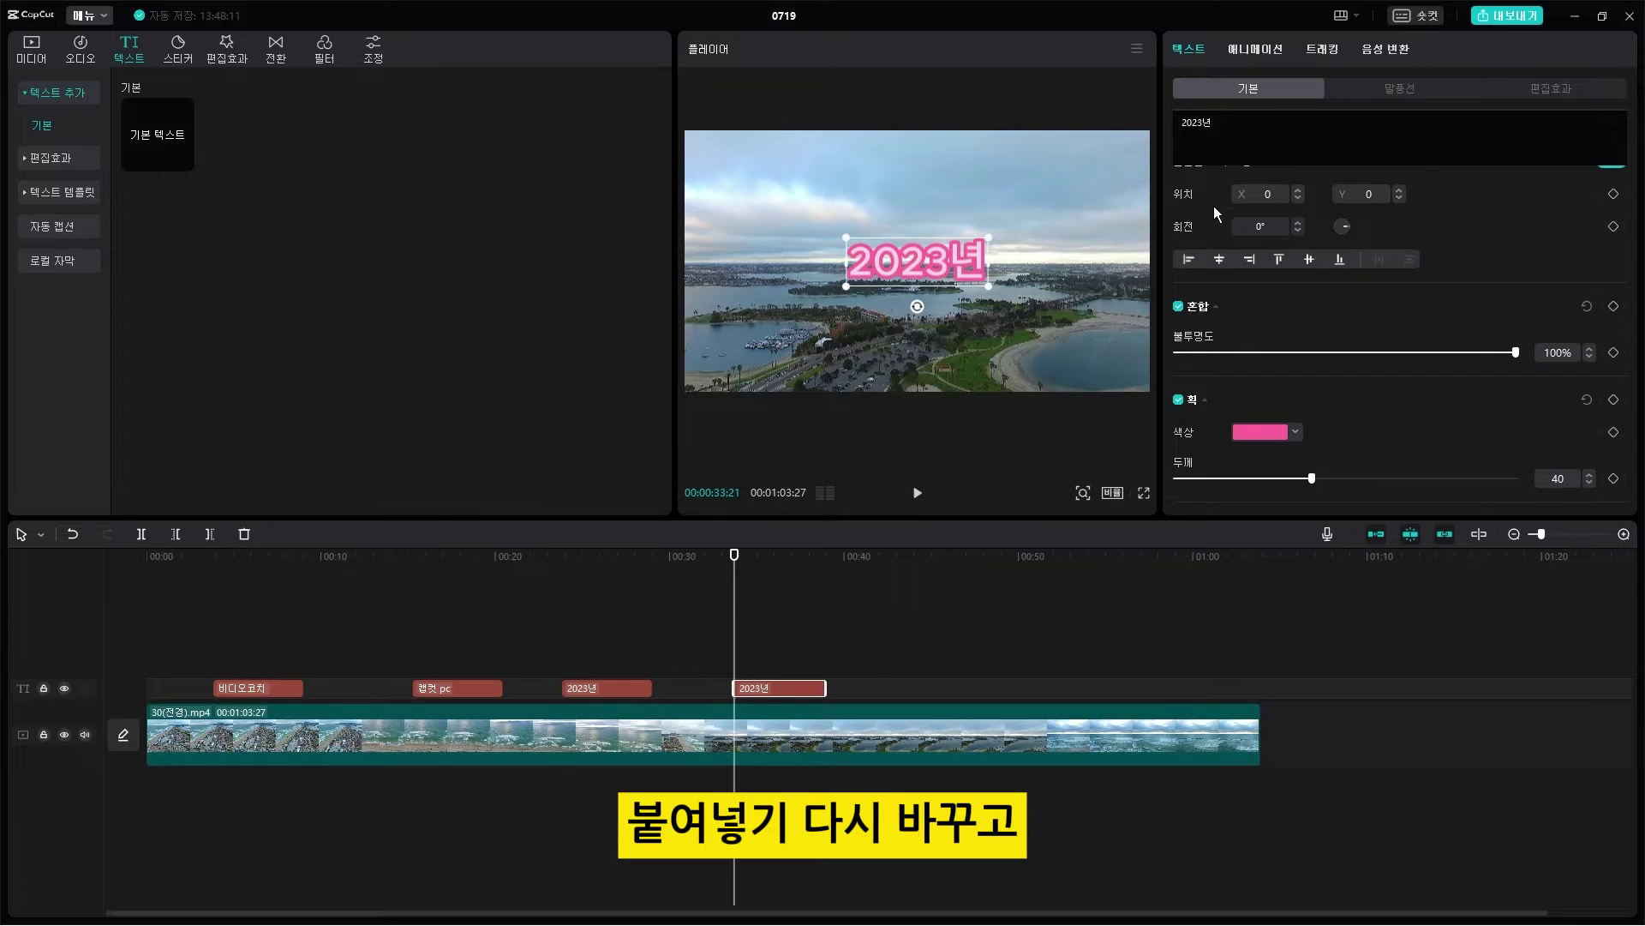
left_click_drag(1219, 124, 1153, 133)
type("스타일")
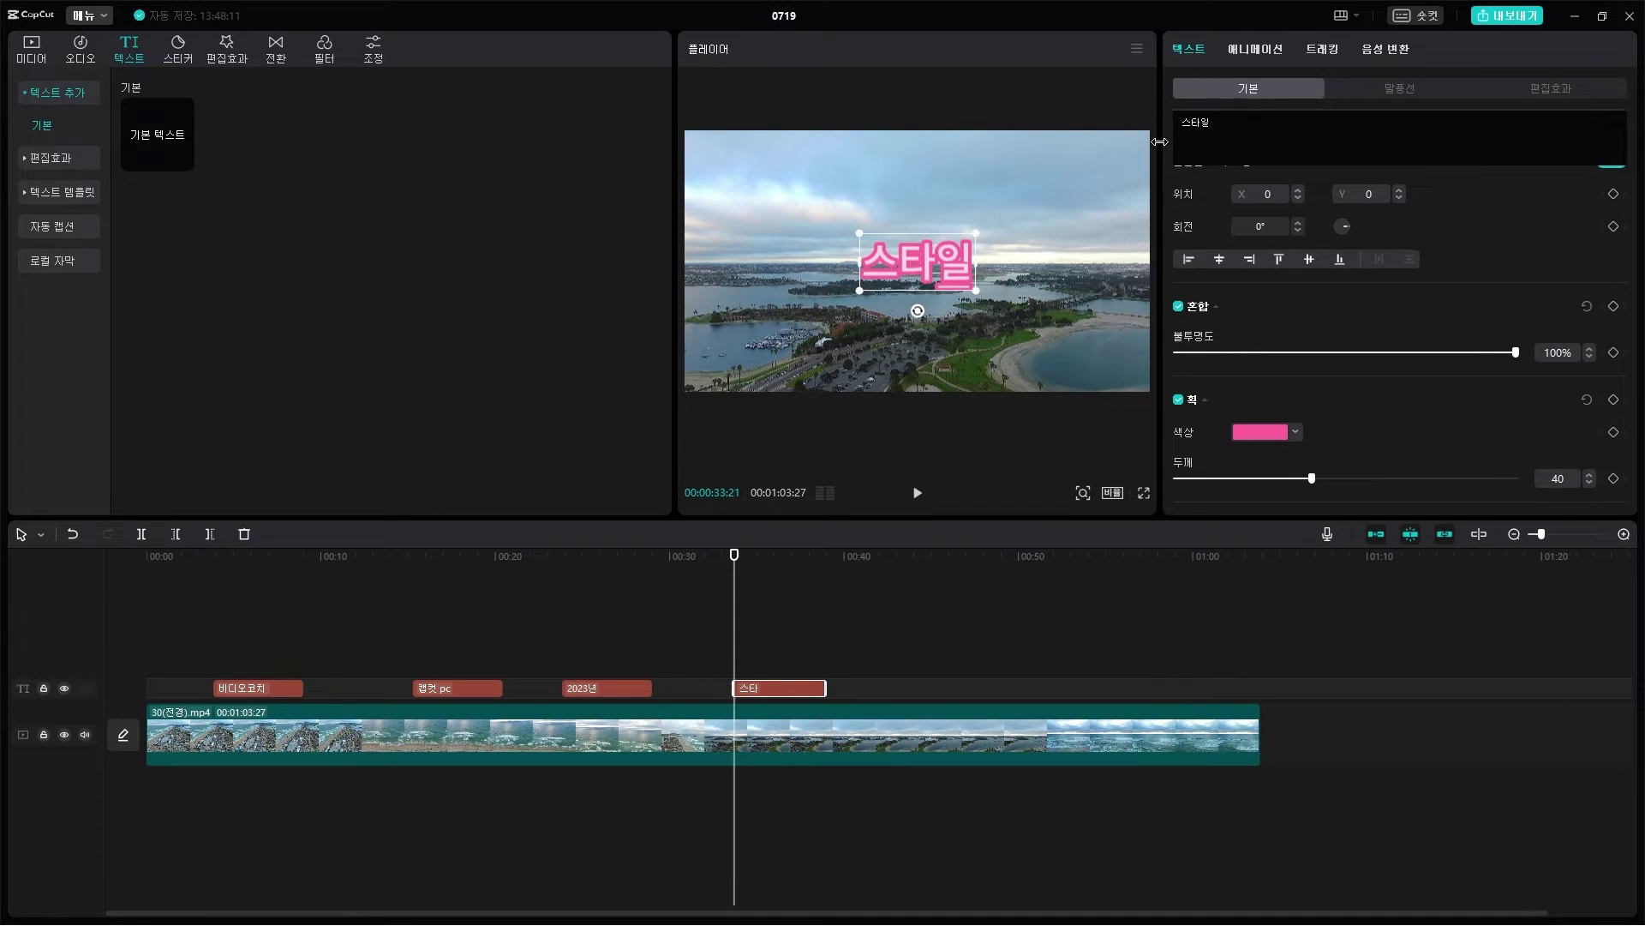
left_click_drag(735, 556, 914, 591)
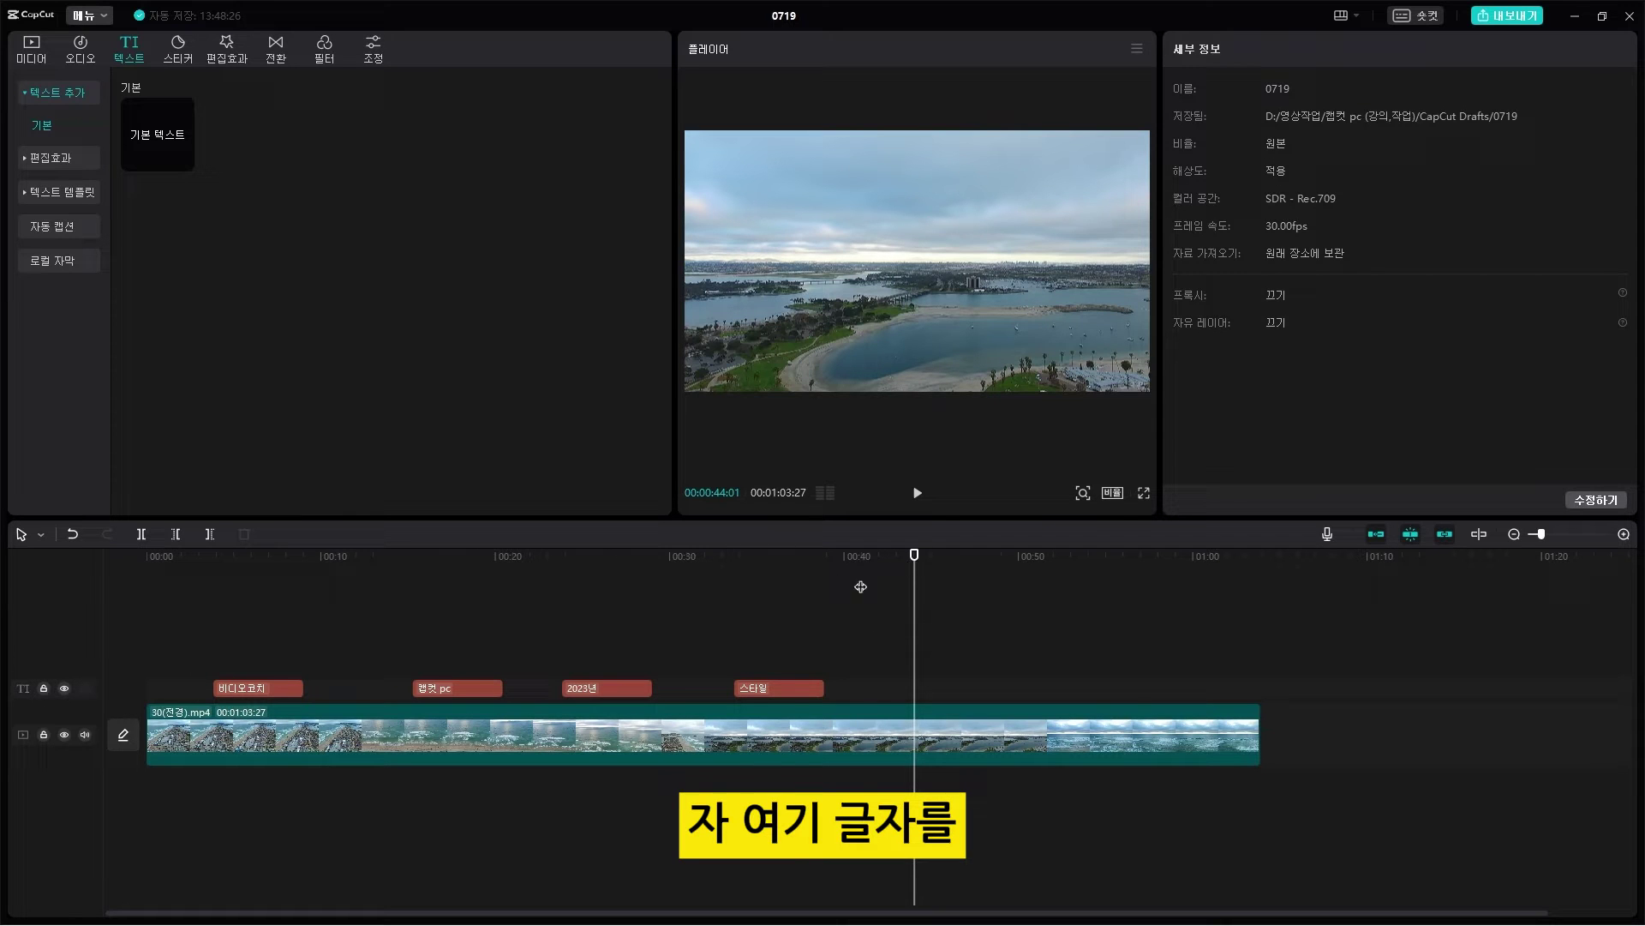
Step: Select all four titles together, set their font size to 33, and check the 스타일 title
left_click_drag(861, 586, 232, 671)
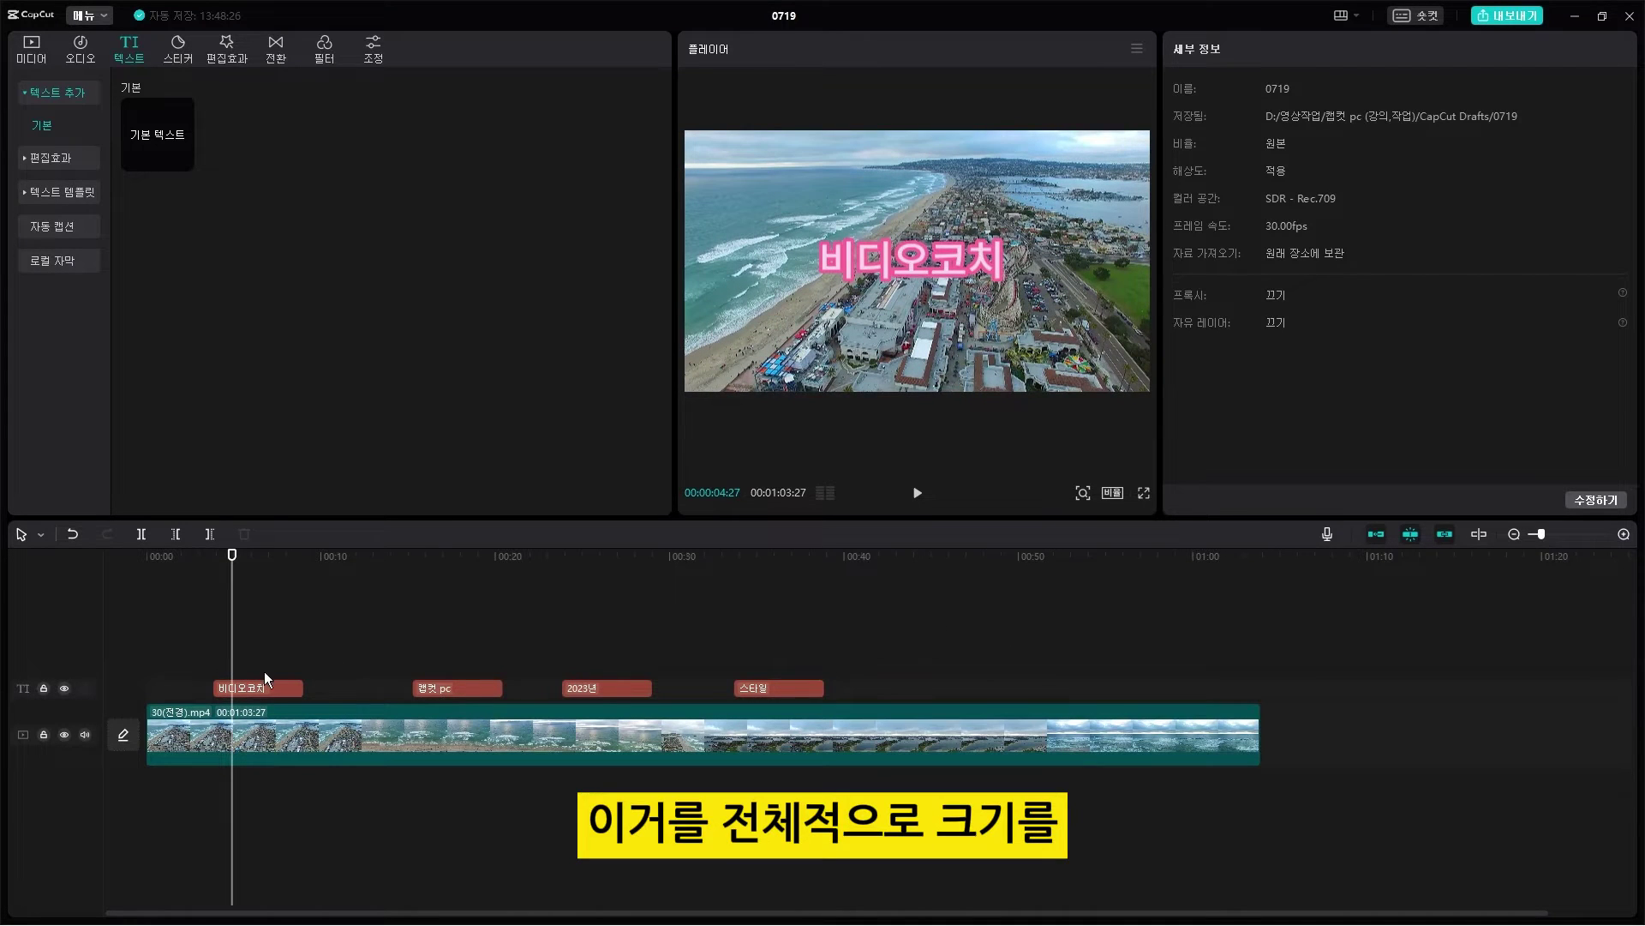
left_click(266, 688)
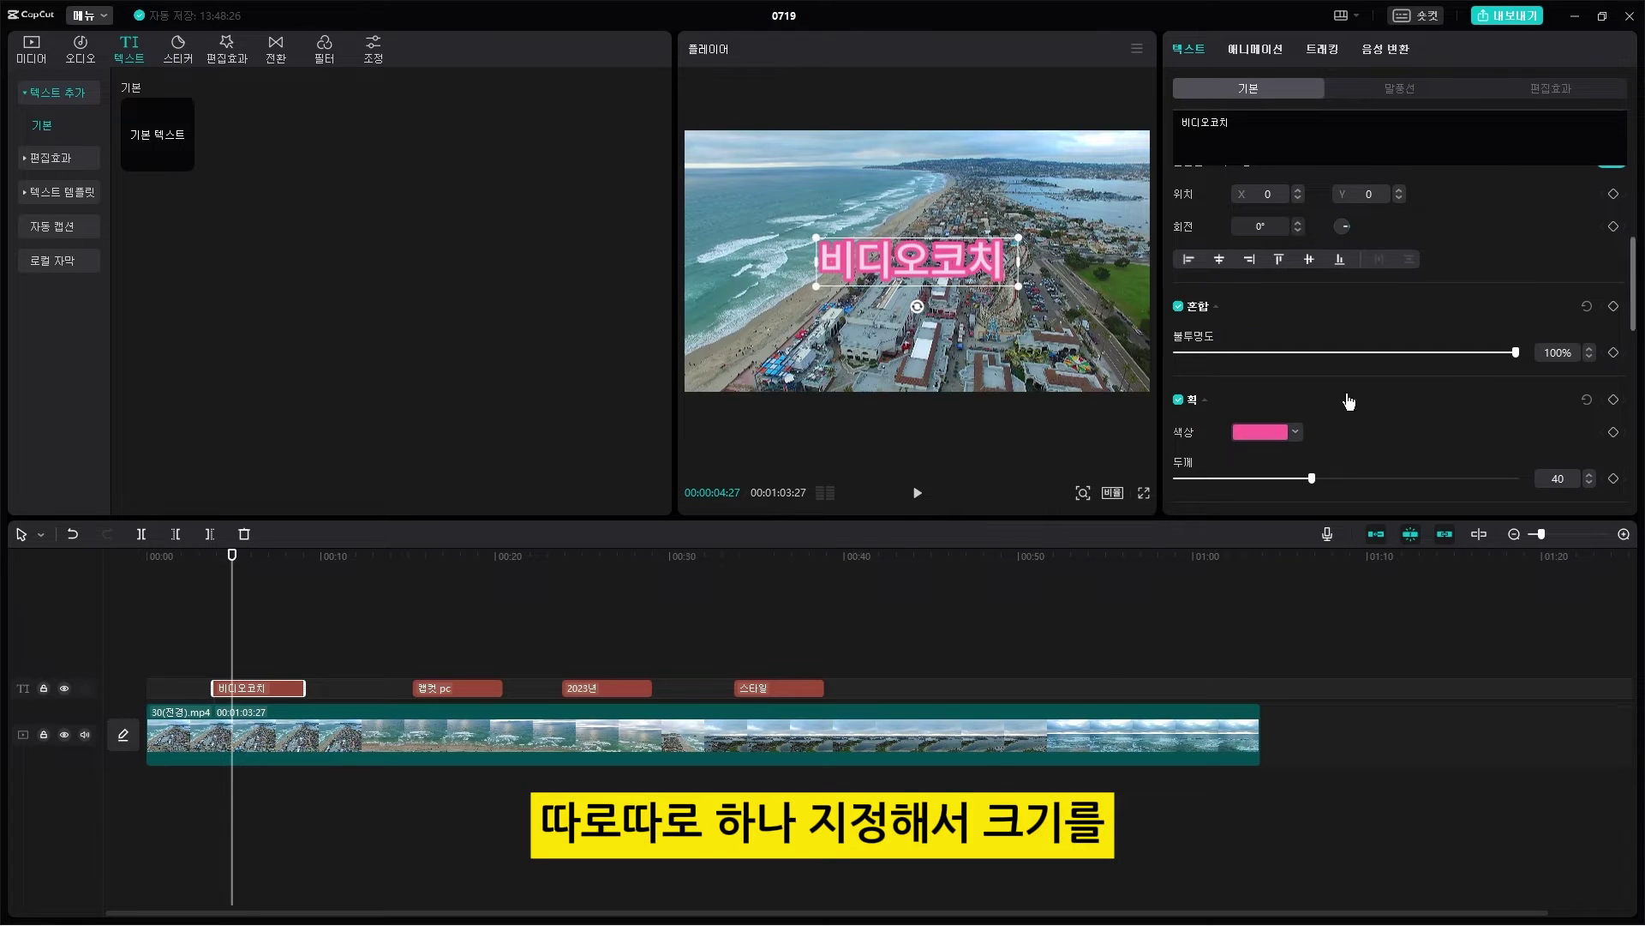
left_click_drag(943, 624, 246, 698)
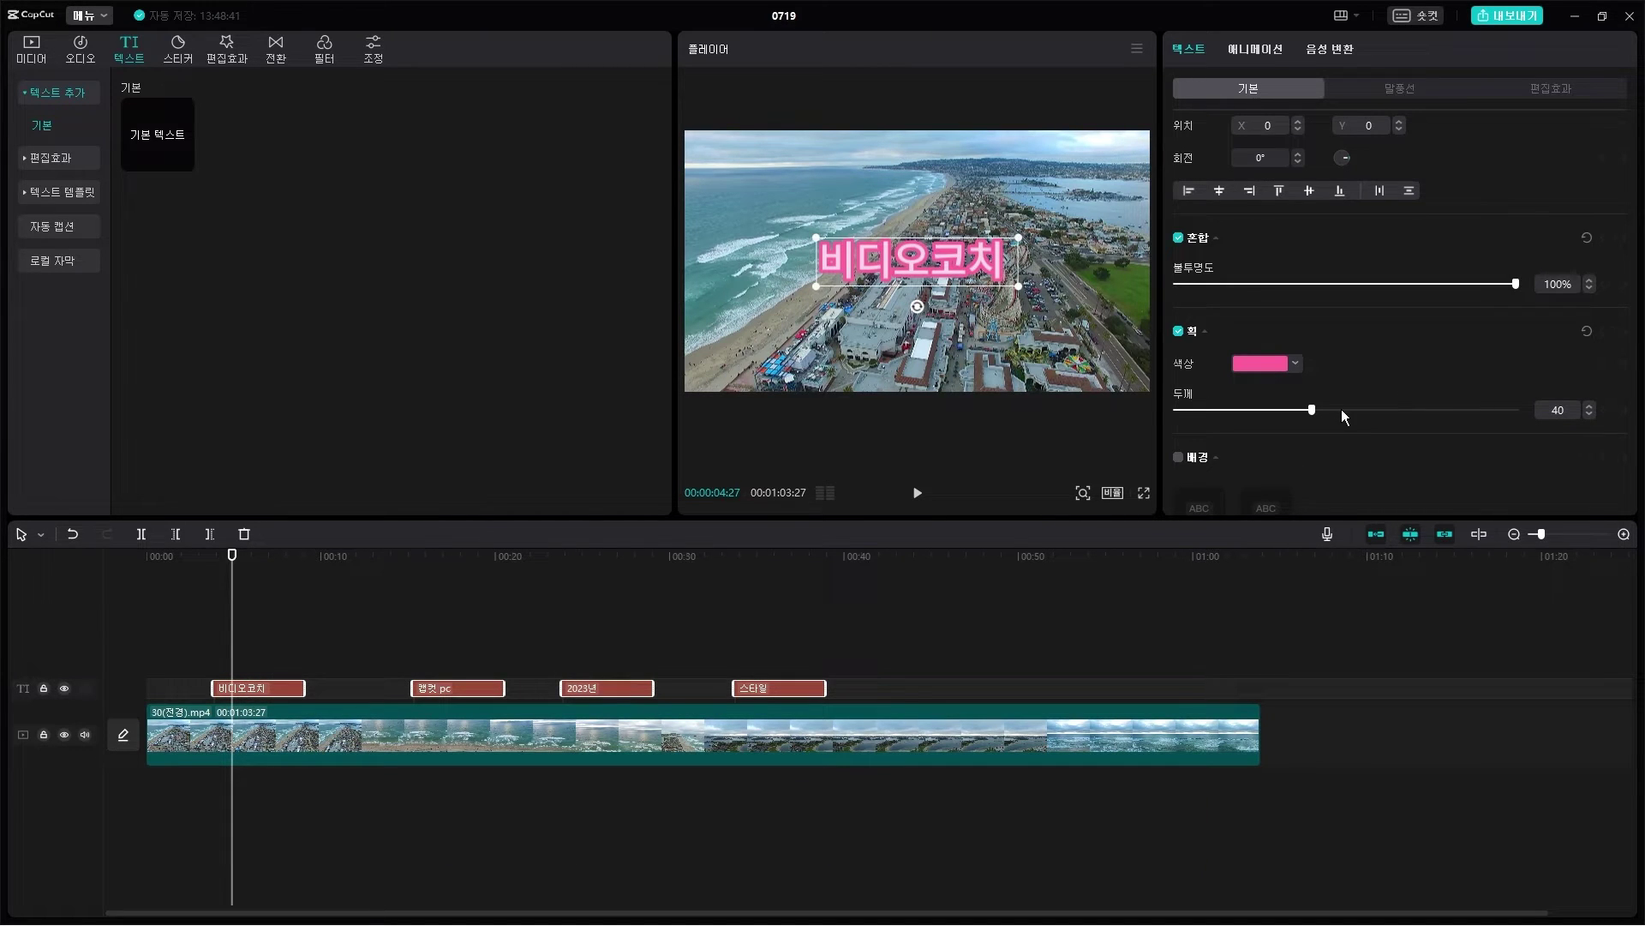
scroll(1382, 398, "up", 8)
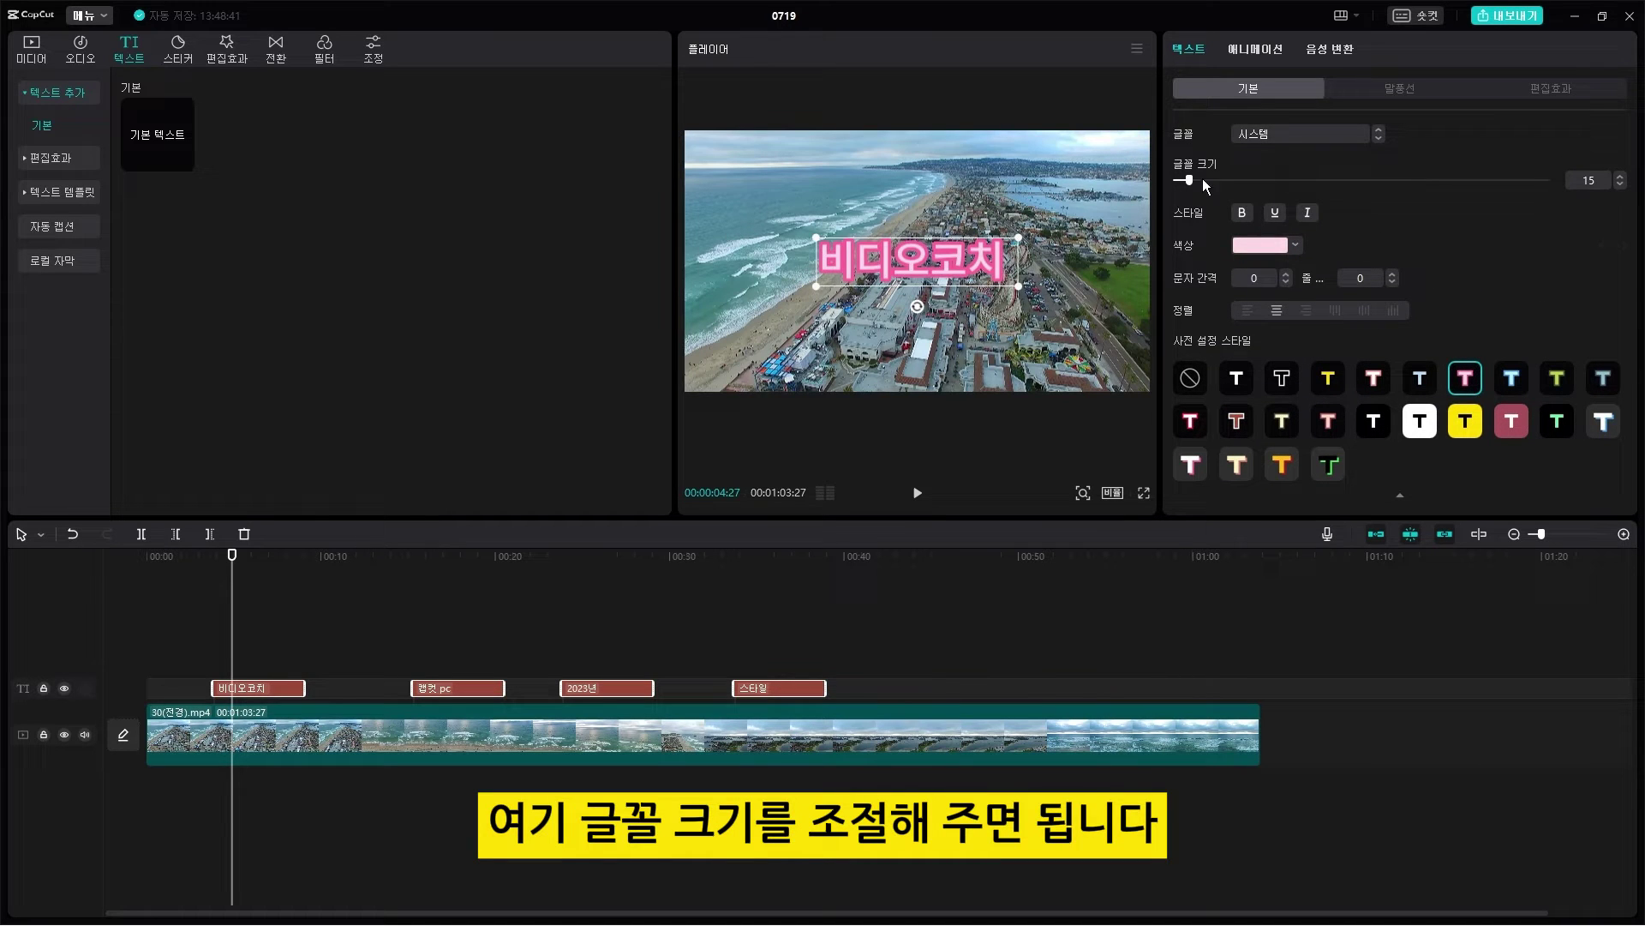
left_click_drag(1191, 178, 1214, 182)
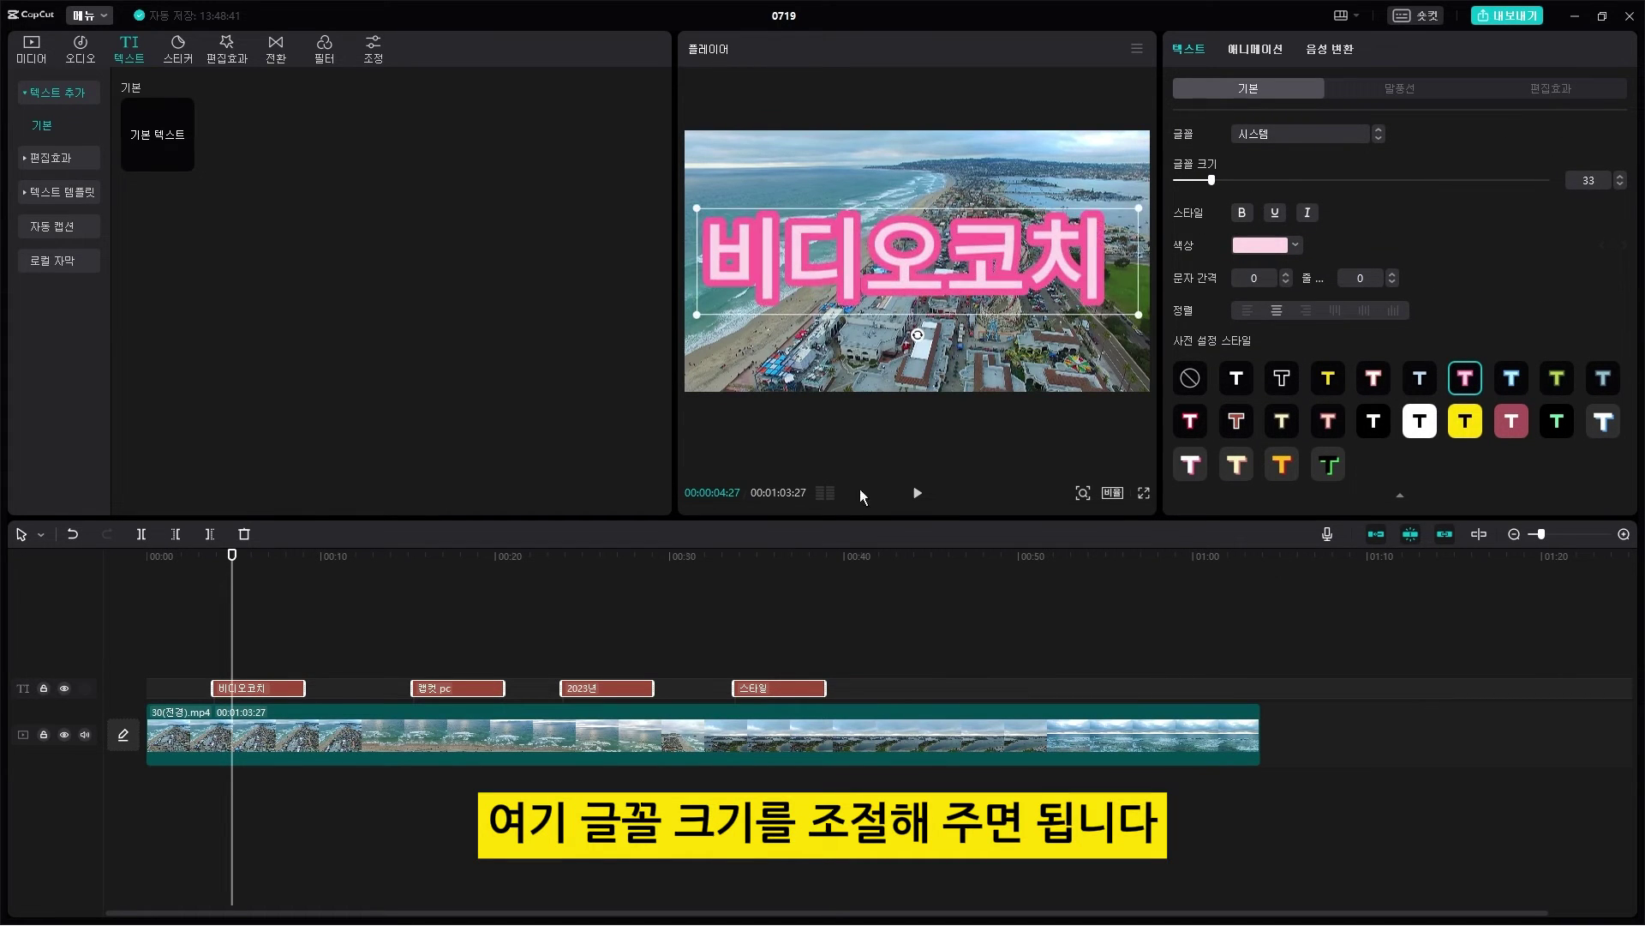
left_click_drag(230, 559, 774, 572)
key("space")
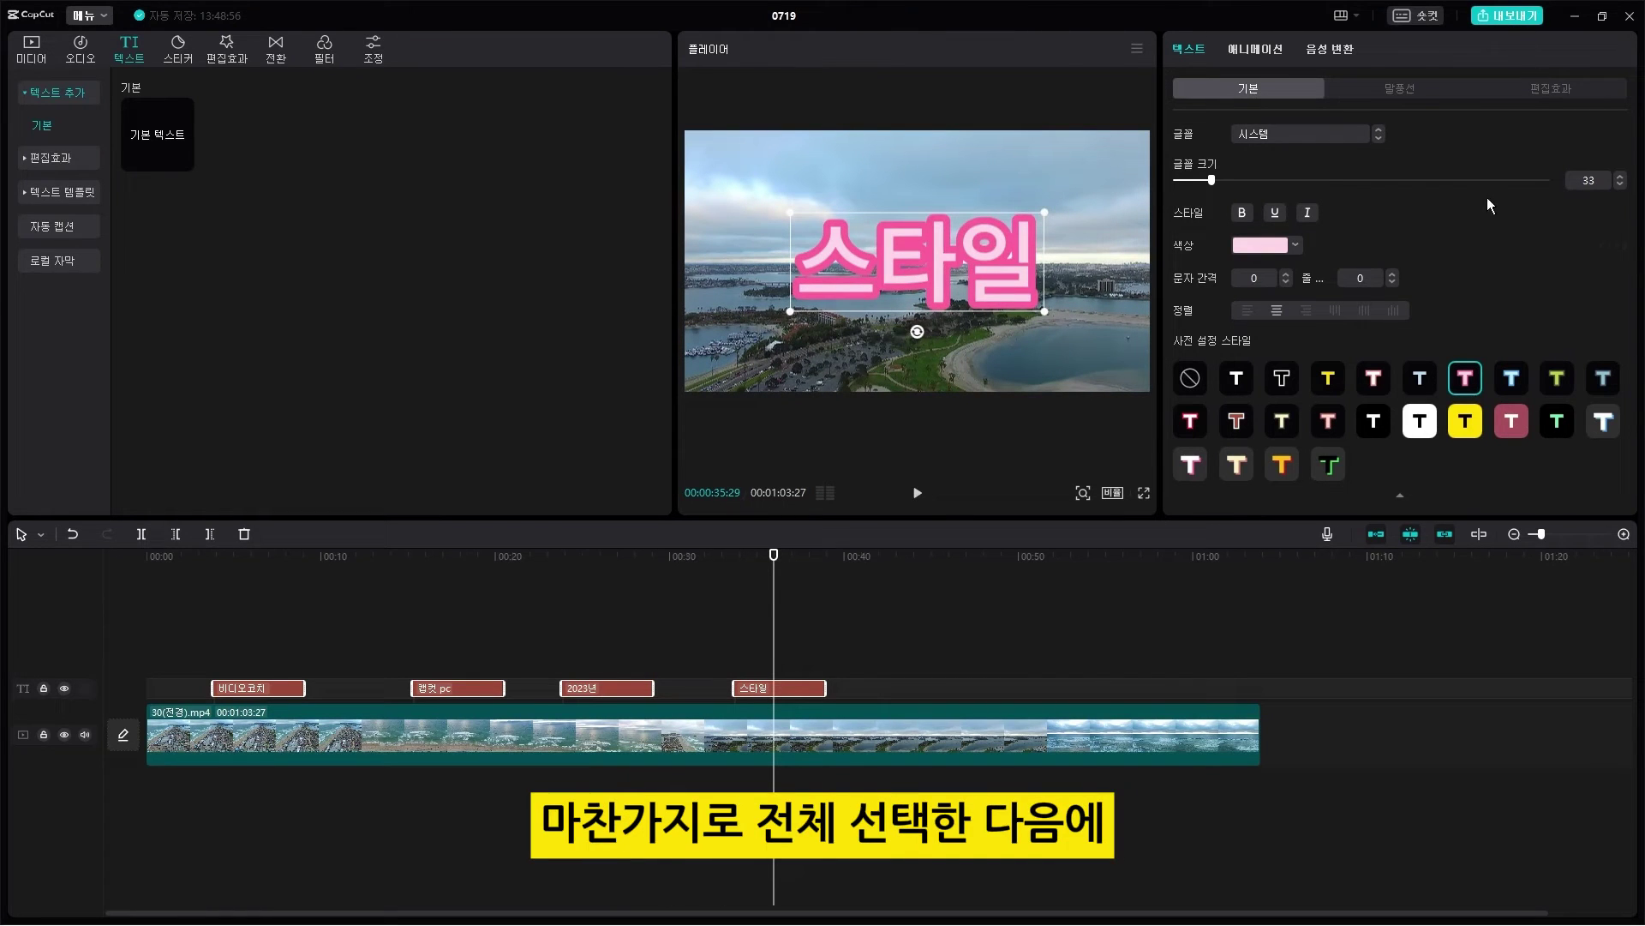
Step: Set the character spacing of all four selected titles to 8 and check the 비디오코치 title
left_click(1286, 273)
left_click(1286, 274)
left_click(1286, 274)
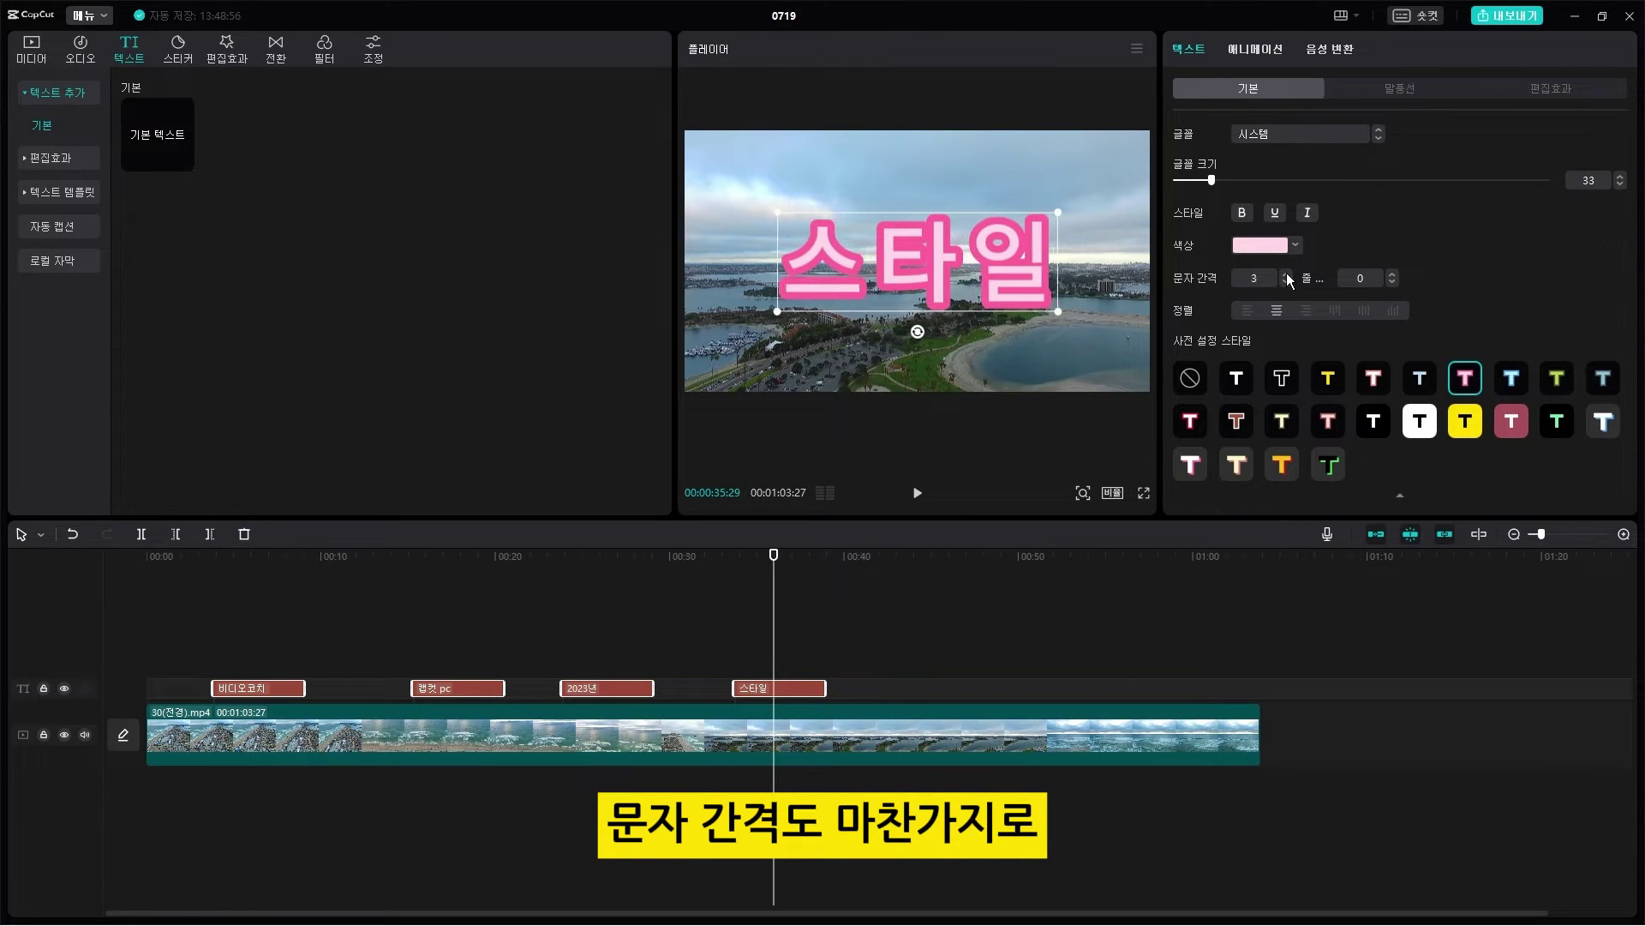
left_click(1286, 273)
left_click(1286, 274)
left_click(1286, 274)
left_click(1287, 274)
left_click(1287, 273)
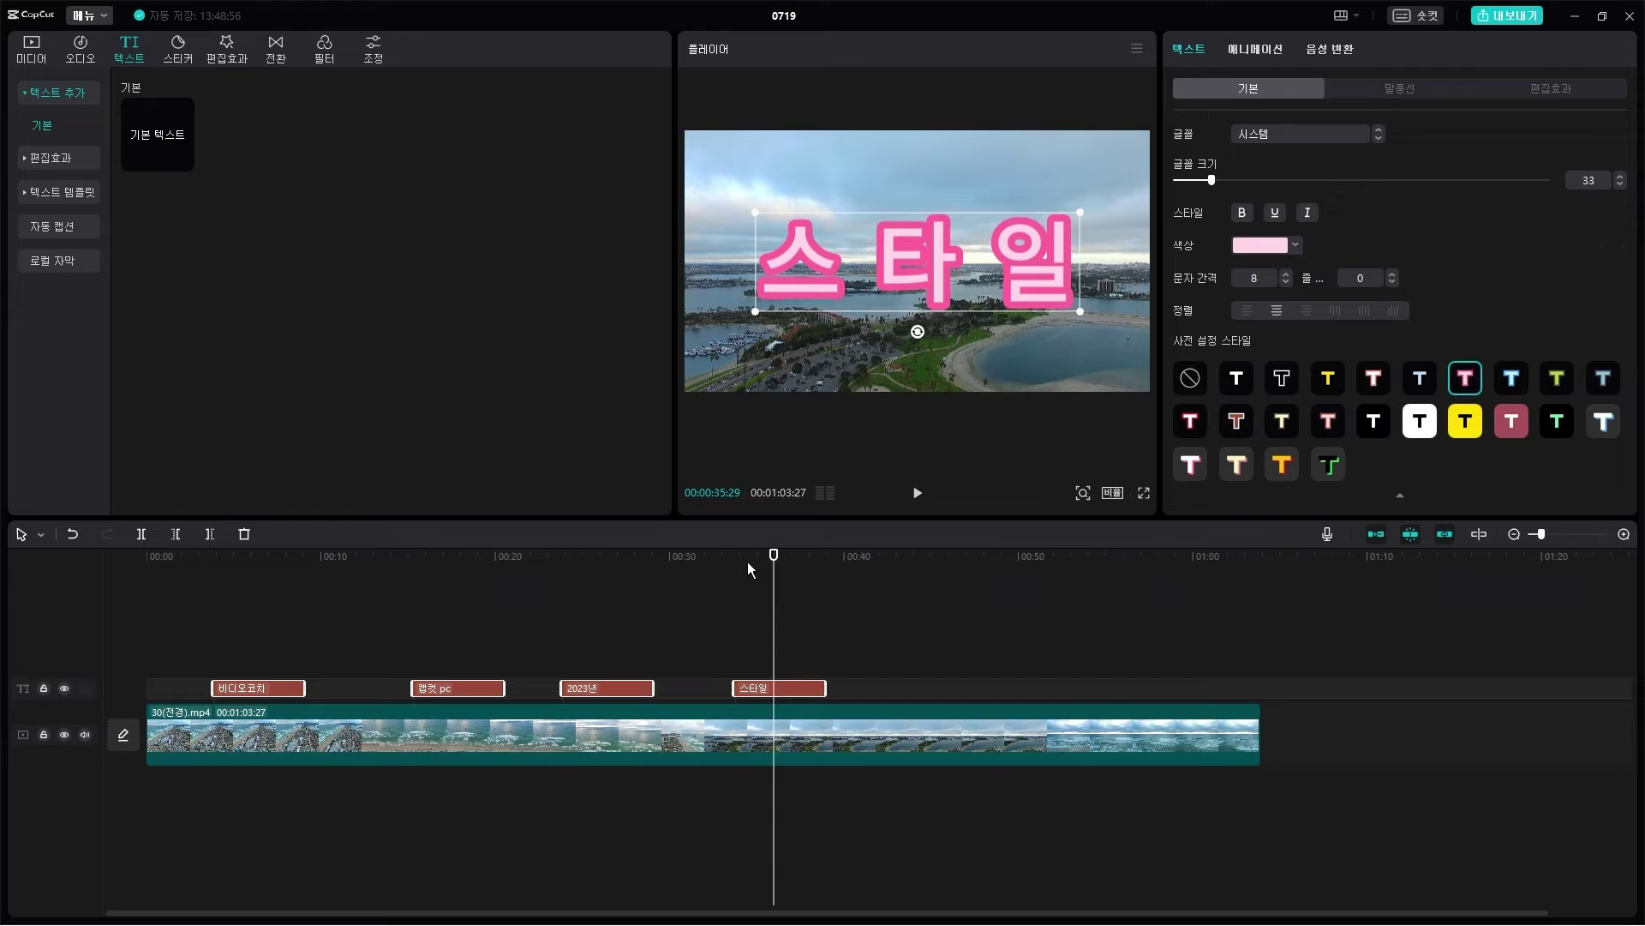
left_click_drag(774, 570, 268, 628)
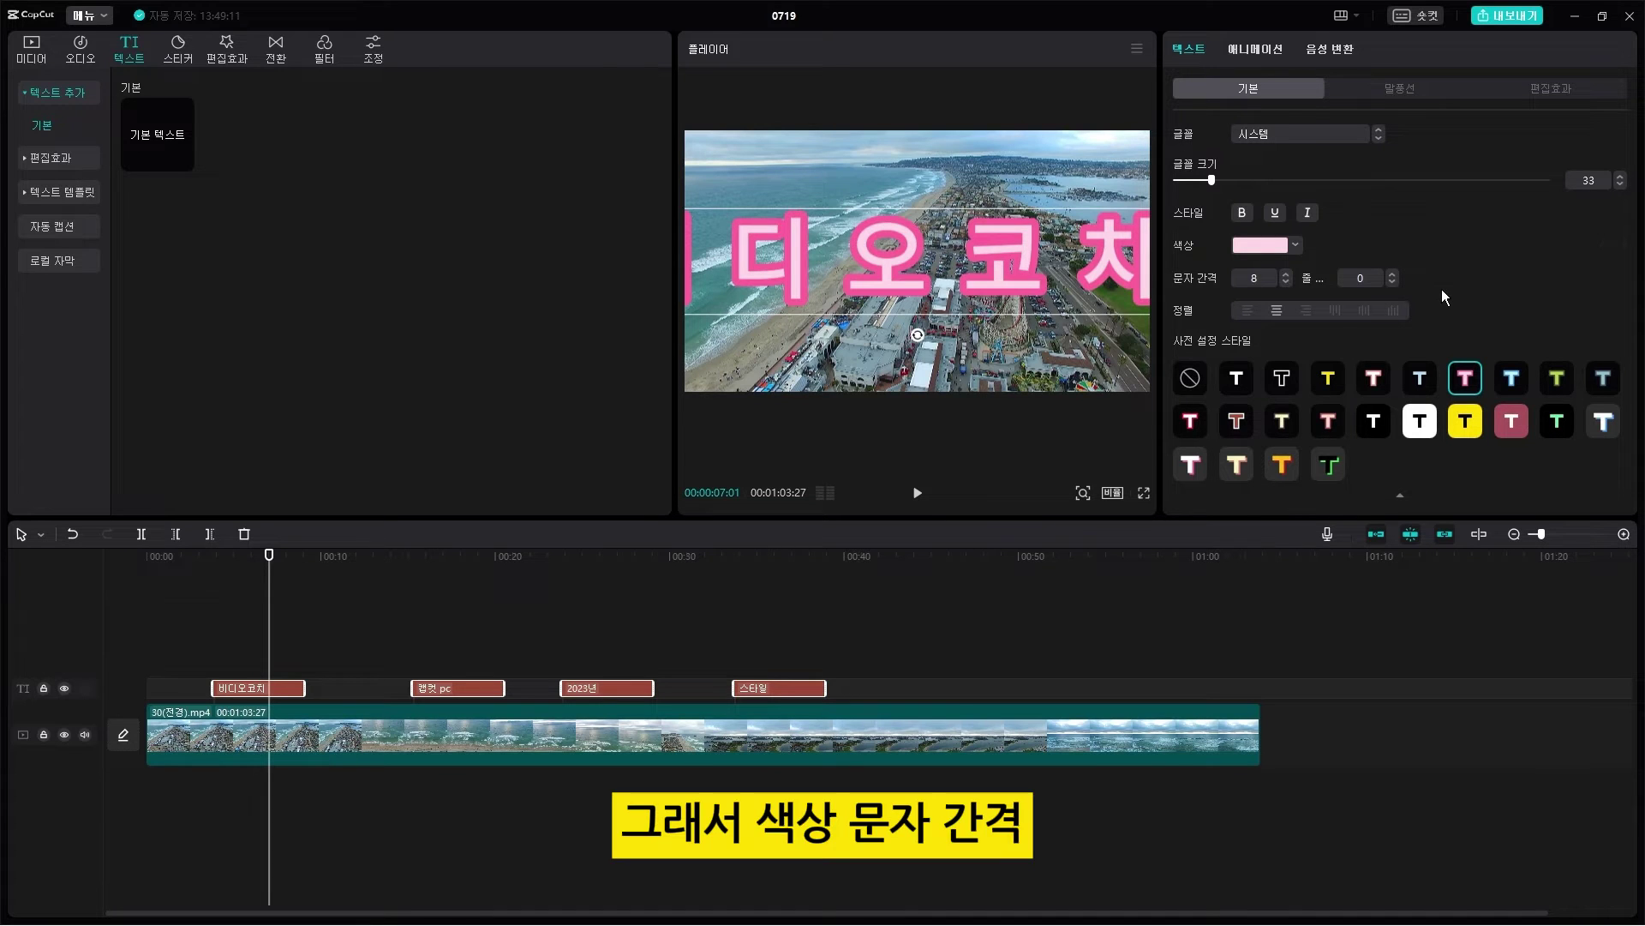
Step: Rotate all four selected titles to 11° and check the 2023년 title
scroll(1542, 309, "down", 3)
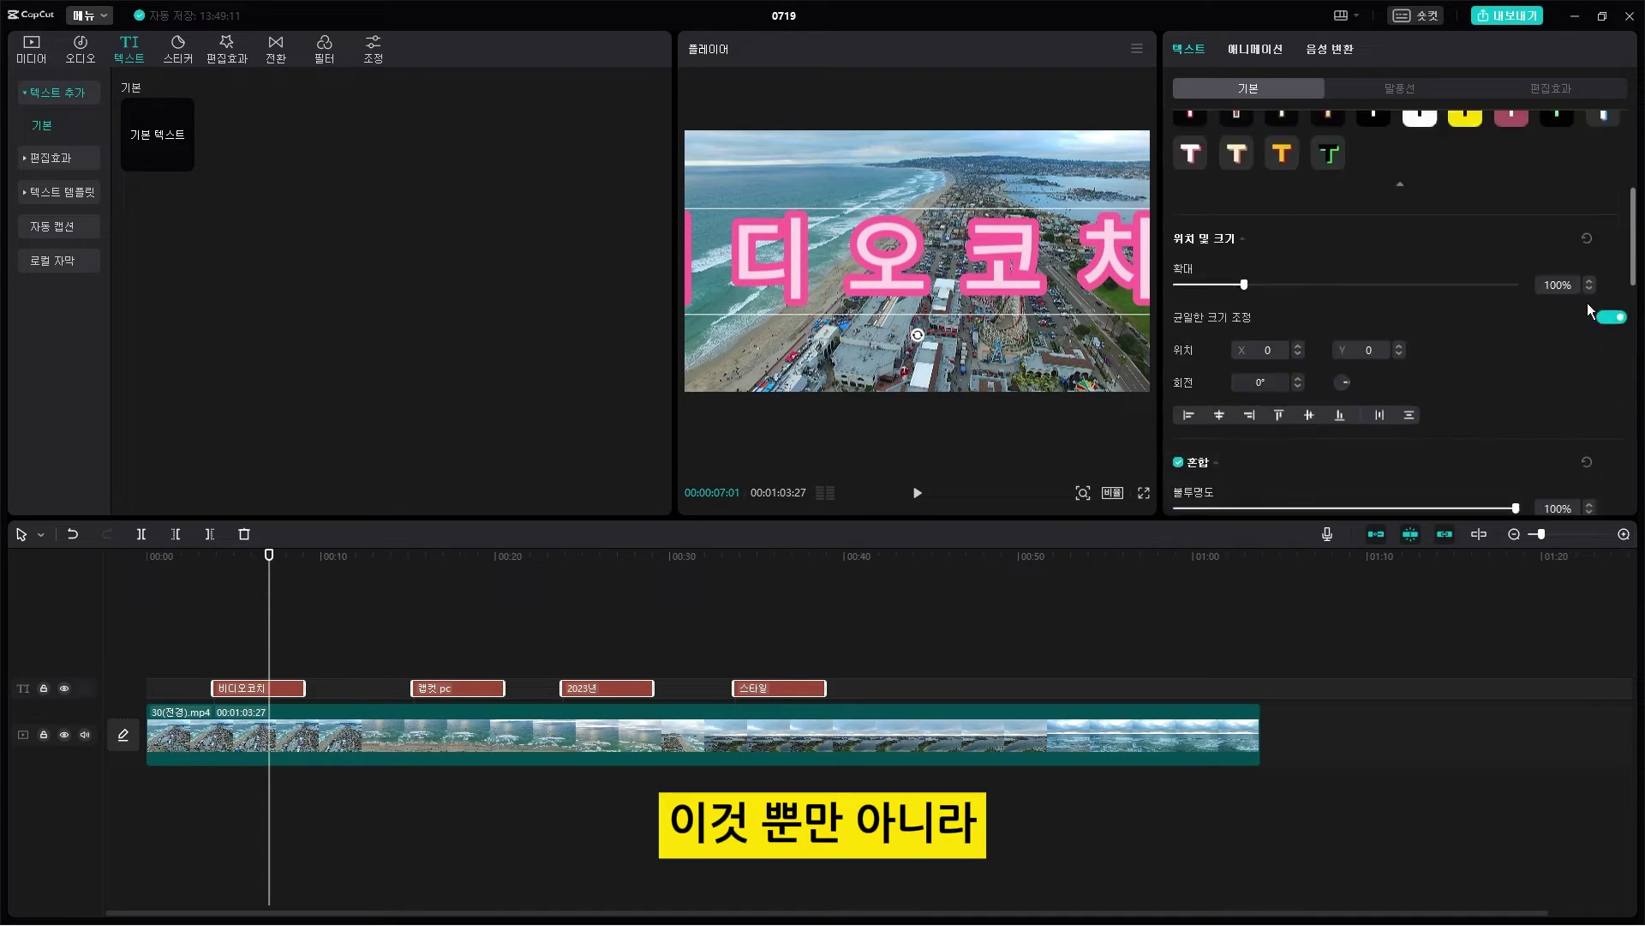
scroll(1542, 283, "down", 2)
scroll(1509, 274, "up", 3)
scroll(1585, 257, "down", 4)
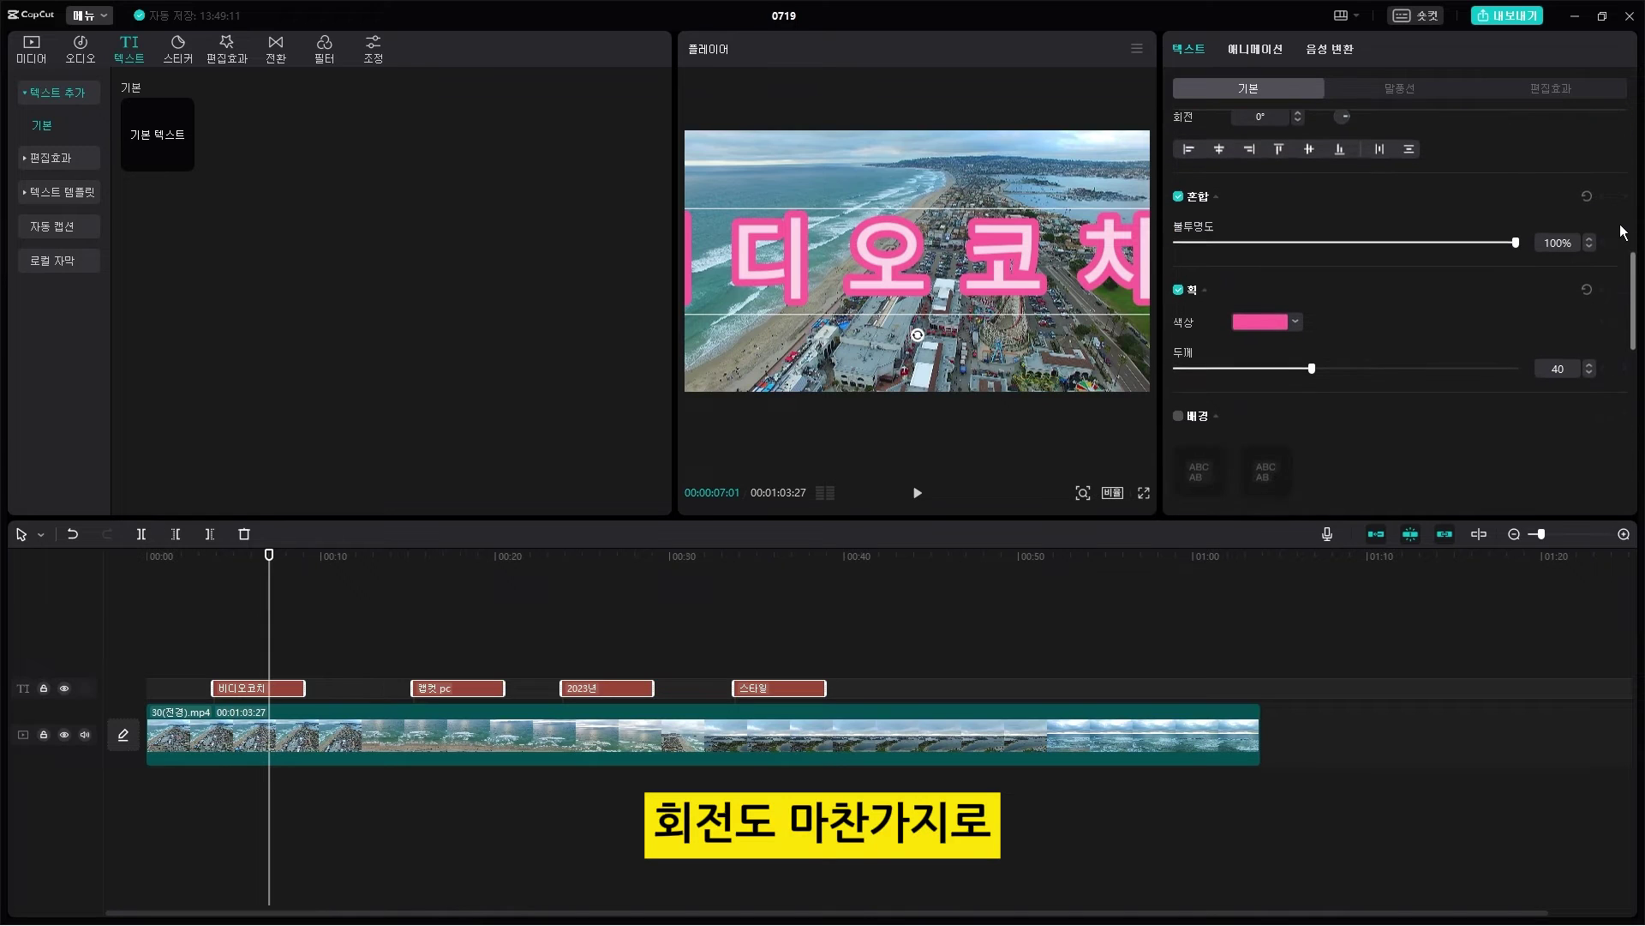
scroll(1622, 231, "down", 1)
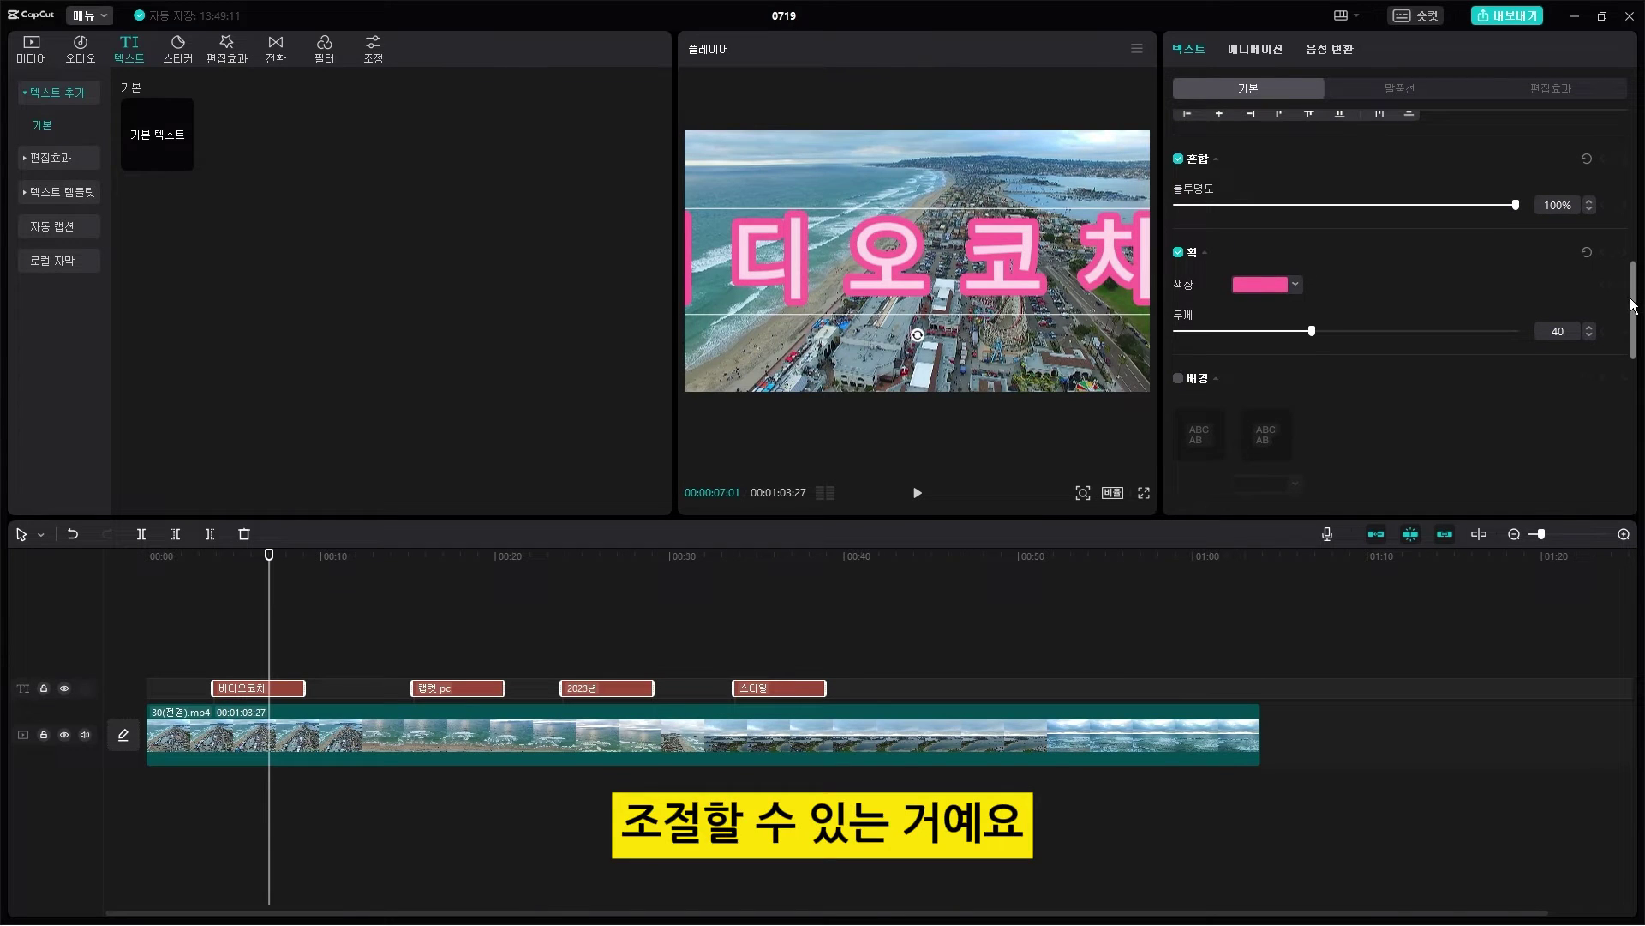
scroll(1633, 304, "up", 2)
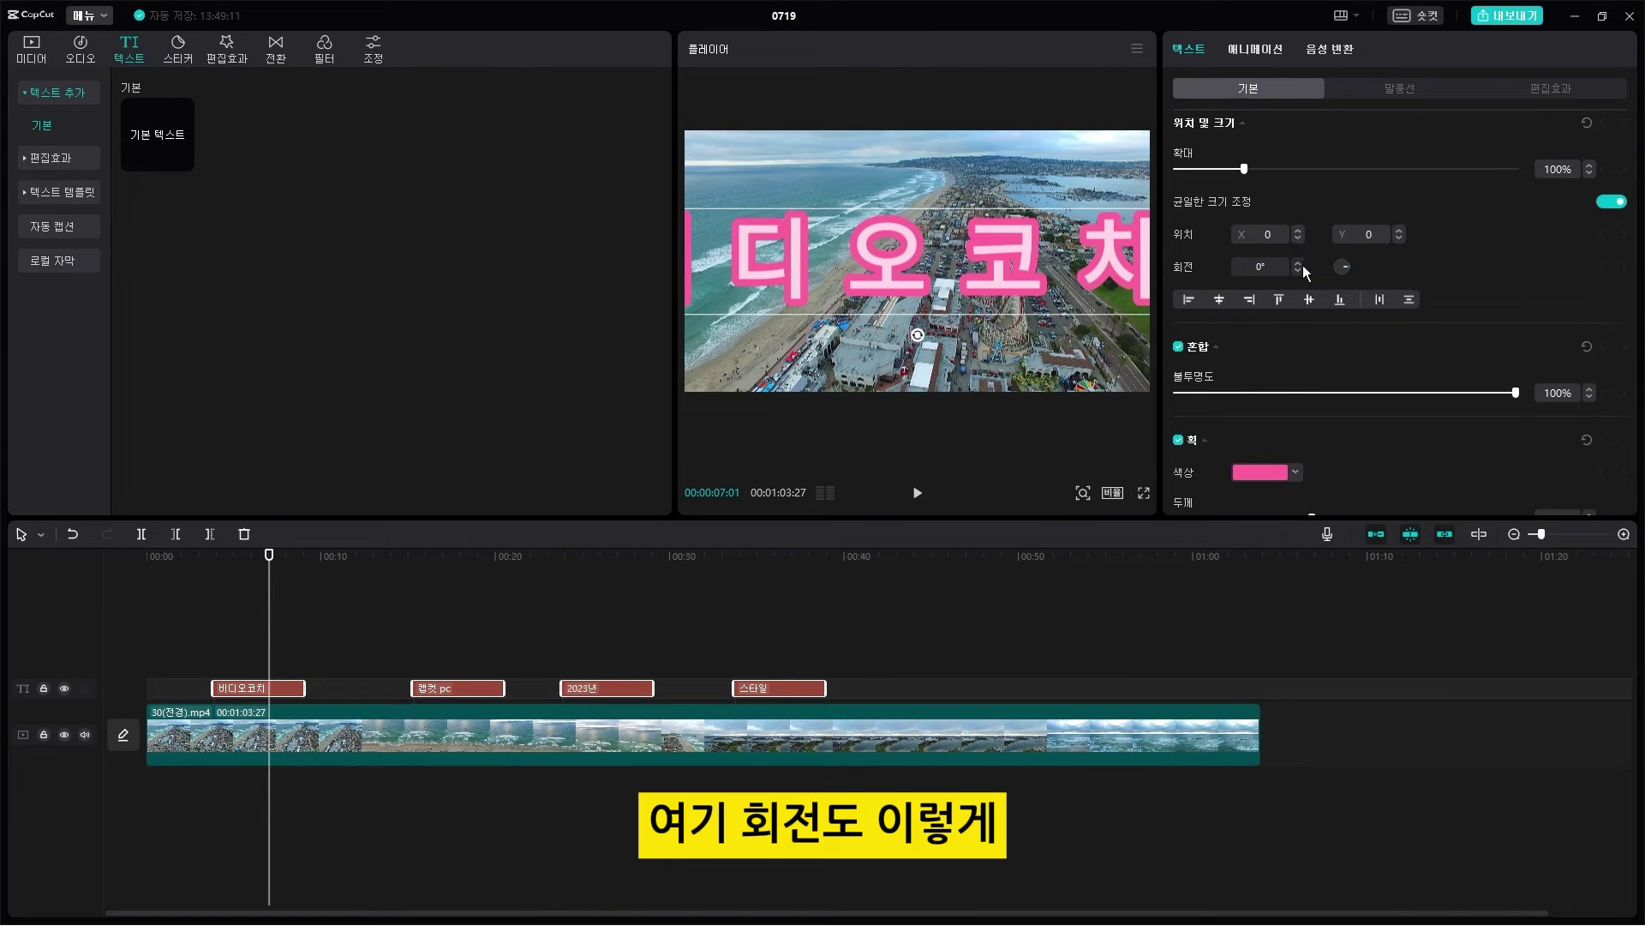
left_click_drag(1297, 262, 1292, 268)
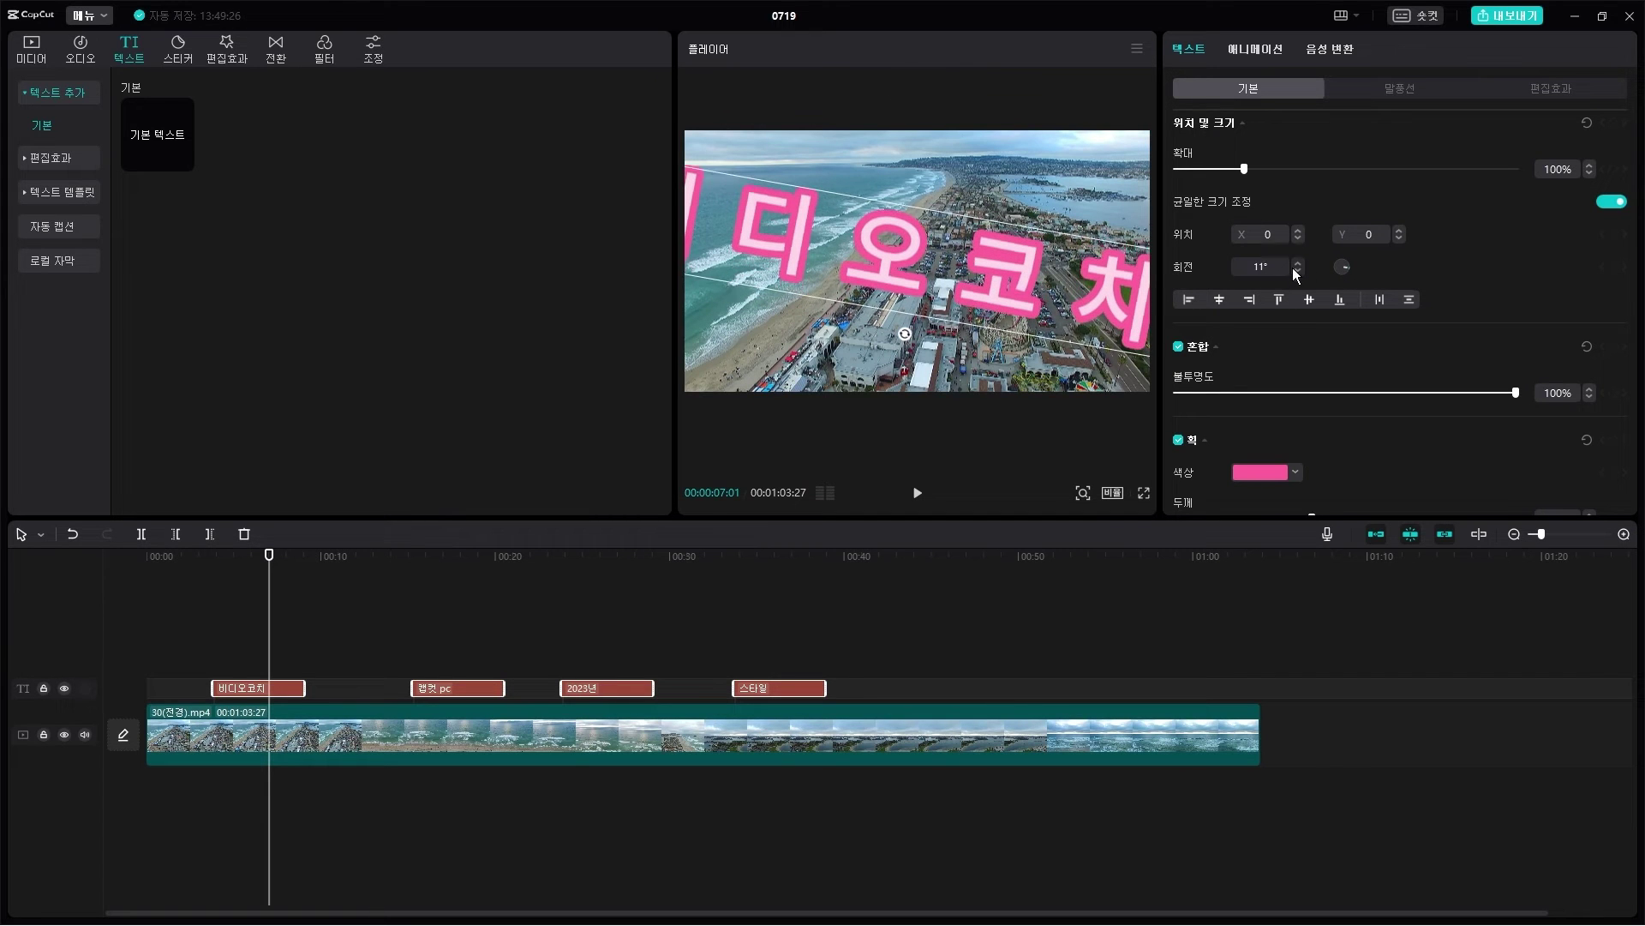
left_click_drag(297, 577, 640, 600)
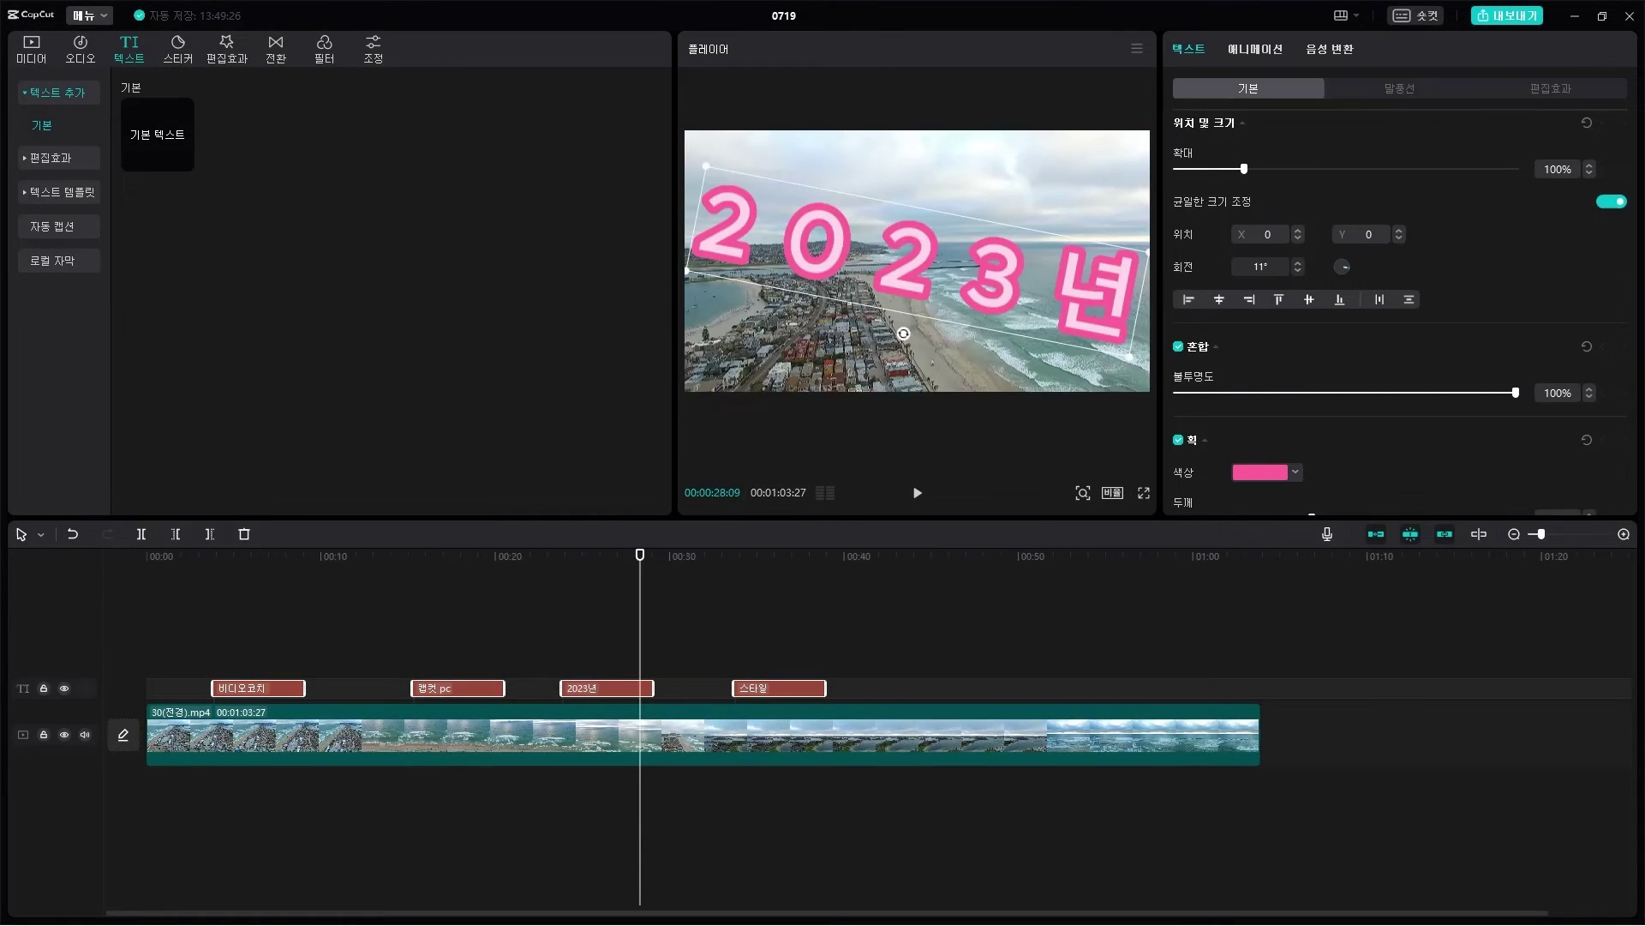
Step: Turn on the shadow (그림자) for all four selected titles
scroll(1524, 310, "down", 2)
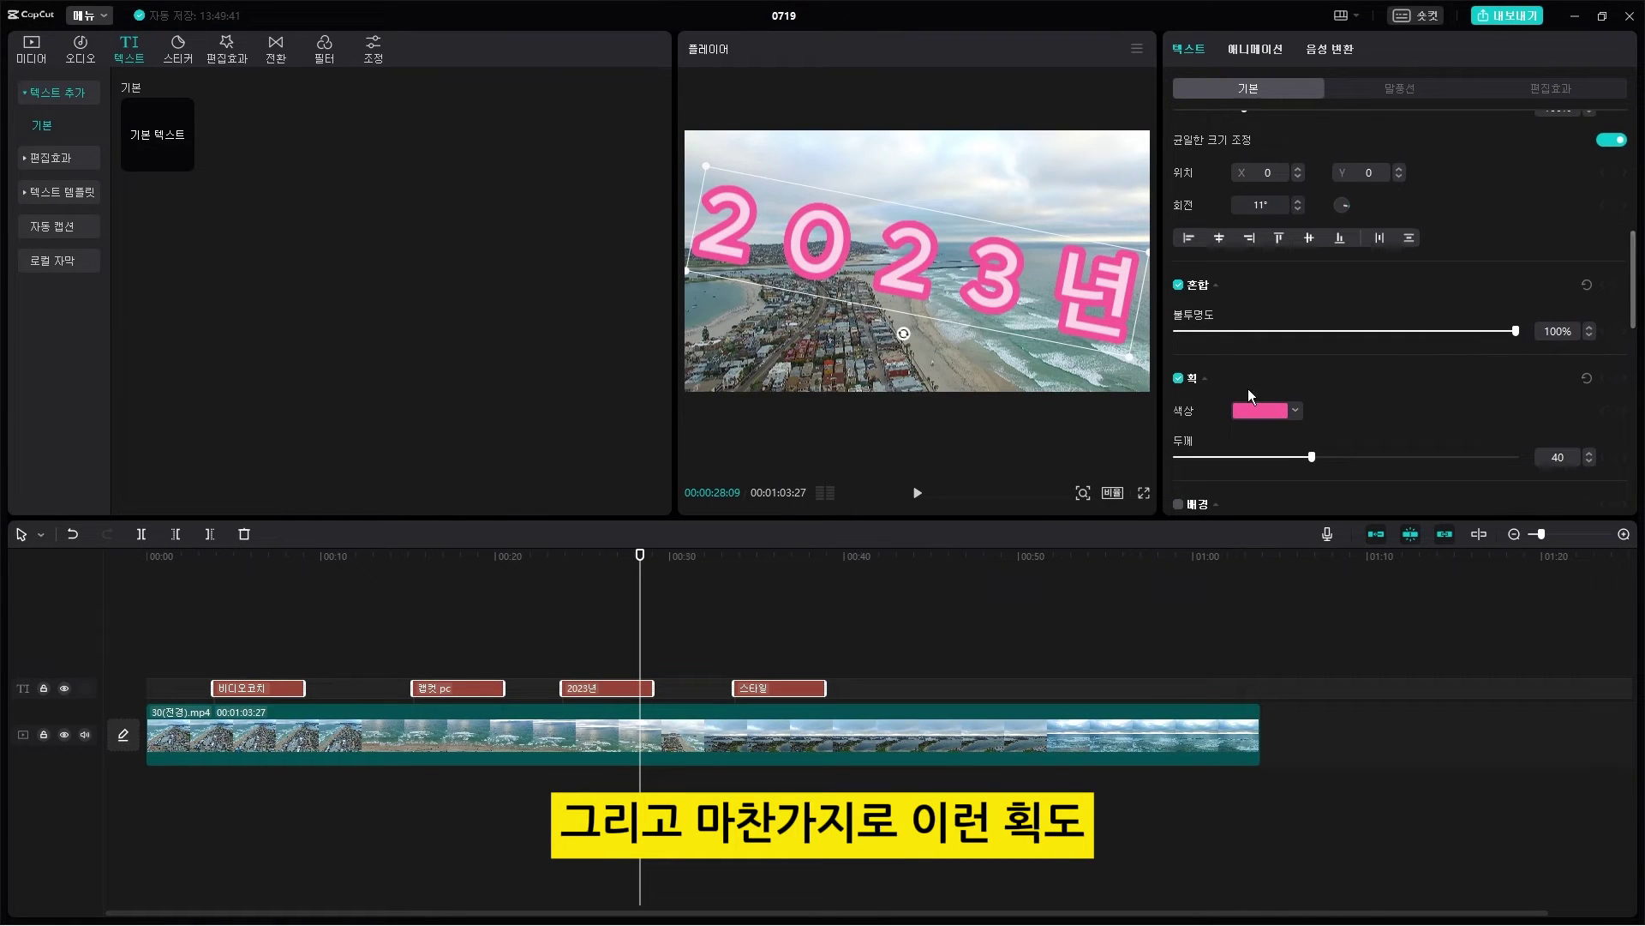
scroll(1355, 377, "down", 3)
scroll(1319, 343, "up", 5)
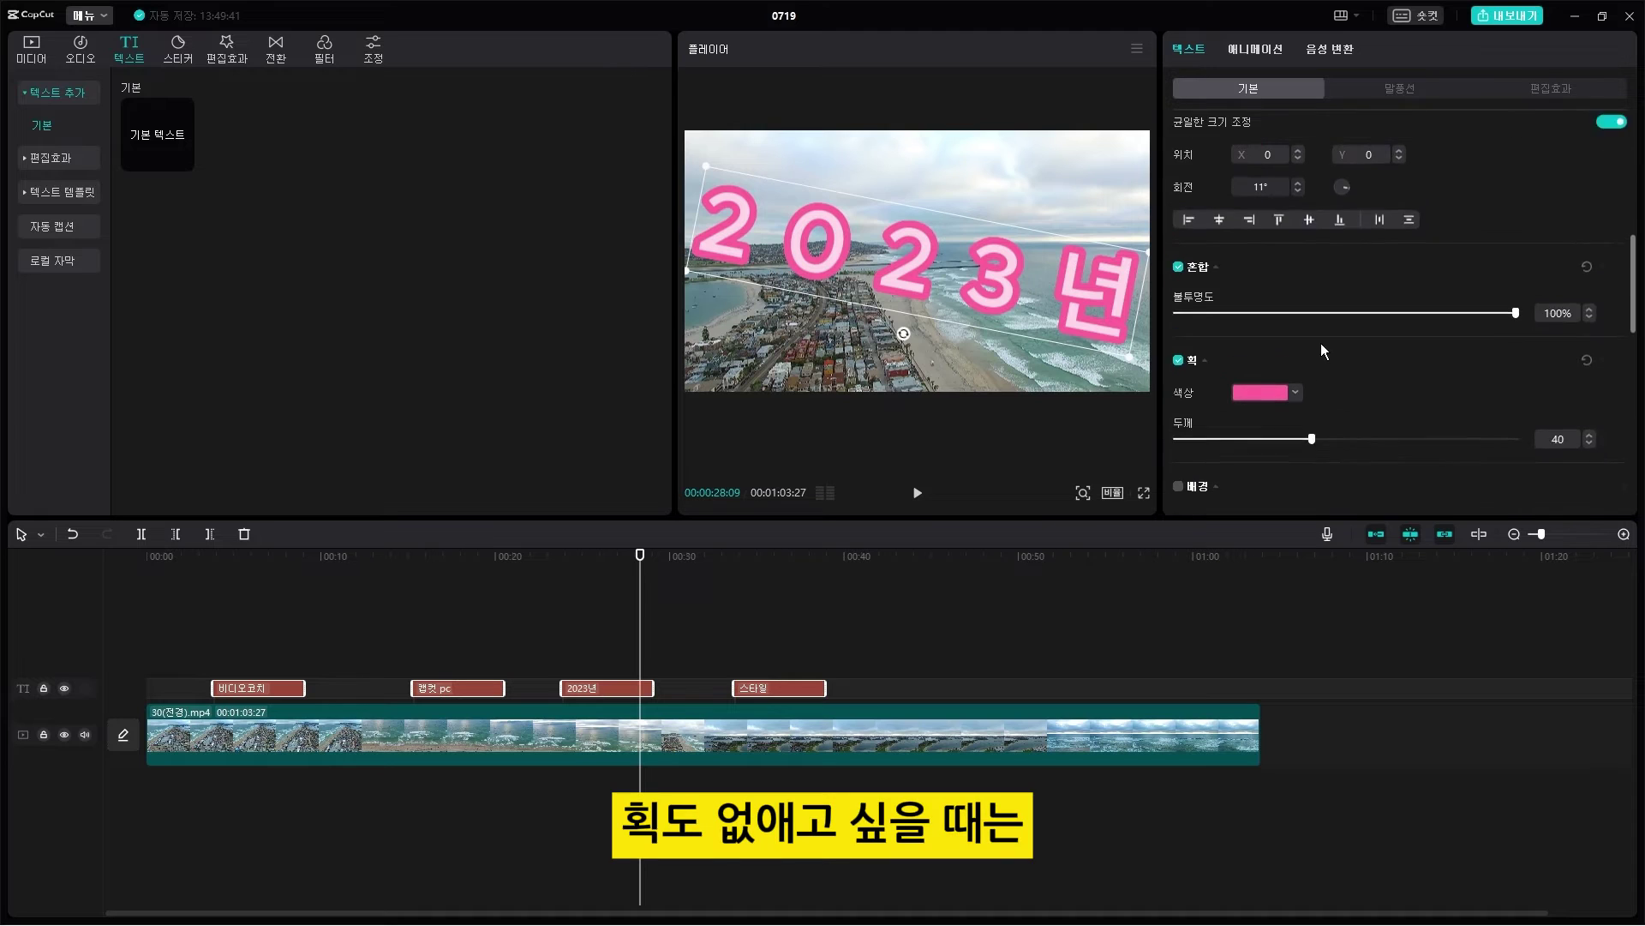
scroll(1388, 380, "down", 5)
scroll(1398, 378, "down", 5)
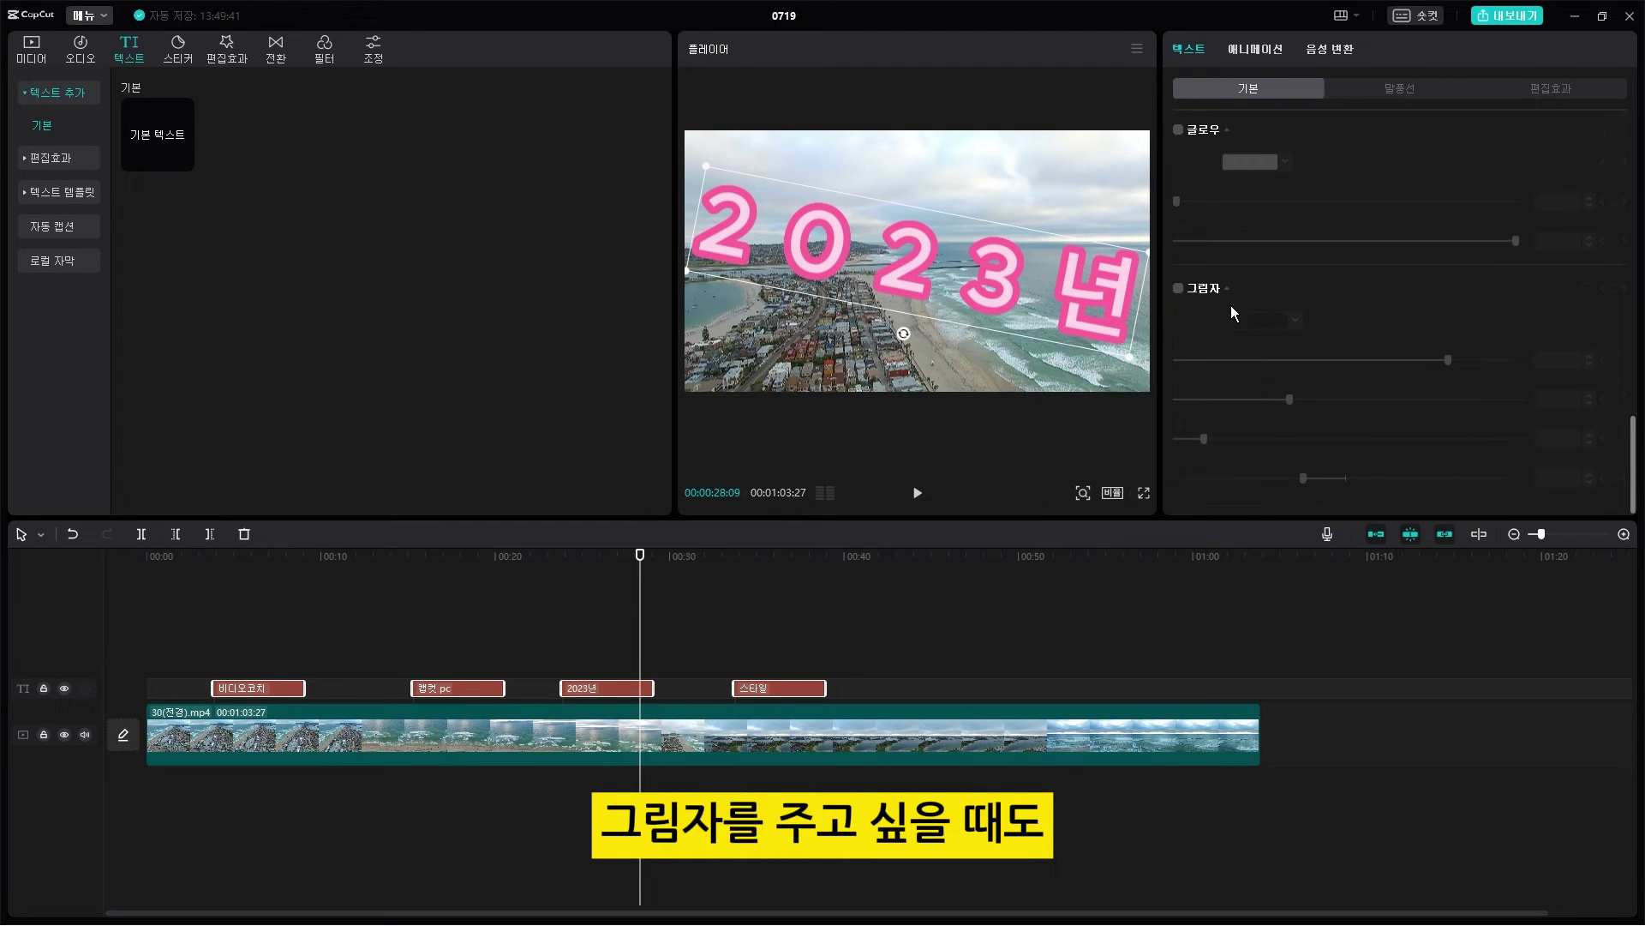
left_click(1179, 290)
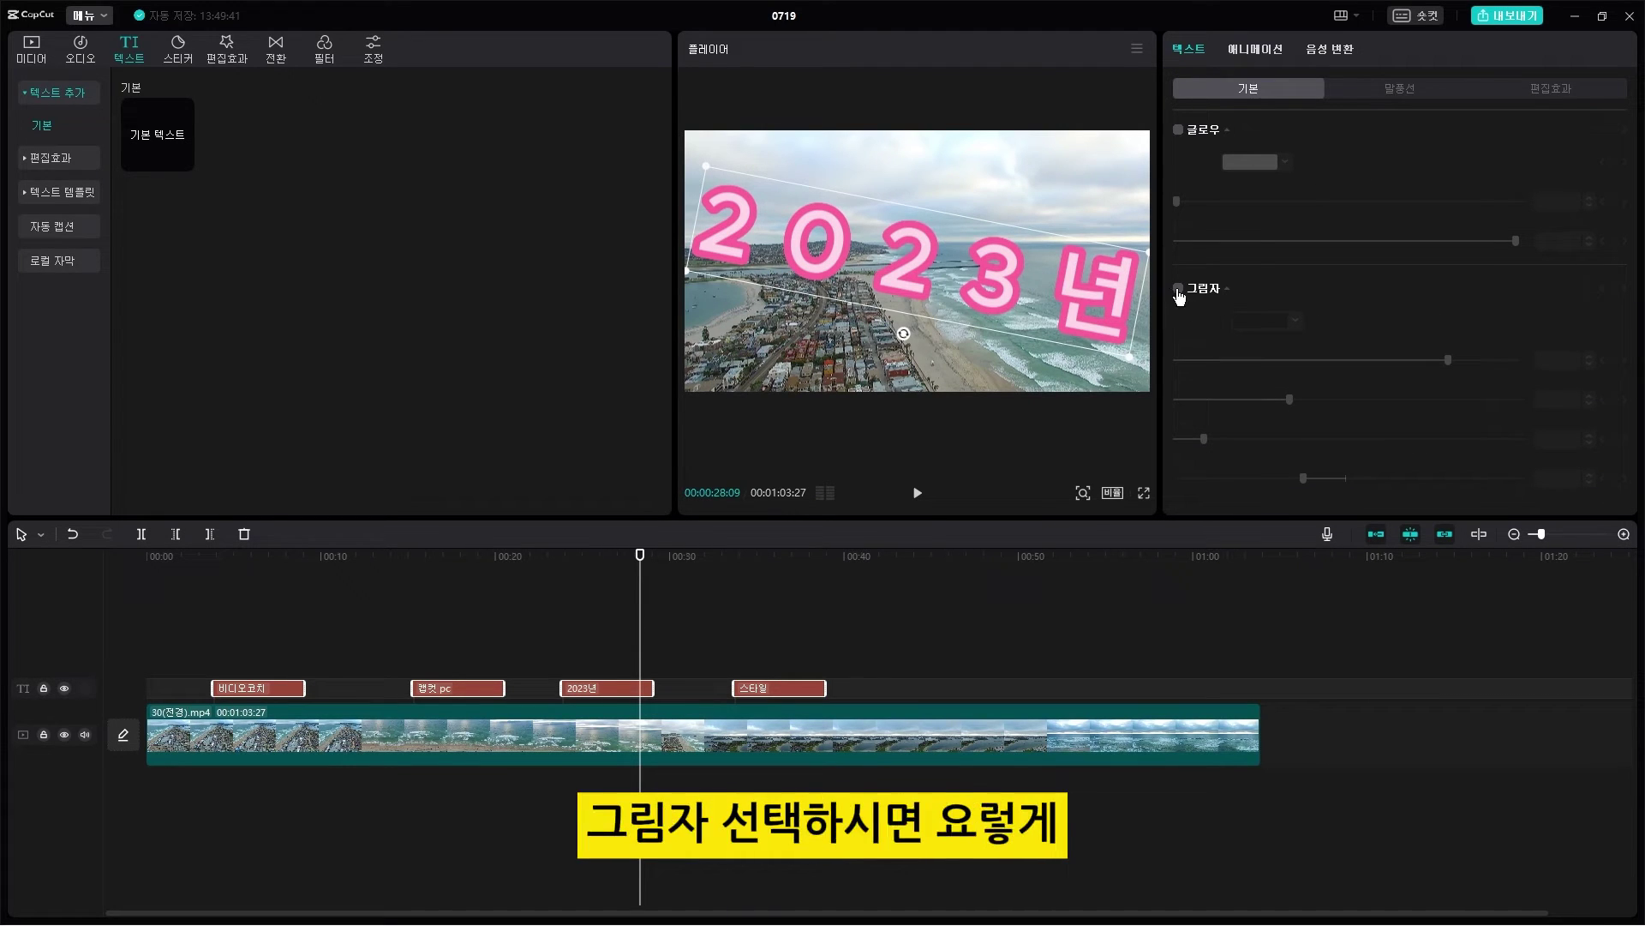
Step: Scrub the timeline from the 2023년 title to the 스타일 title and back to 비디오코치 to check the shadow
left_click_drag(644, 564, 815, 645)
left_click_drag(645, 646, 214, 646)
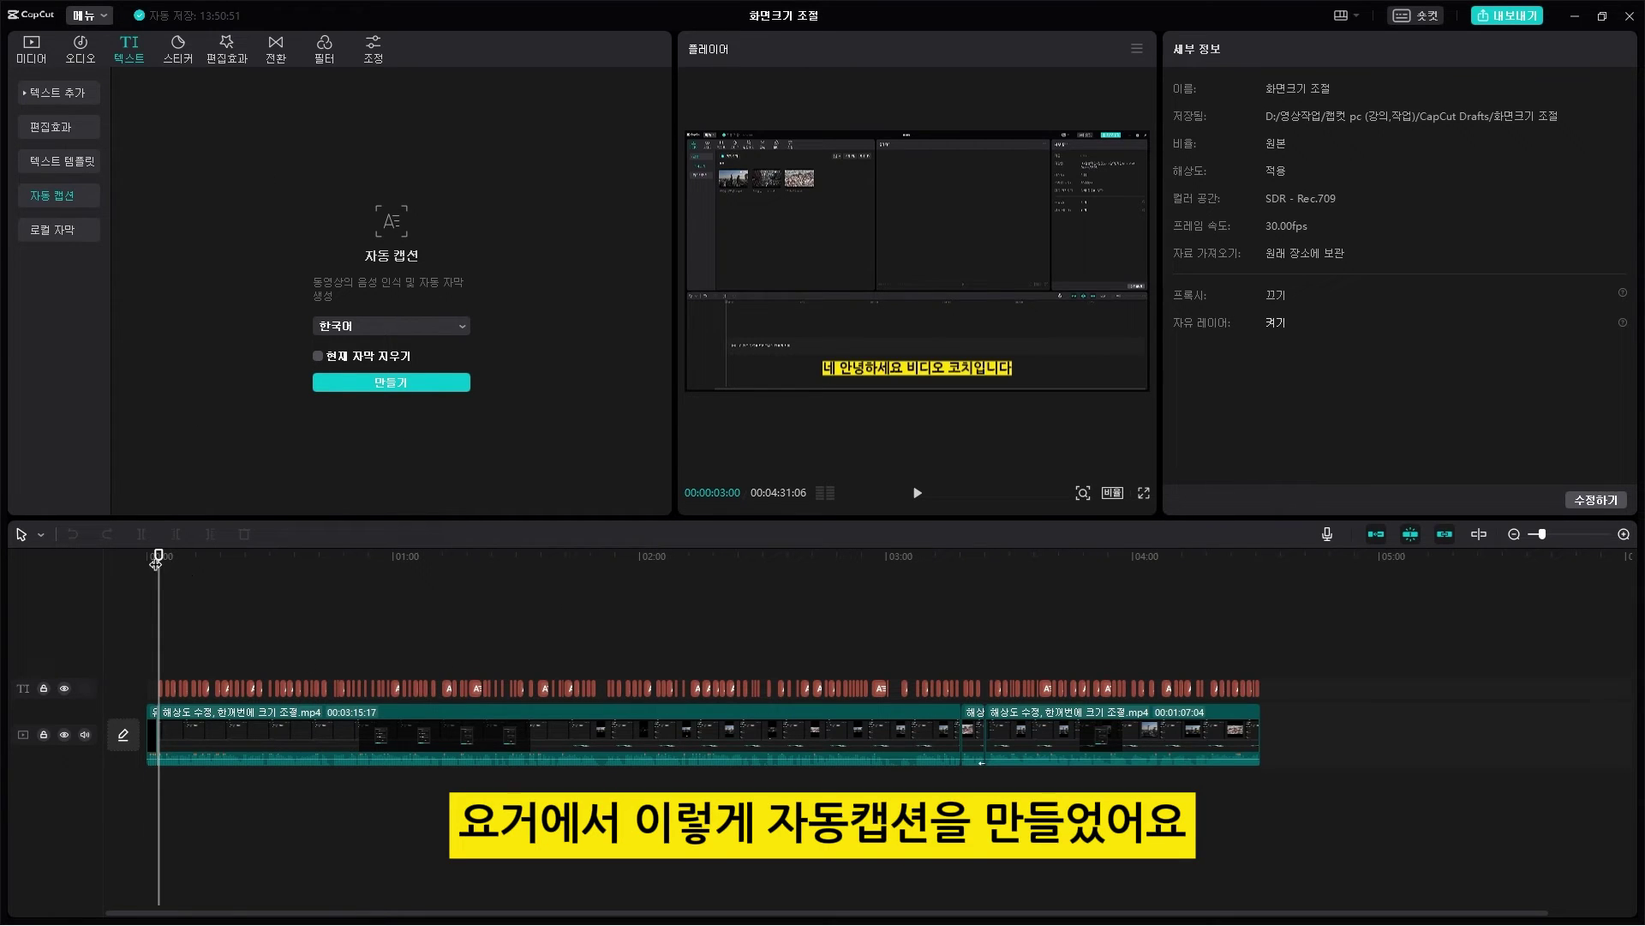
Step: In the 화면크기 조절 project, scrub through the auto captions and examine the first caption's text style and position options
left_click_drag(156, 561, 405, 593)
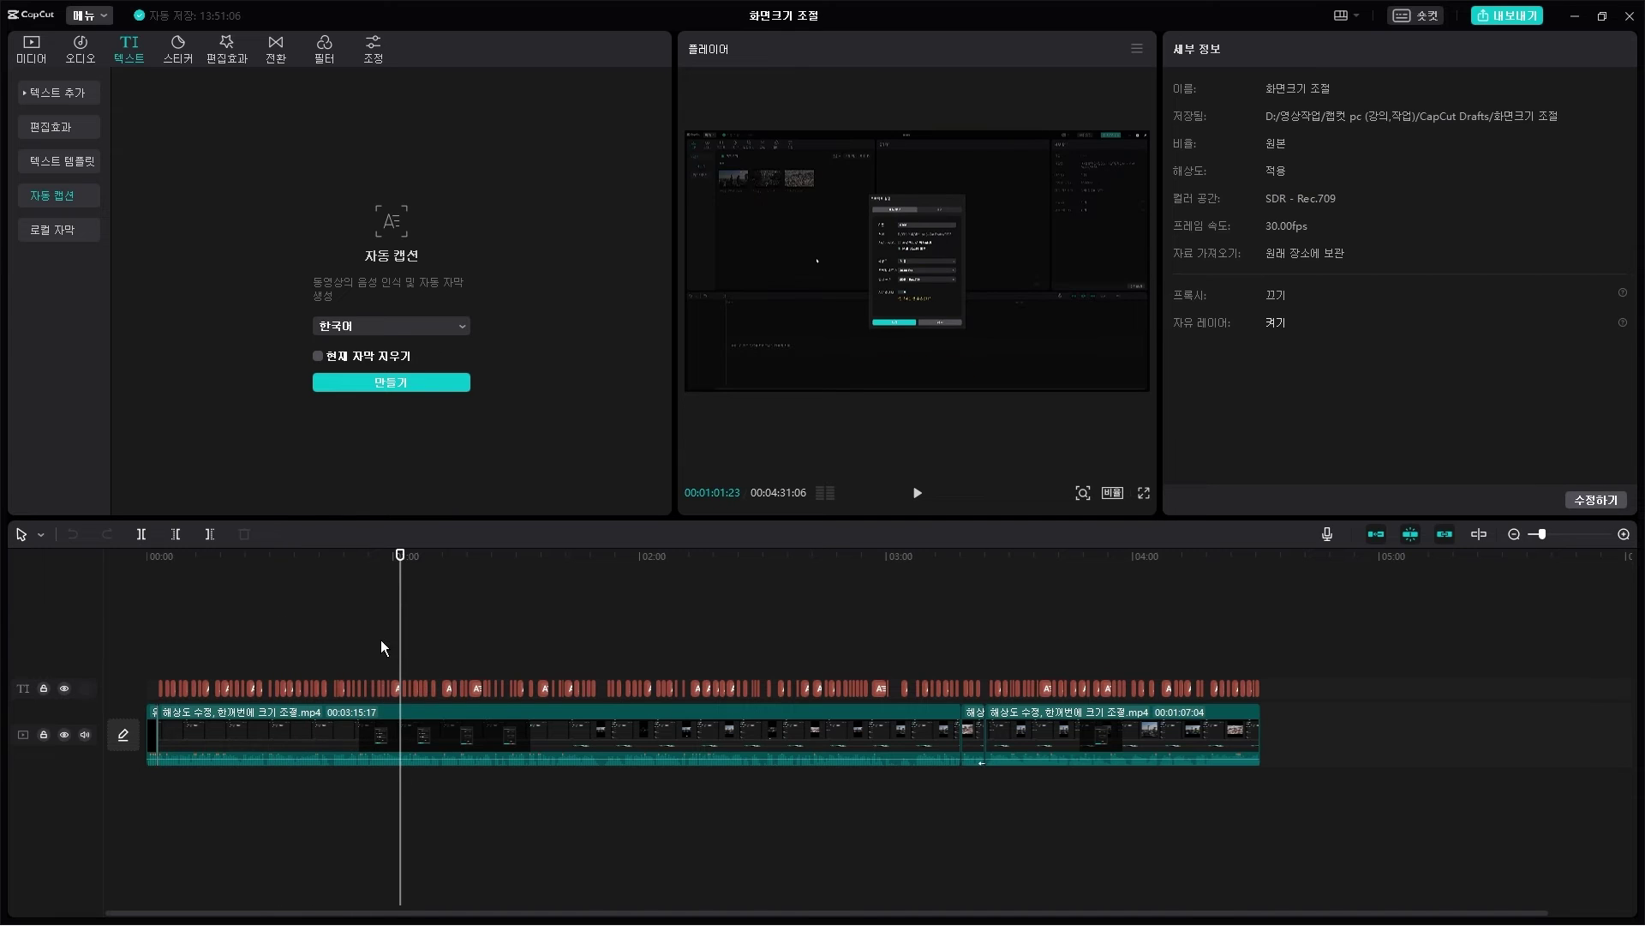
left_click(147, 639)
left_click(163, 639)
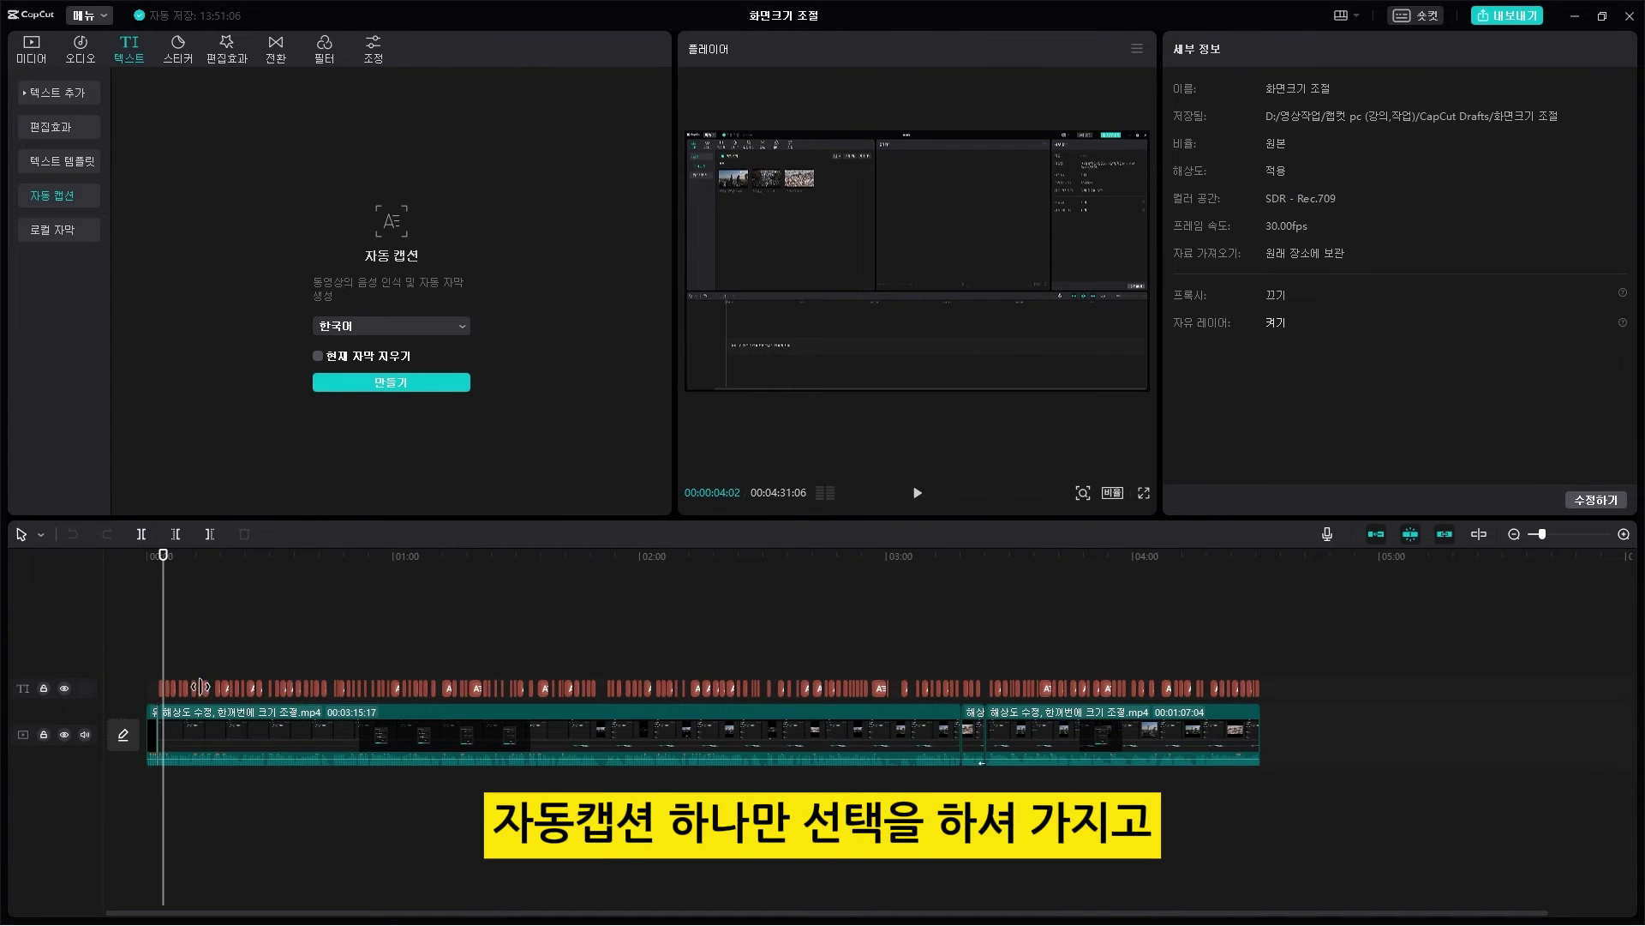
left_click(164, 688)
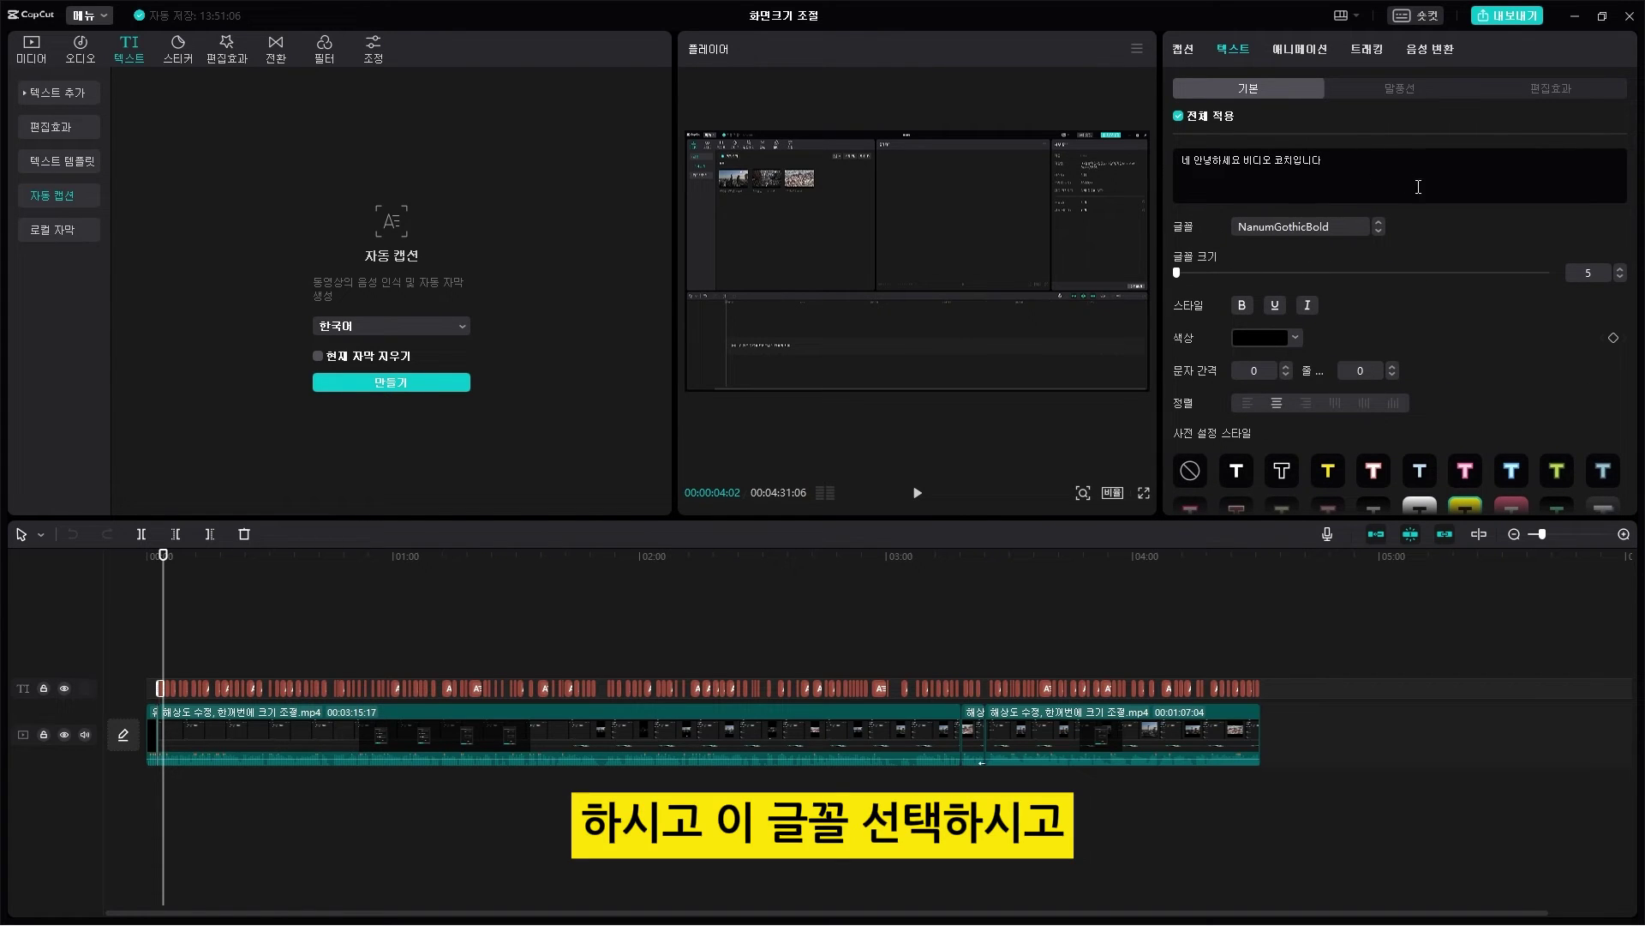
scroll(1423, 374, "down", 5)
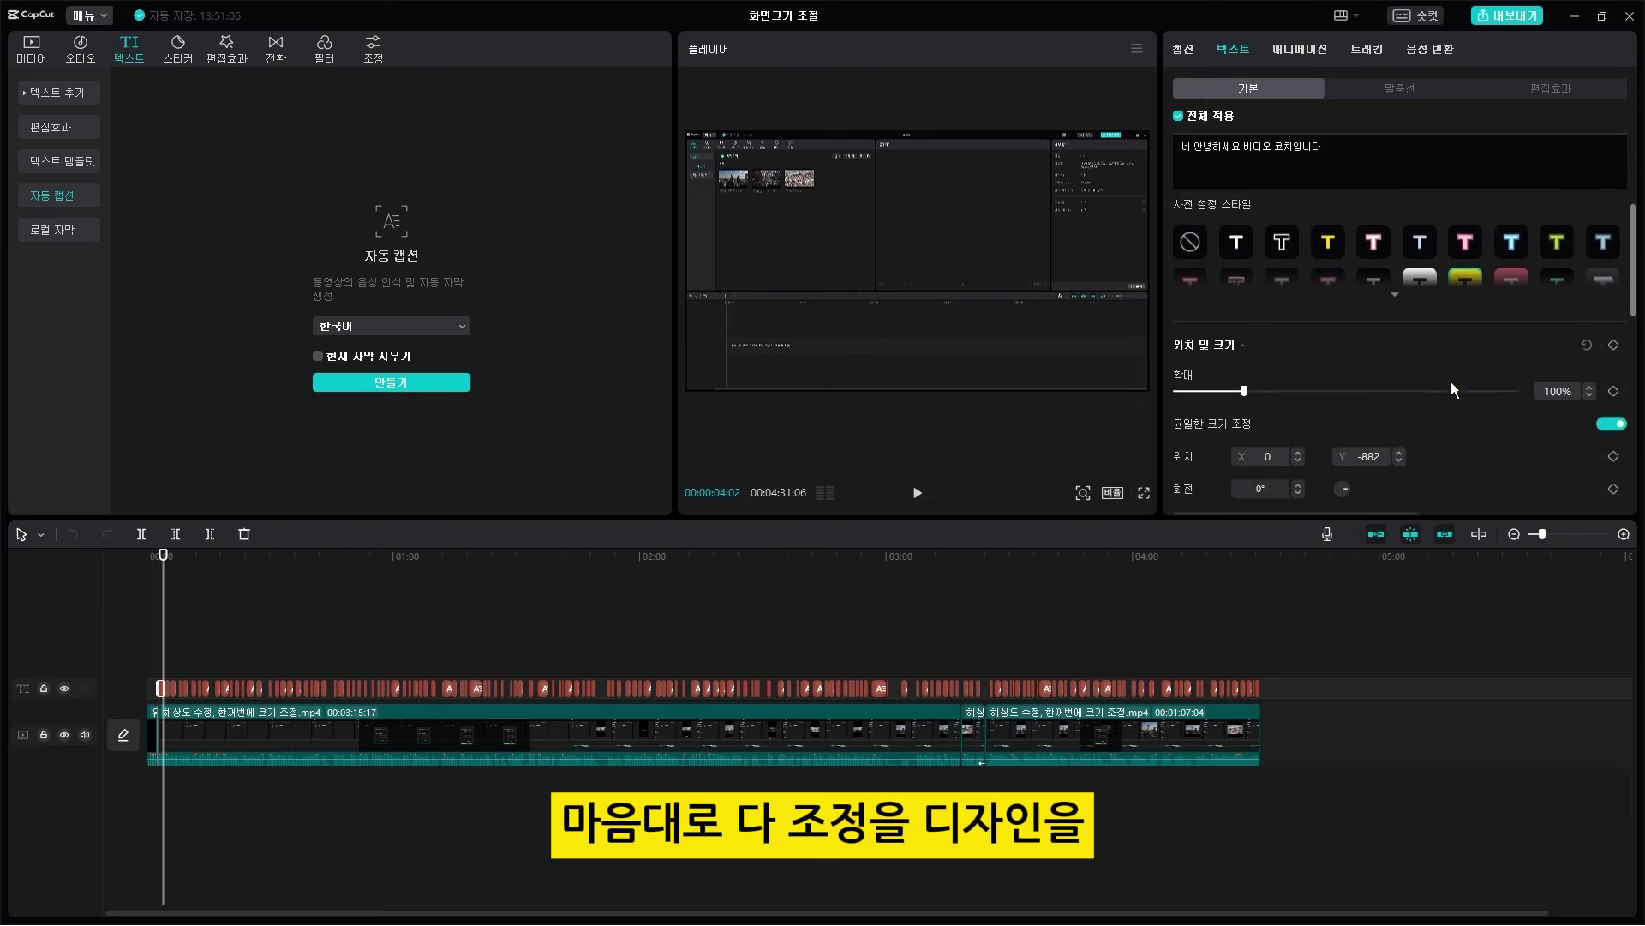
scroll(1424, 384, "up", 5)
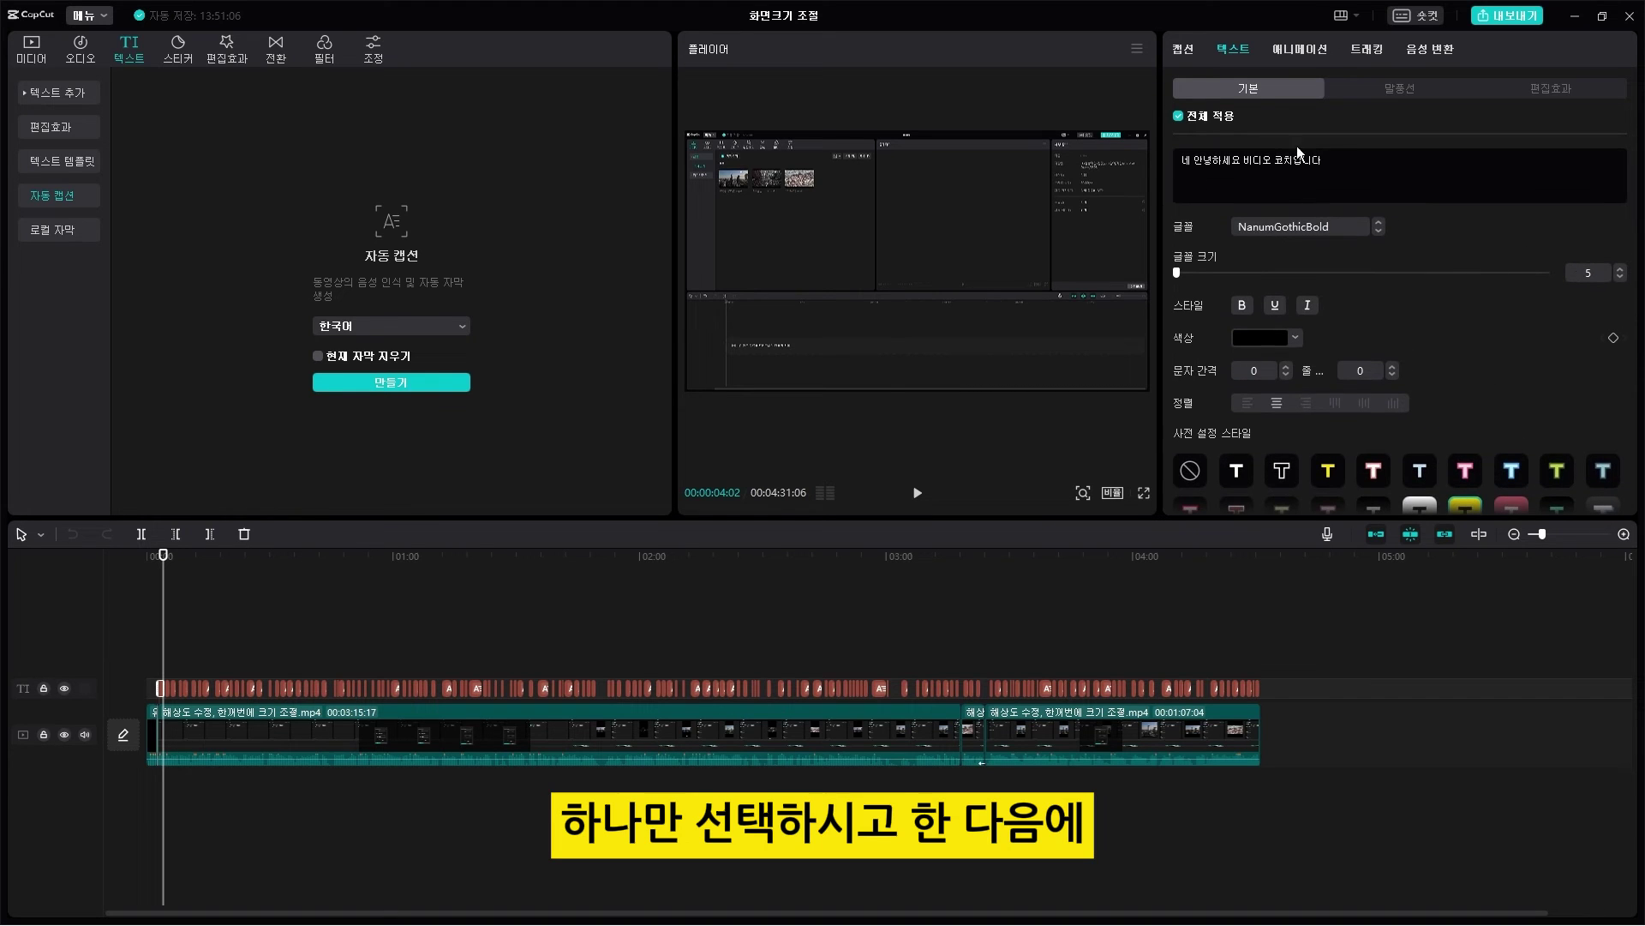
left_click_drag(164, 572, 103, 628)
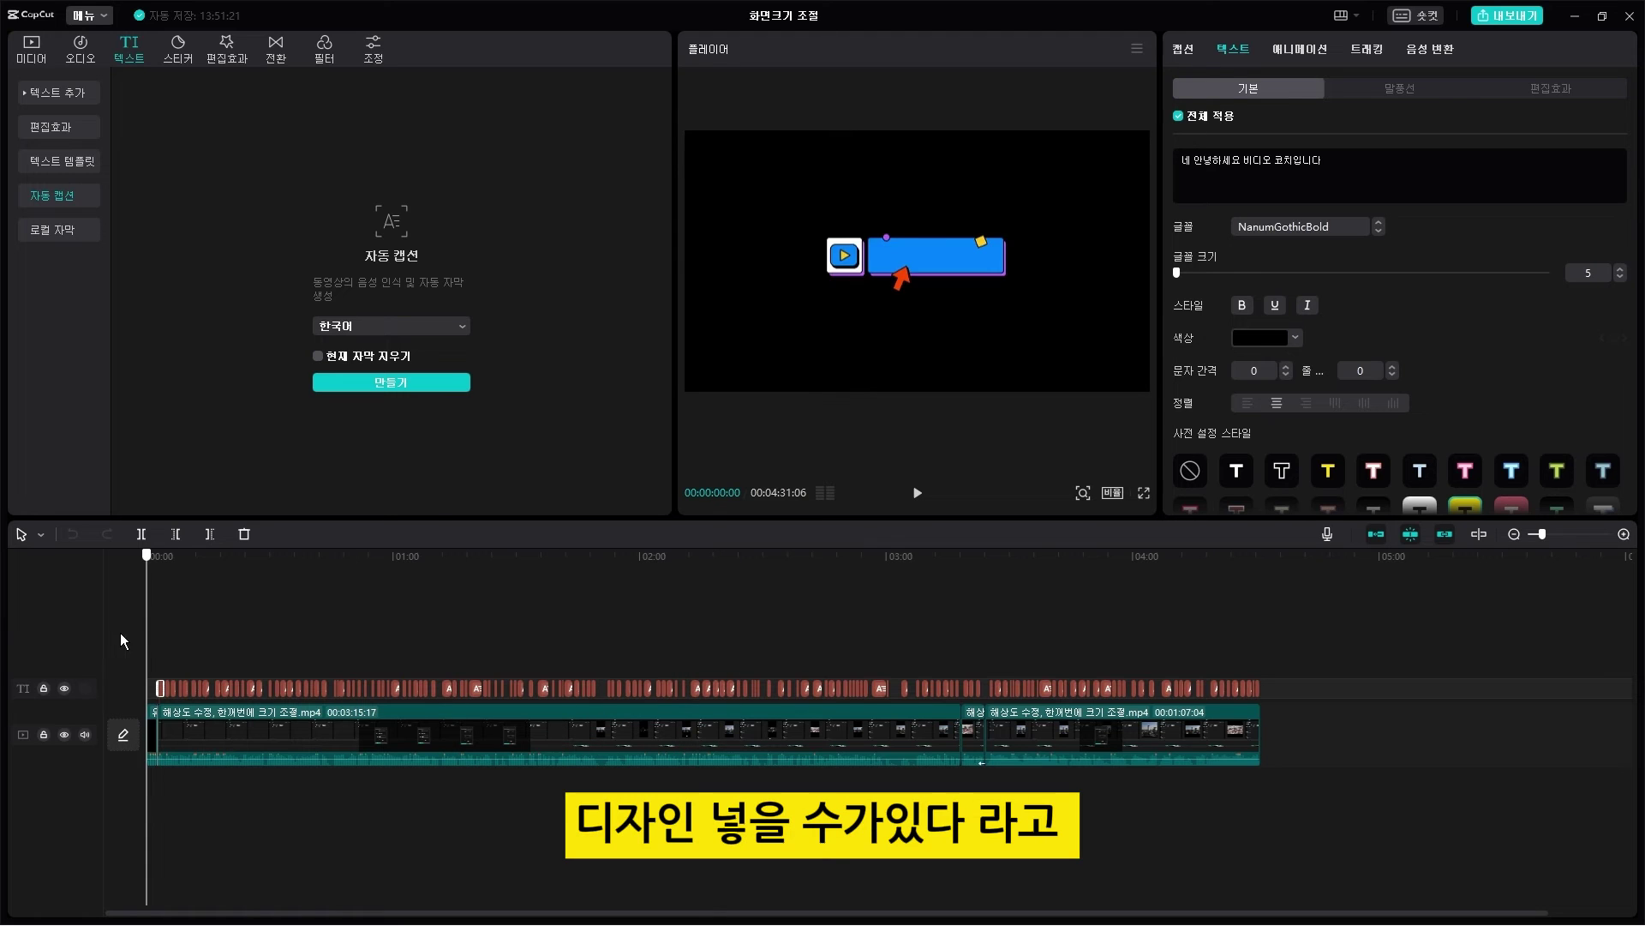
left_click(158, 634)
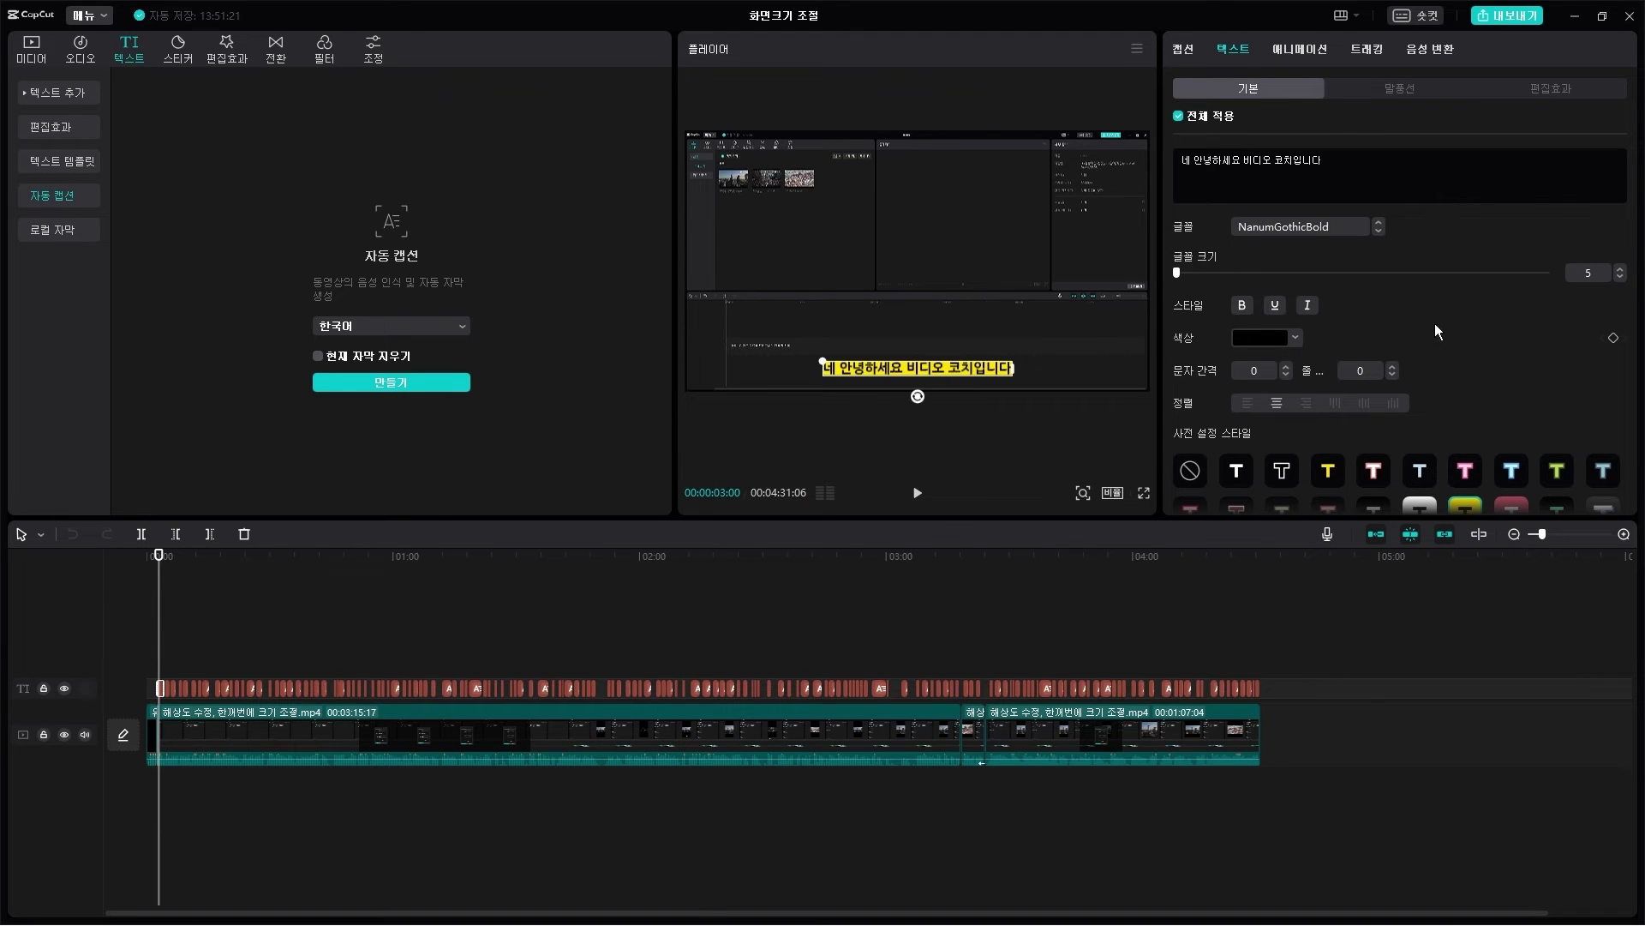
Step: Select the caption 프로젝트 이름도 변경할 수 있고 near 00:00:47, turn off 전체 적용, and enlarge only that caption
scroll(281, 605, "up", 3)
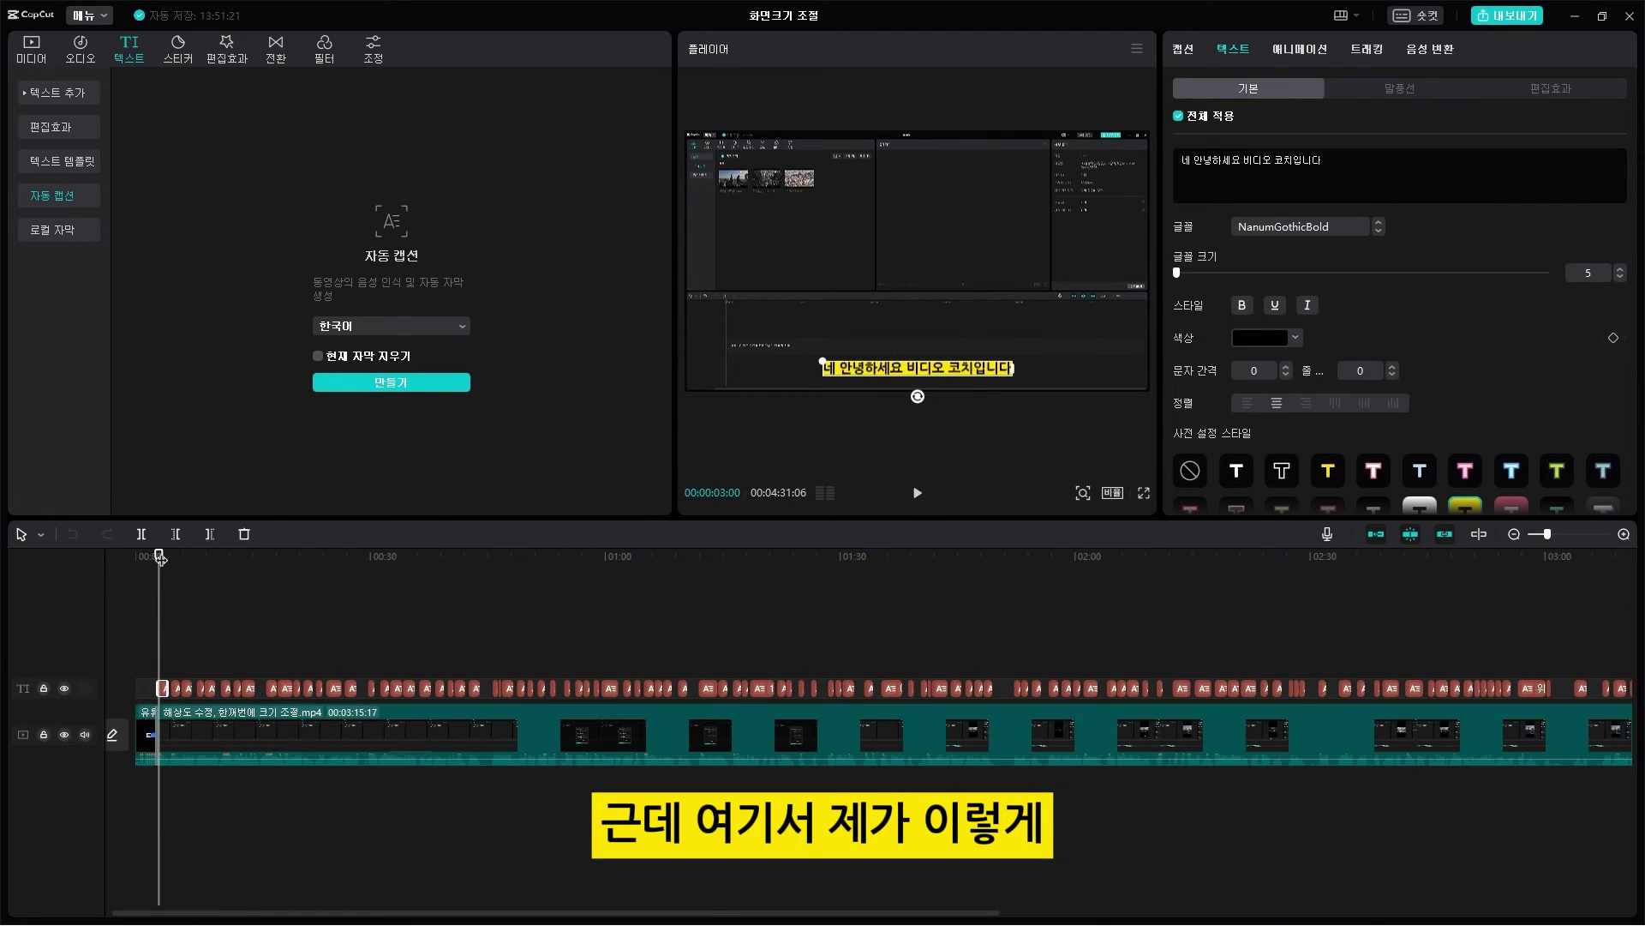
left_click_drag(192, 589, 506, 590)
scroll(570, 624, "up", 2)
scroll(583, 632, "up", 2)
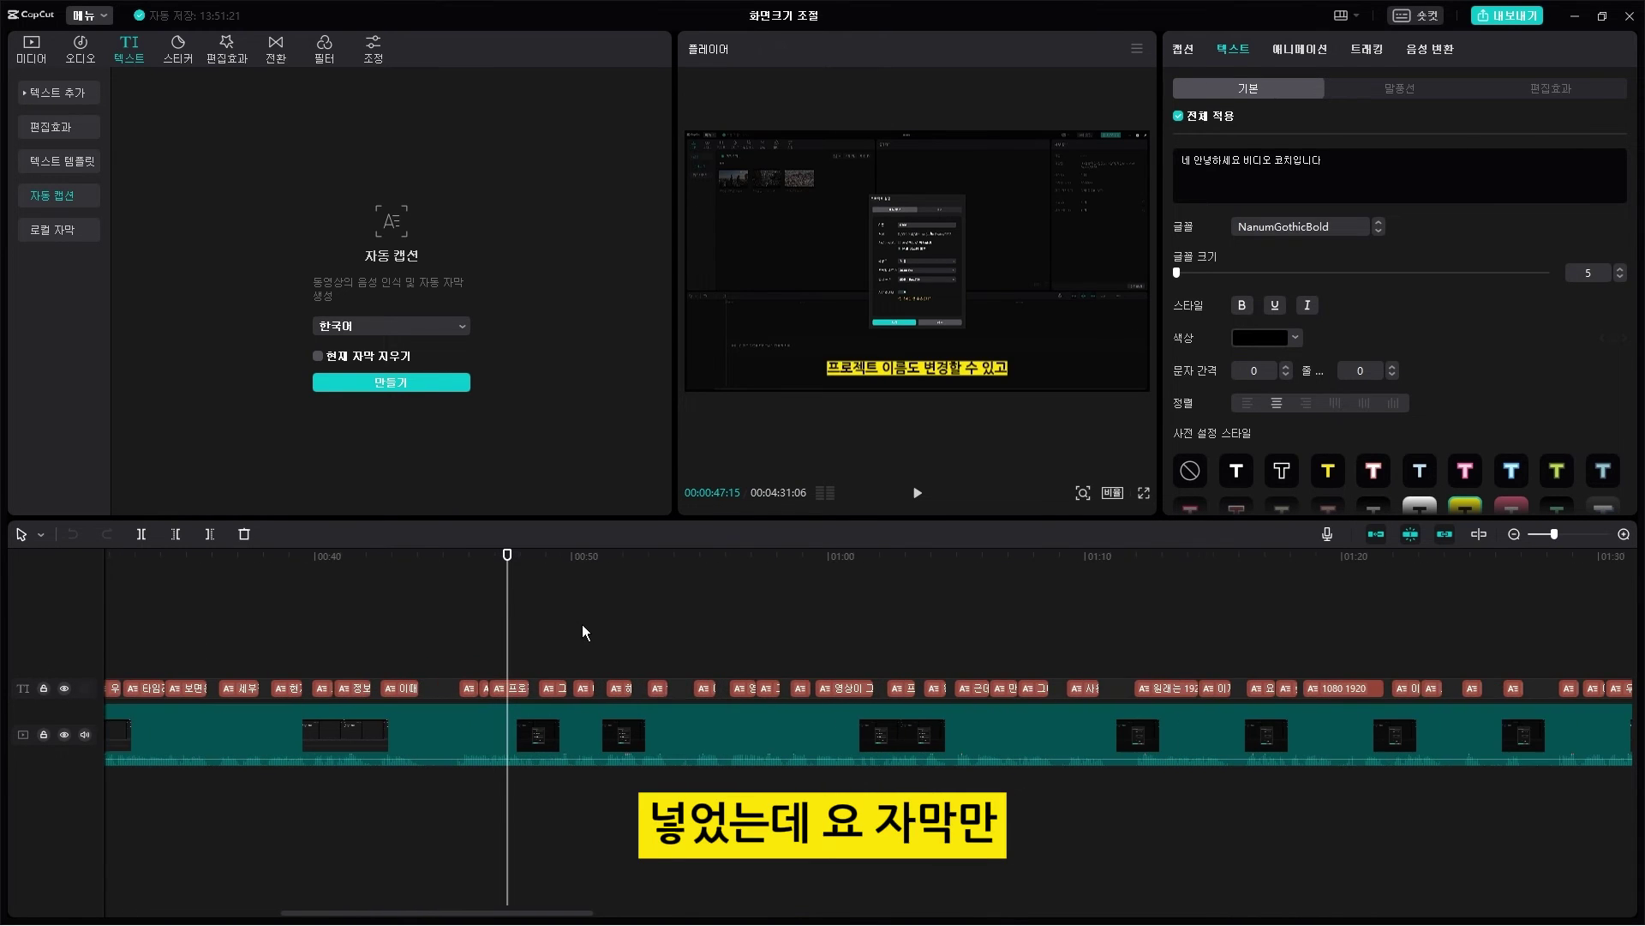
left_click(512, 687)
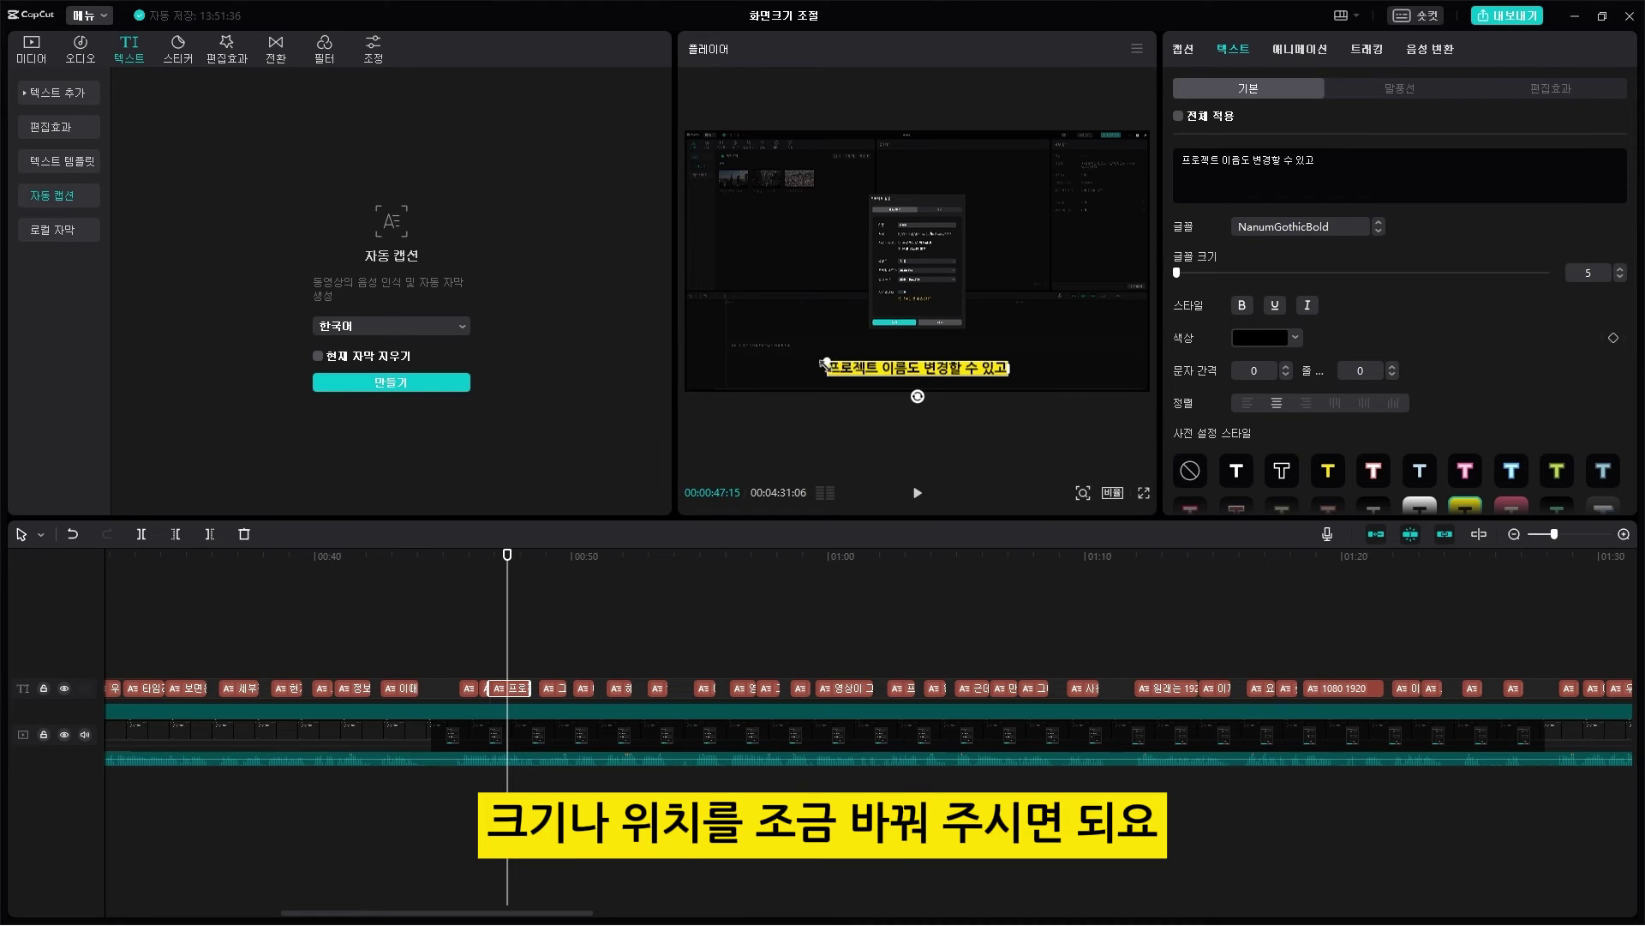
left_click_drag(820, 357, 820, 353)
left_click(882, 367)
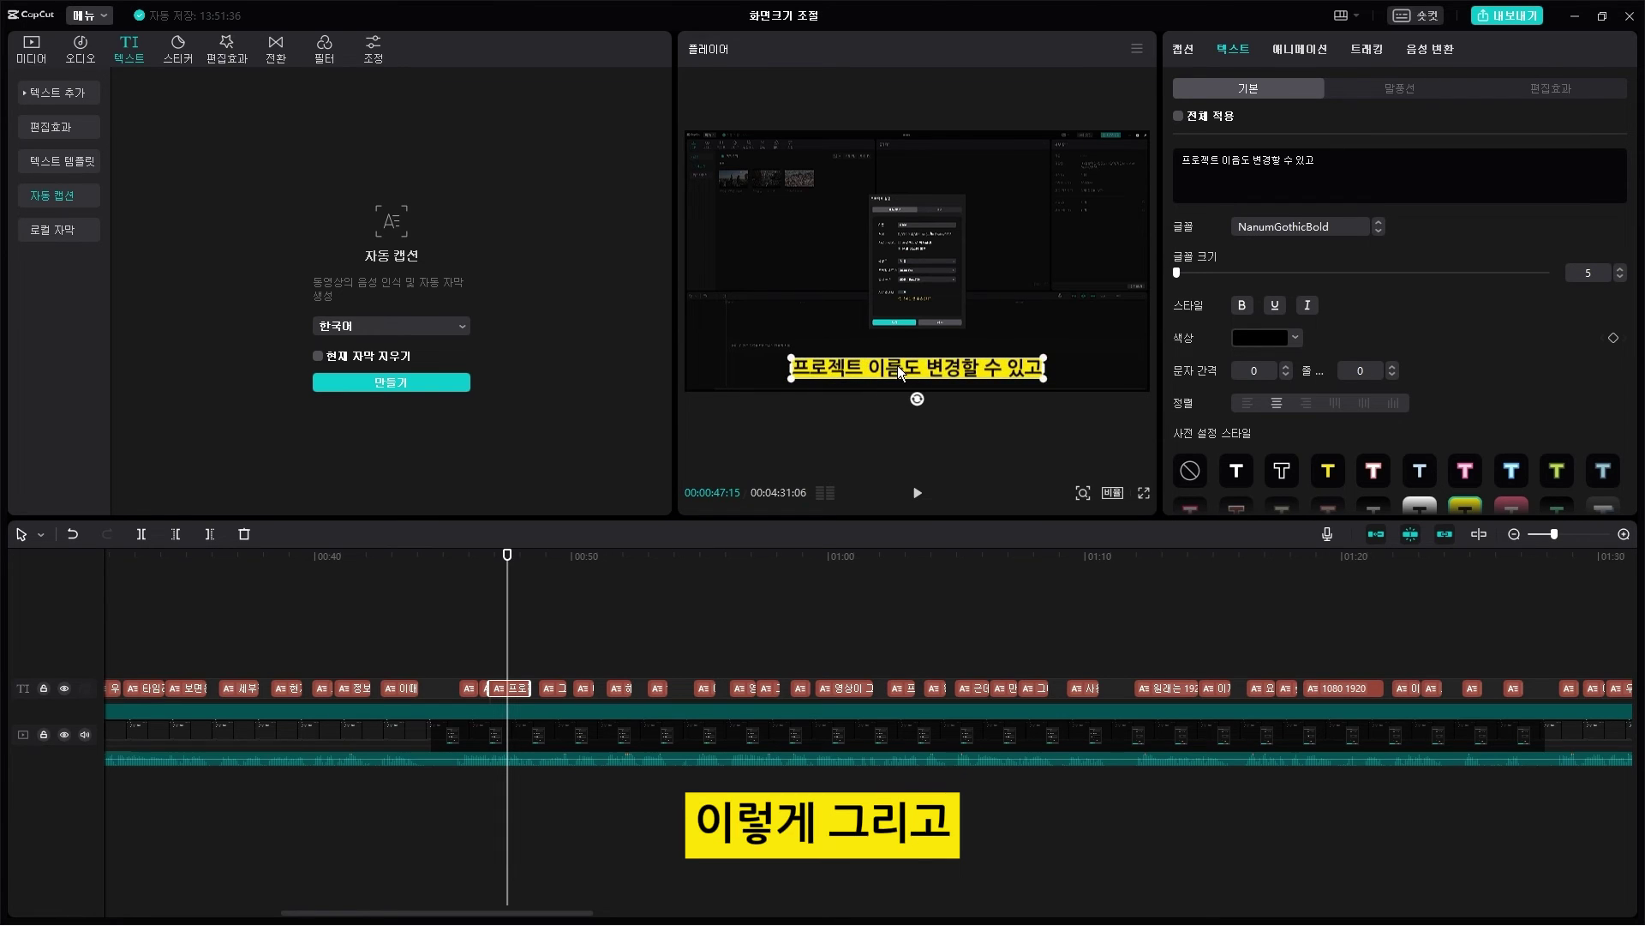
Step: Break the enlarged caption into two lines after 프로젝트 이름도 and move it up to the left-middle of the video frame
left_click(1254, 159)
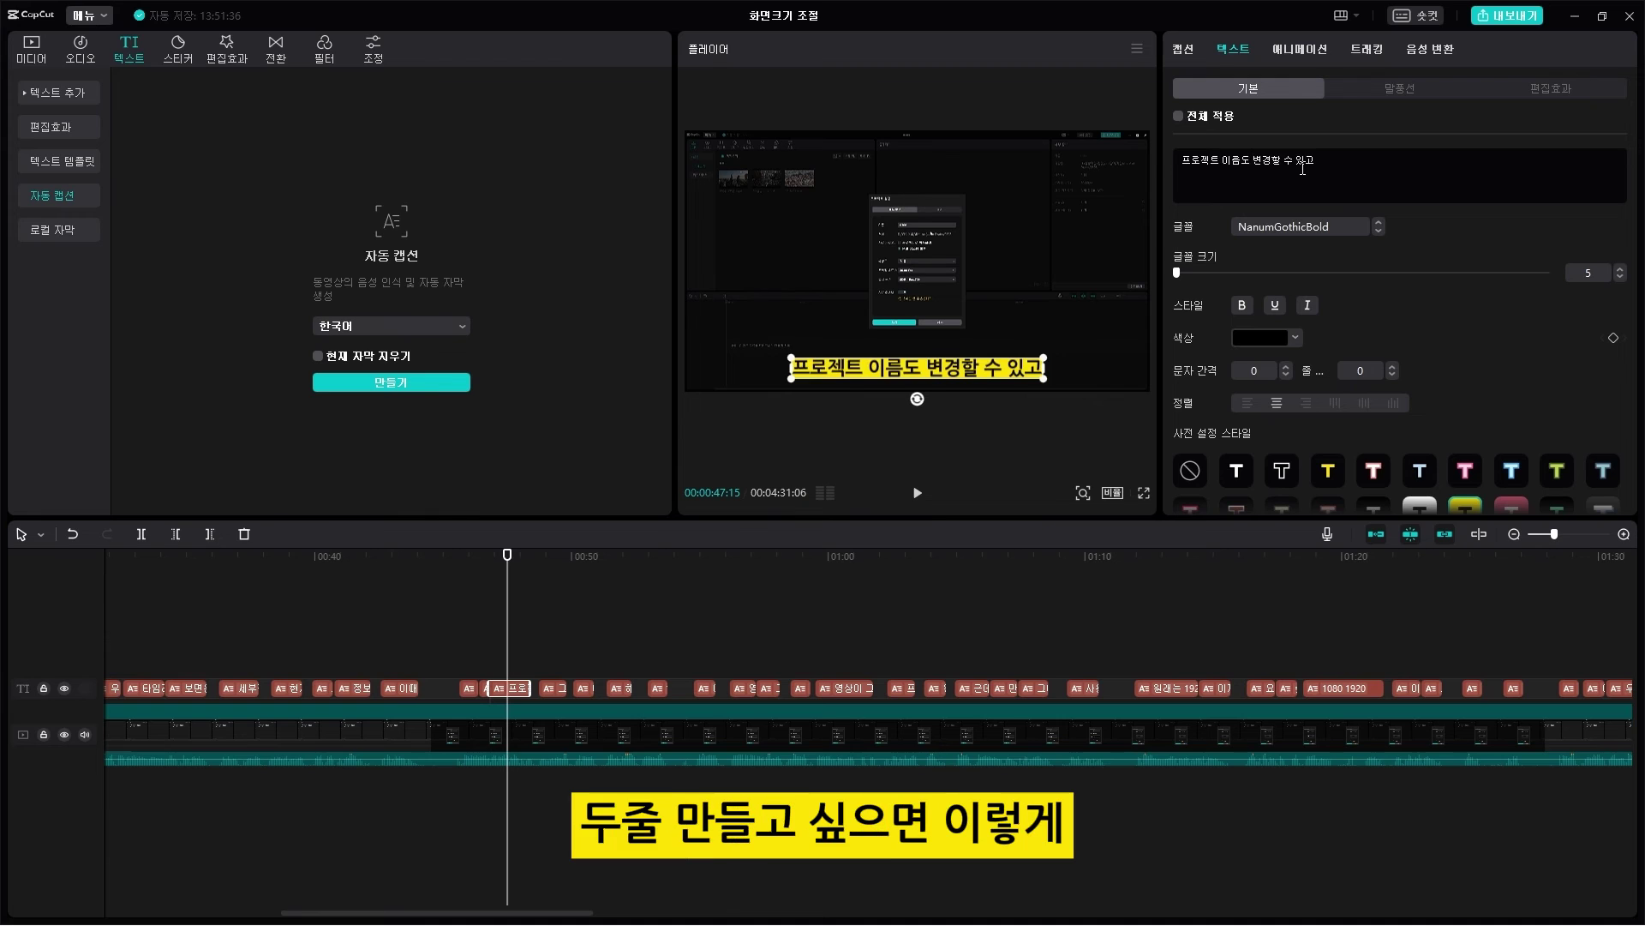
key("Return")
mouse_move(919, 365)
left_mouse_down()
mouse_move(814, 355)
mouse_move(781, 270)
left_mouse_up()
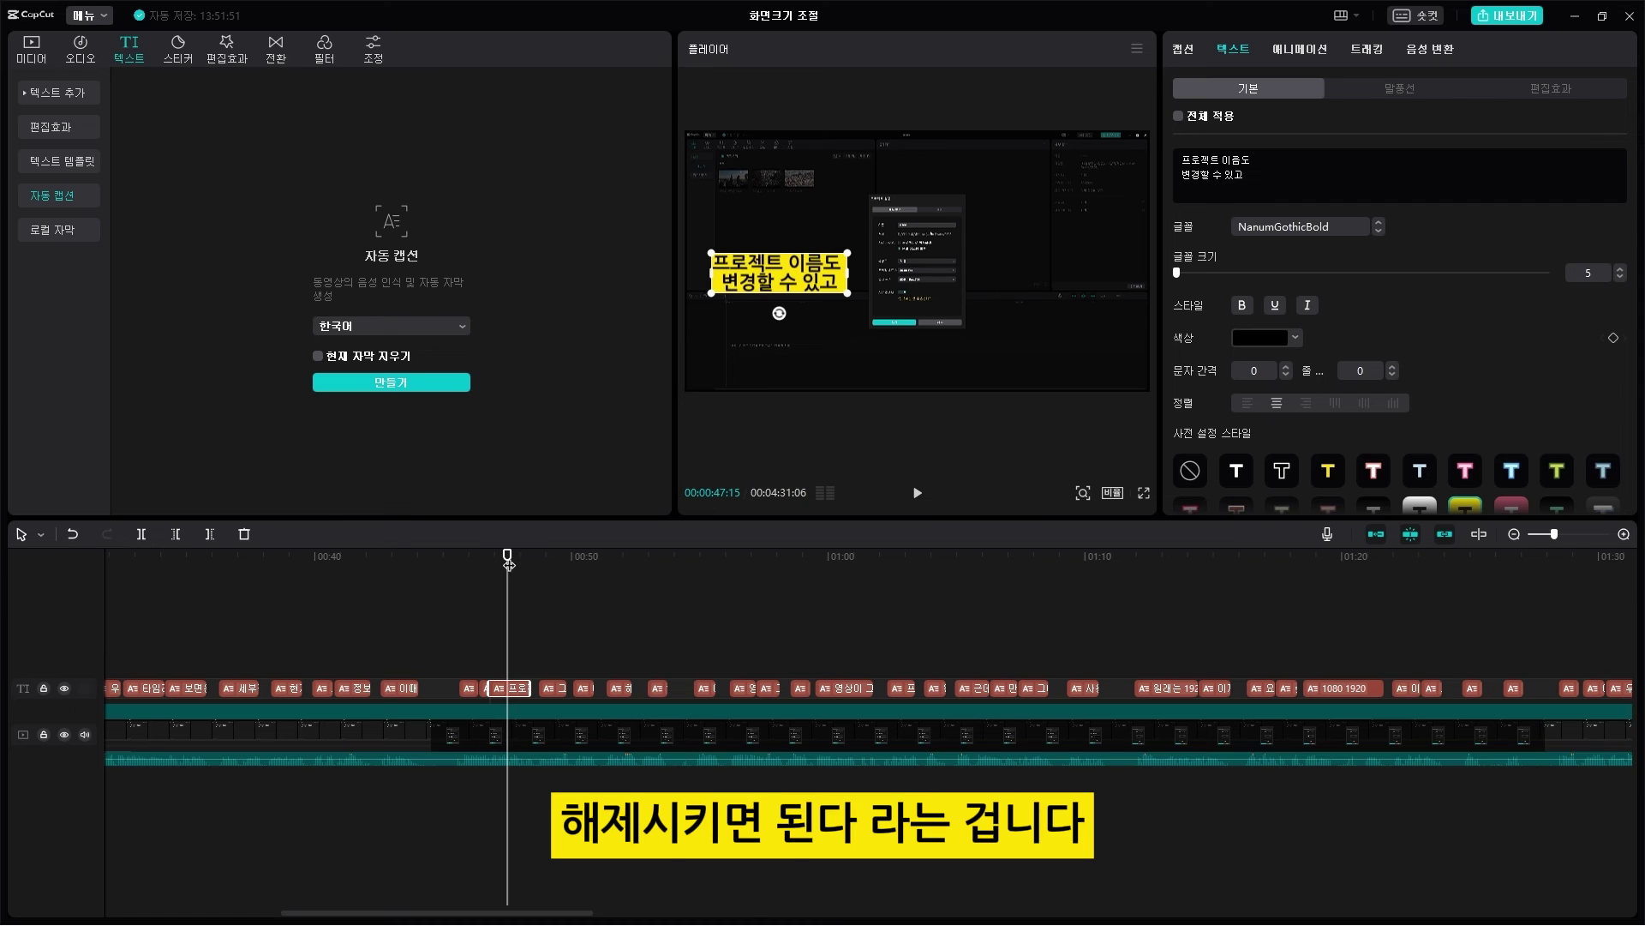
Step: Scrub before and after the two-line caption to compare the other captions' placement, and return to it near 00:00:47
left_click(467, 582)
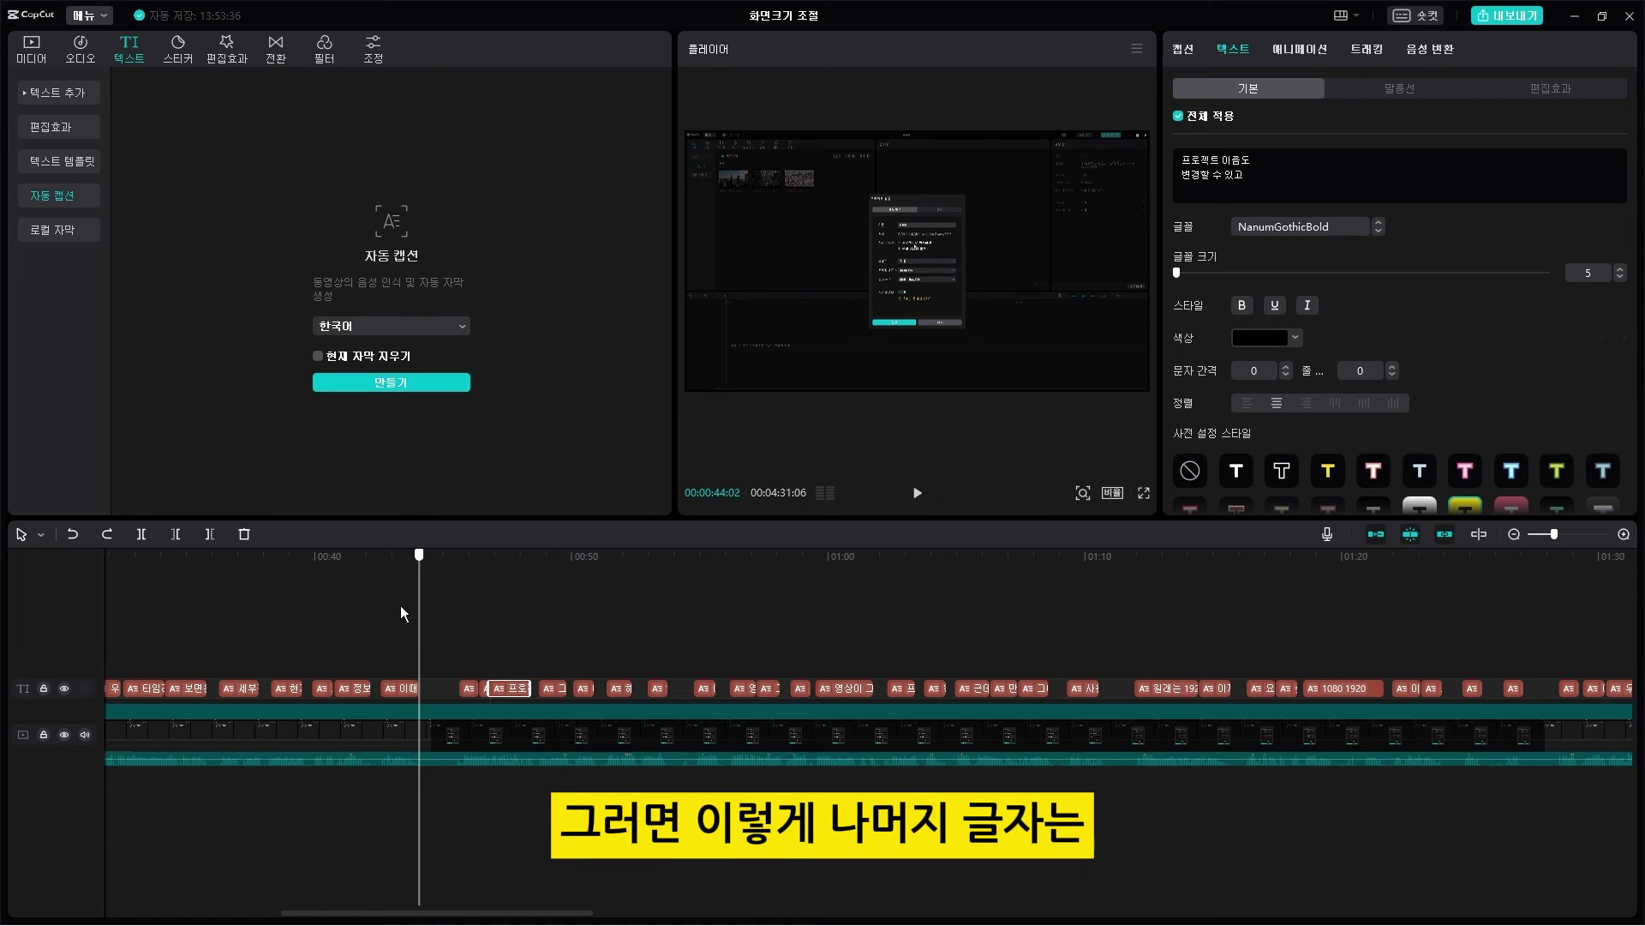
left_click_drag(225, 617, 768, 641)
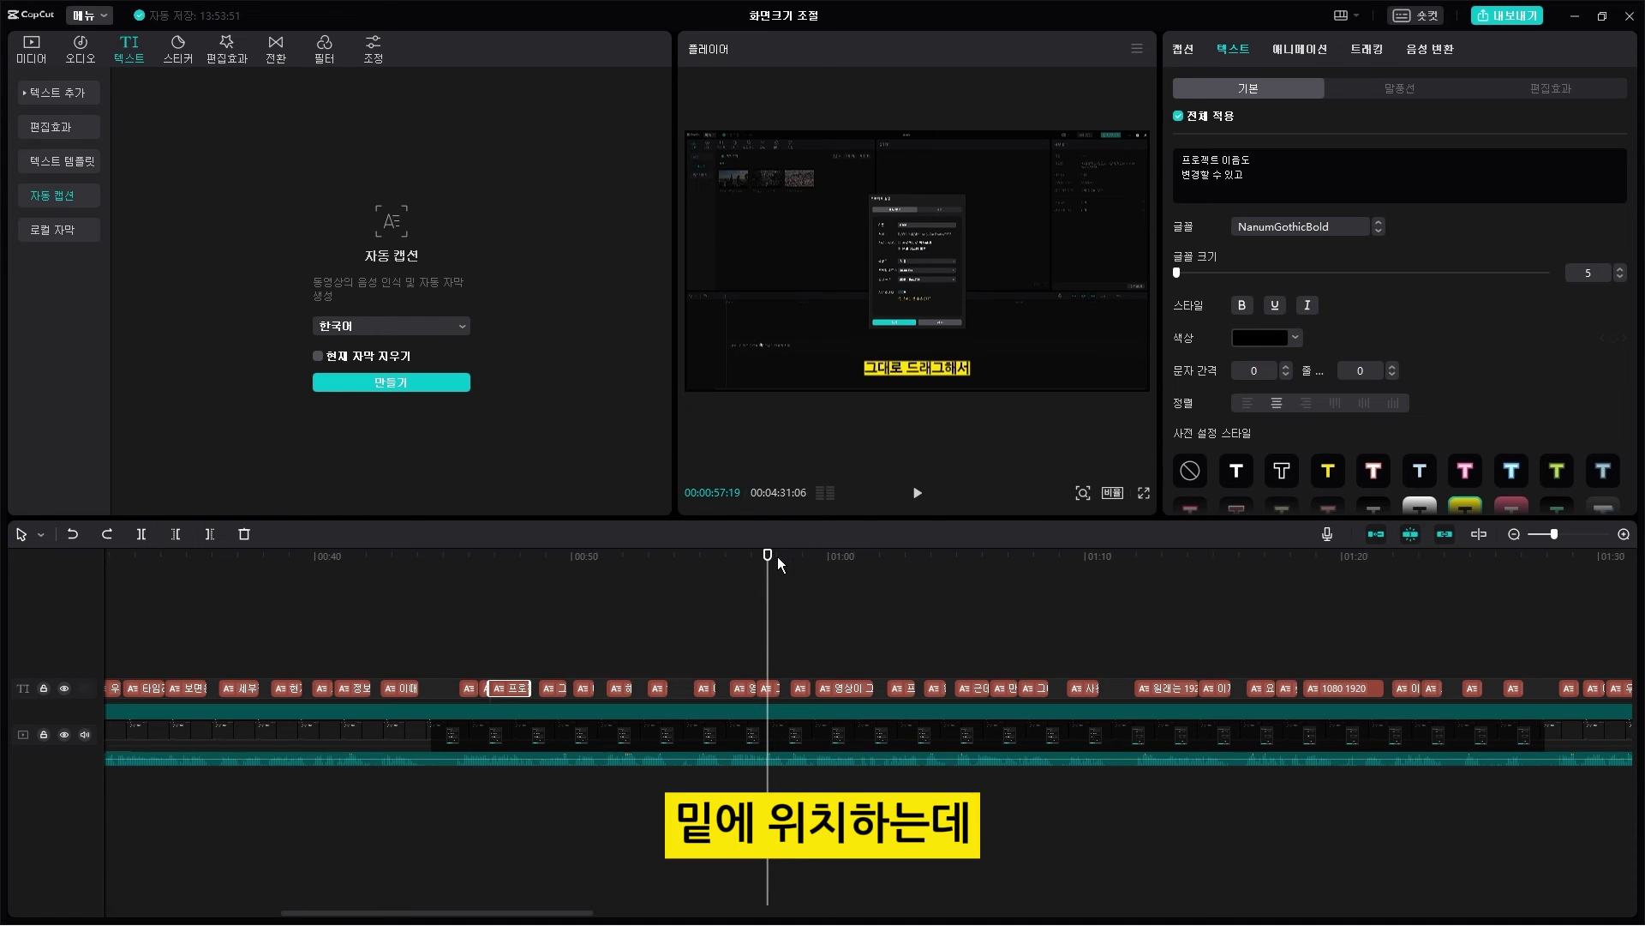
mouse_move(779, 559)
left_mouse_down()
mouse_move(484, 620)
mouse_move(505, 632)
left_mouse_up()
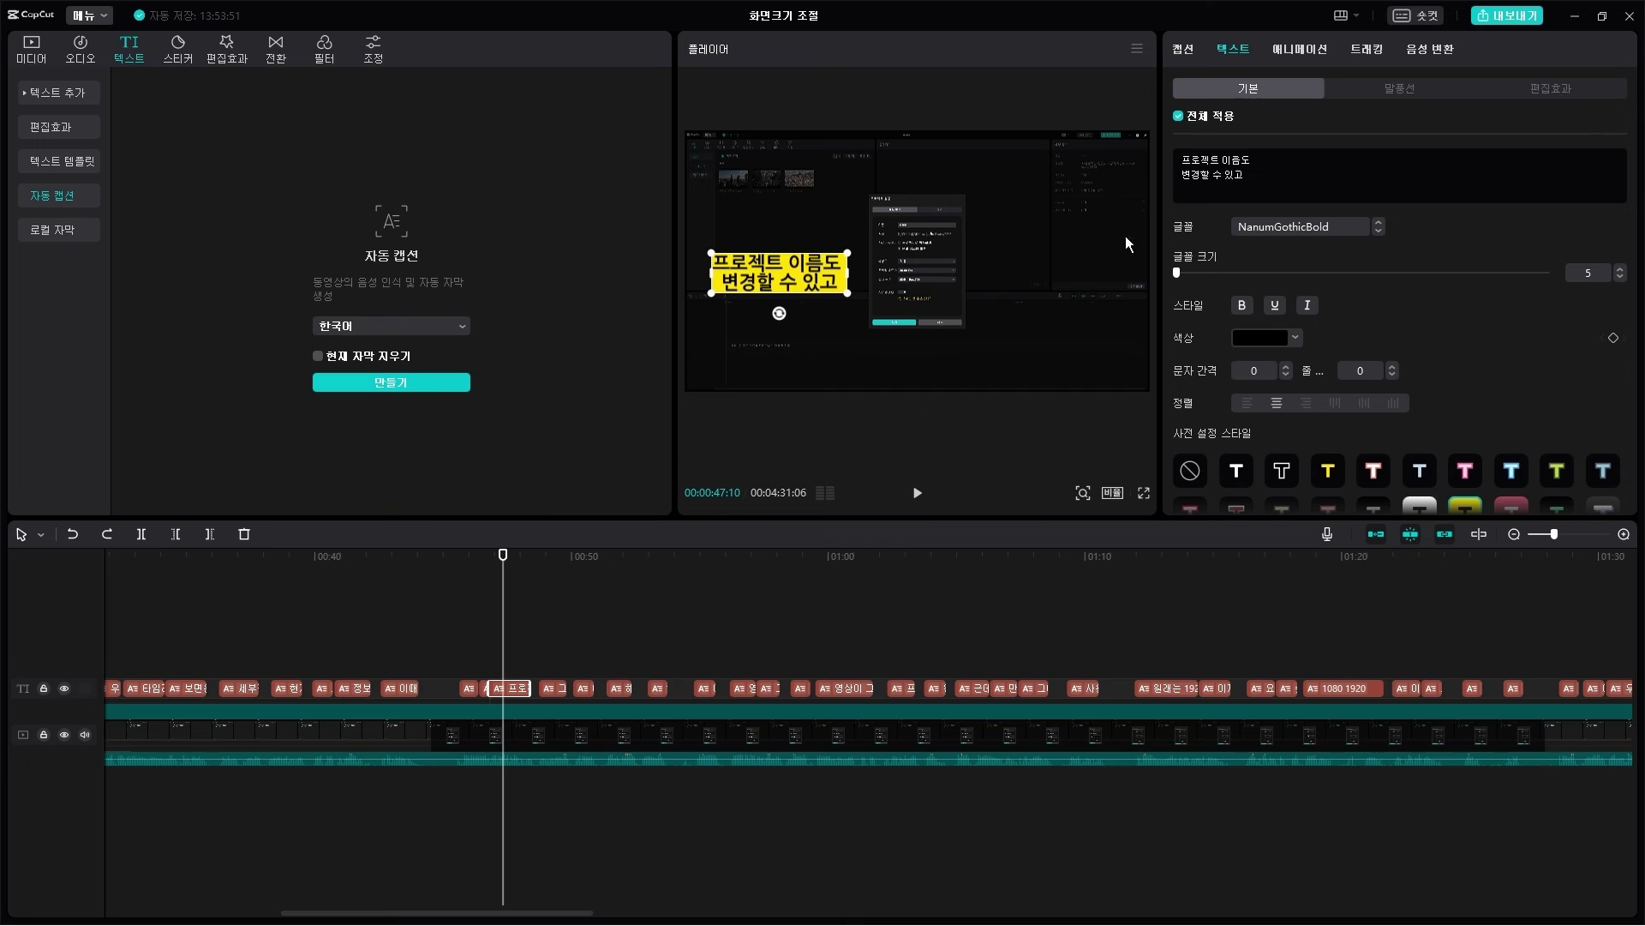
Step: Turn off 전체 적용 for the selected two-line caption so its changes apply only to it
left_click(1178, 118)
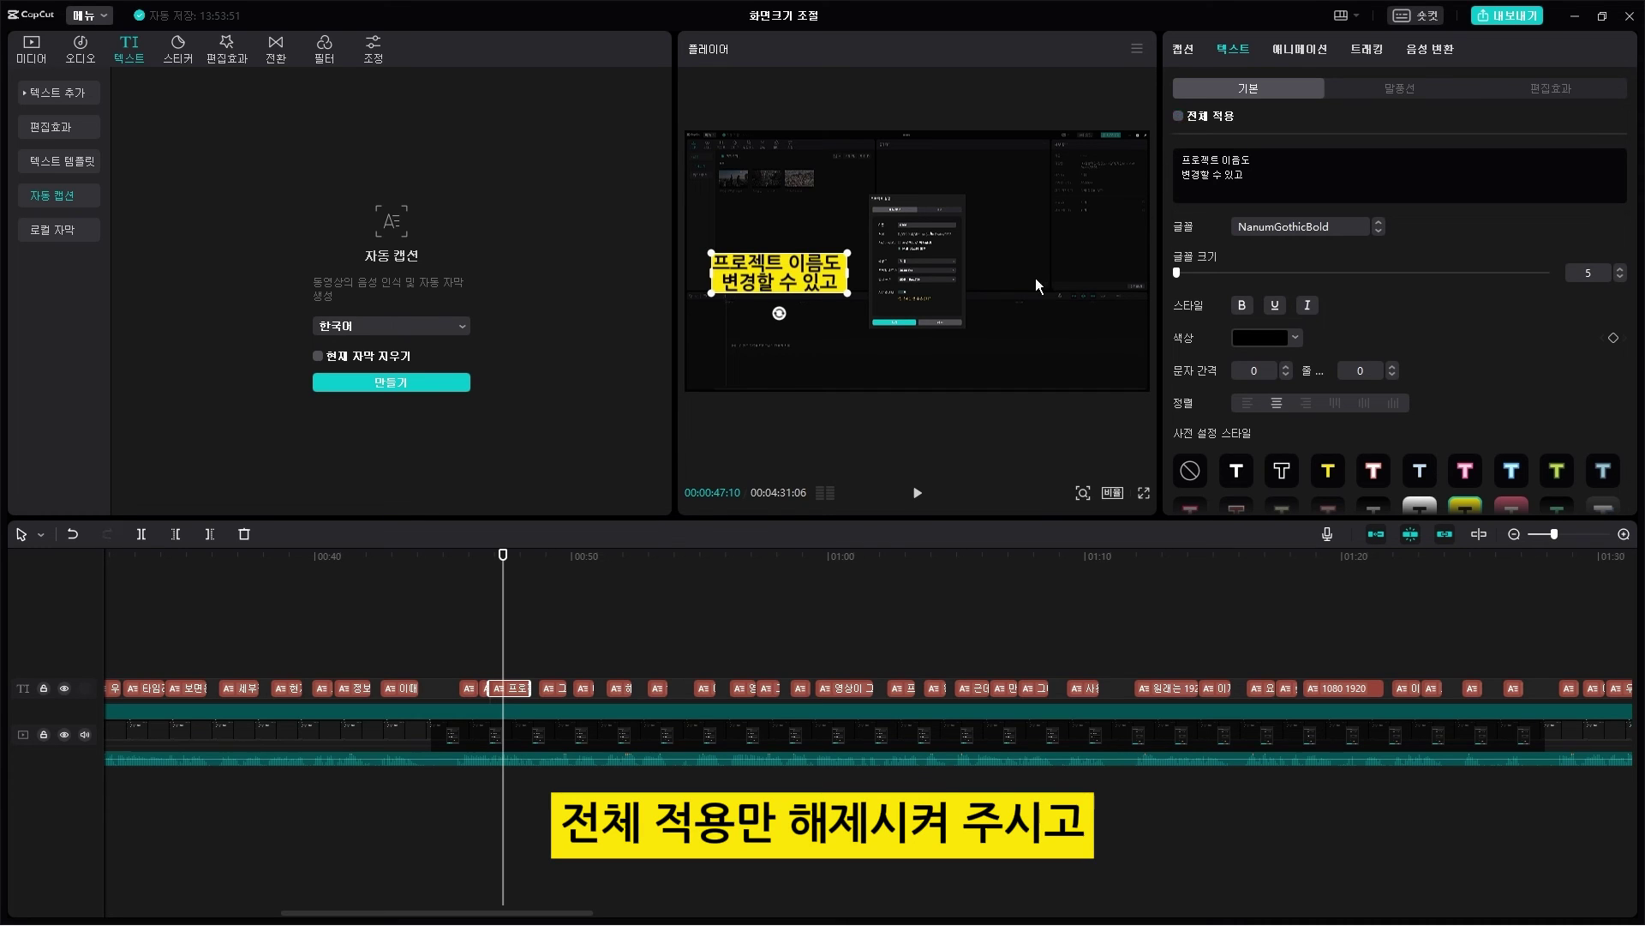
left_click(511, 565)
mouse_move(510, 565)
left_mouse_down()
mouse_move(544, 566)
mouse_move(513, 566)
left_mouse_up()
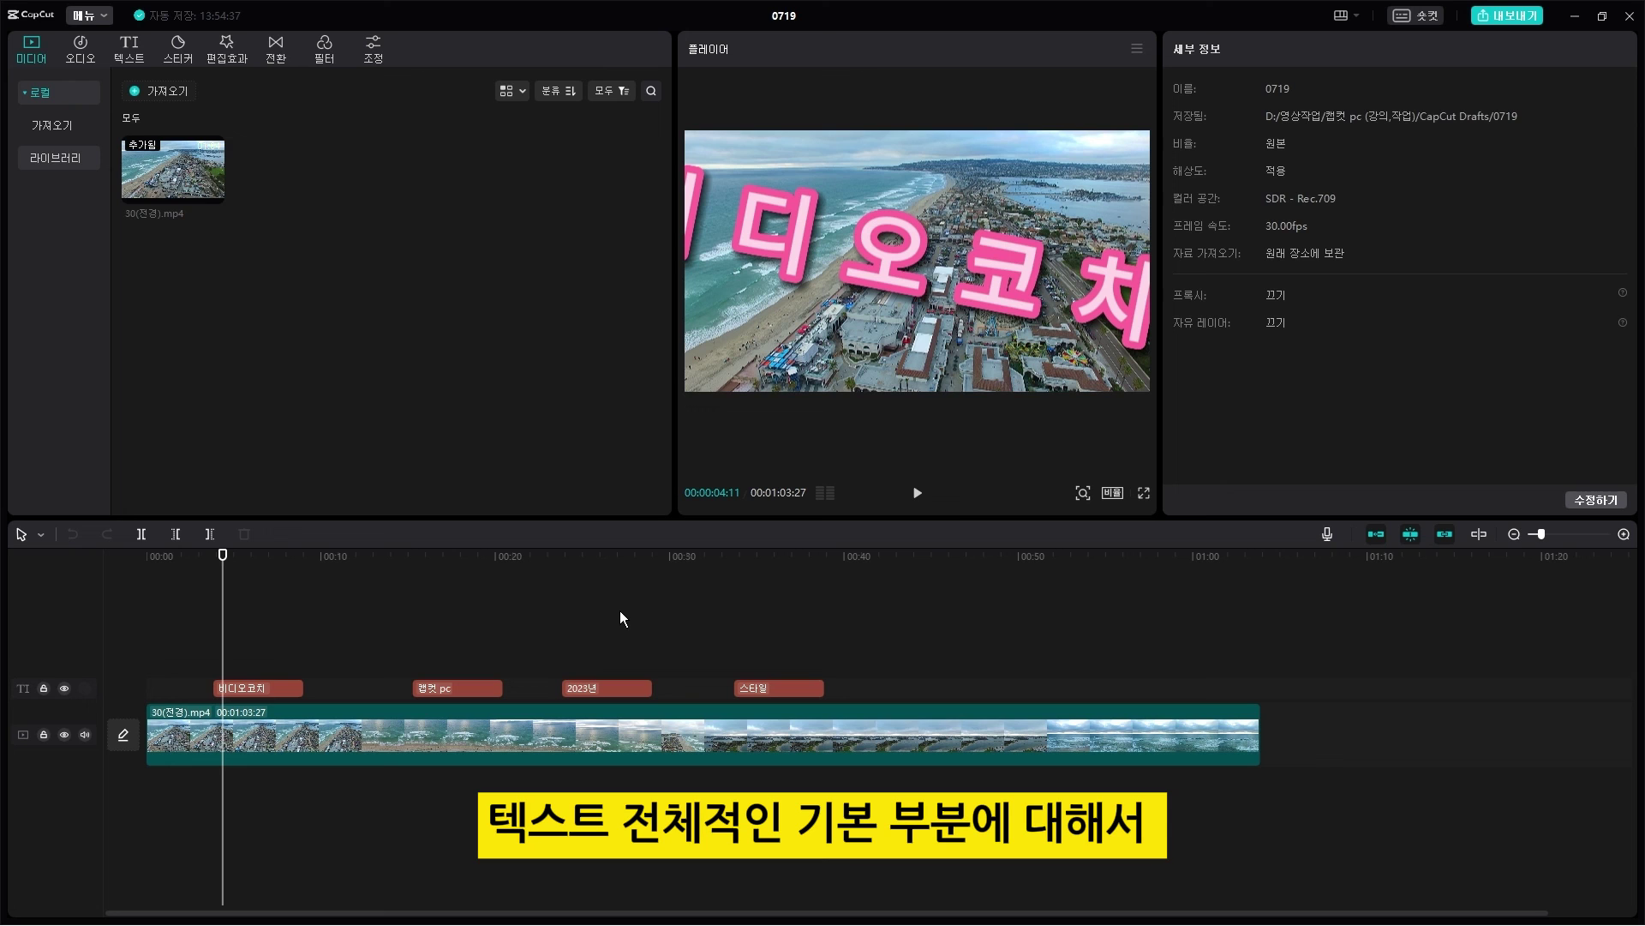
Step: In the 0719 project, preview playback from the 비디오코치 title and again from near the start of the video
left_click(929, 501)
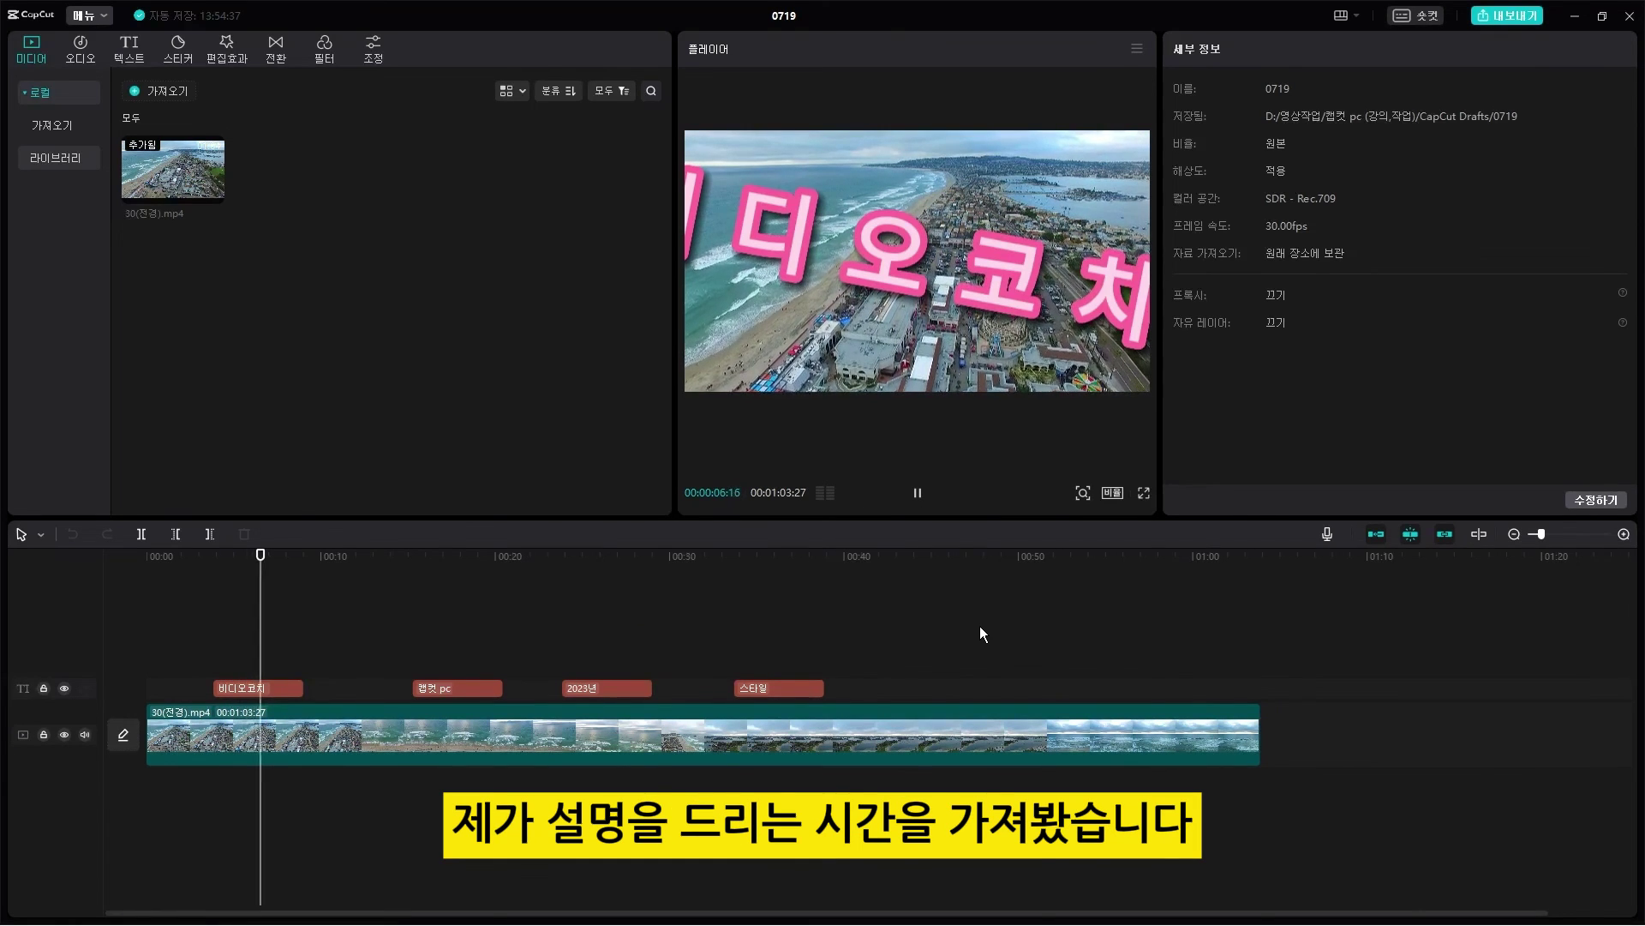
mouse_move(275, 574)
left_mouse_down()
mouse_move(777, 591)
mouse_move(161, 611)
left_mouse_up()
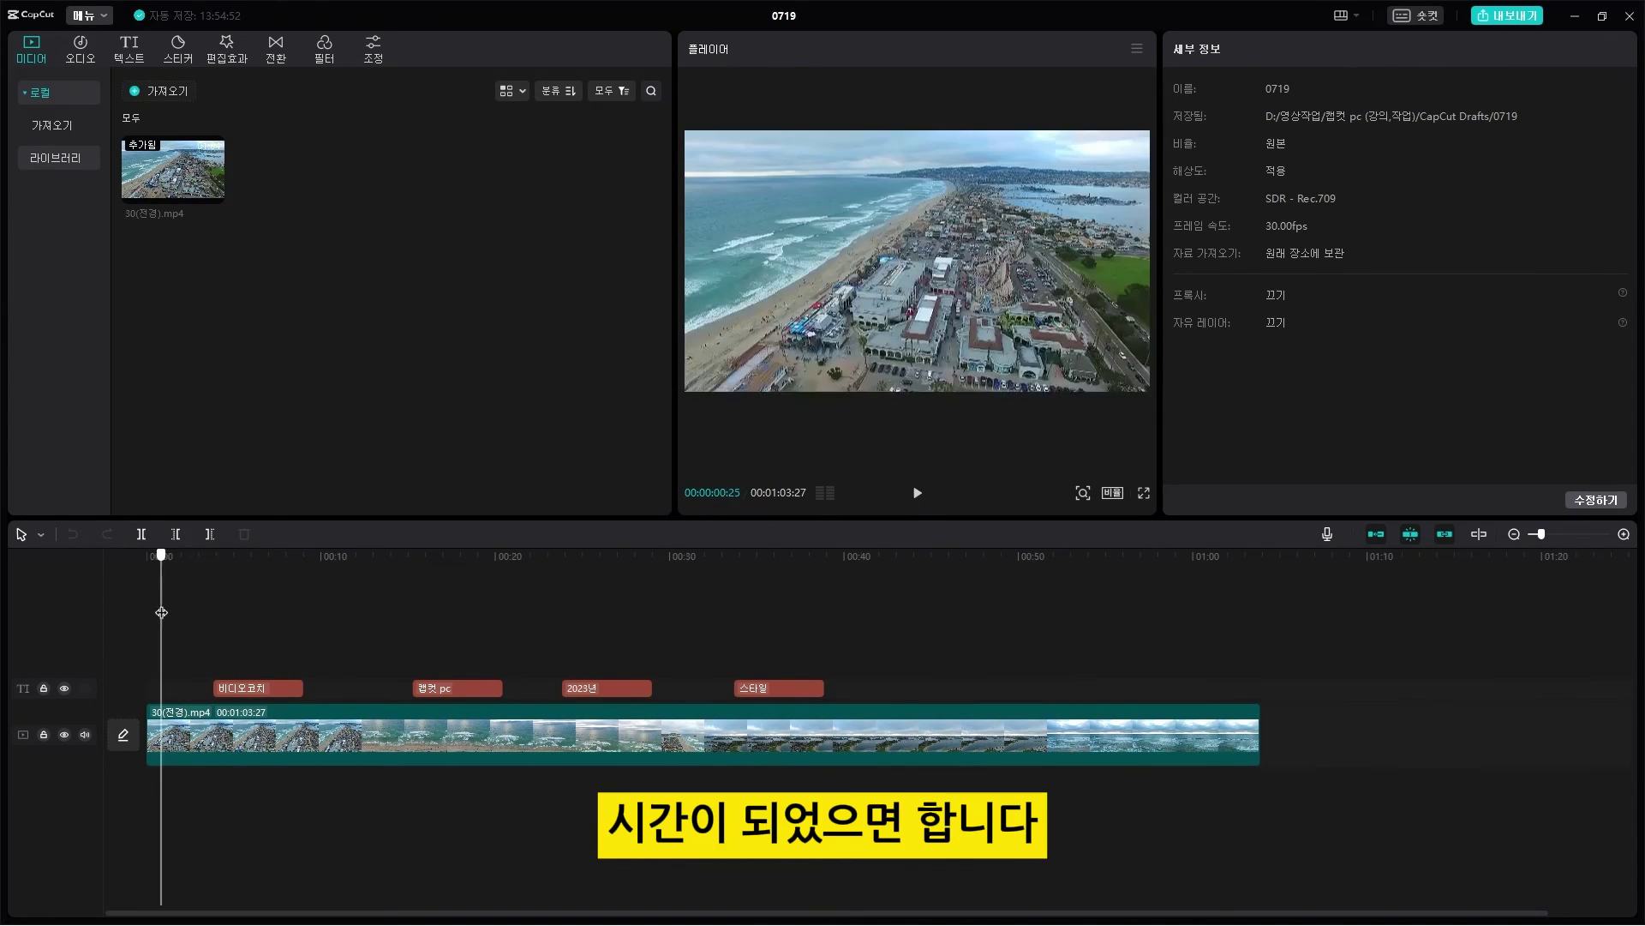
key("space")
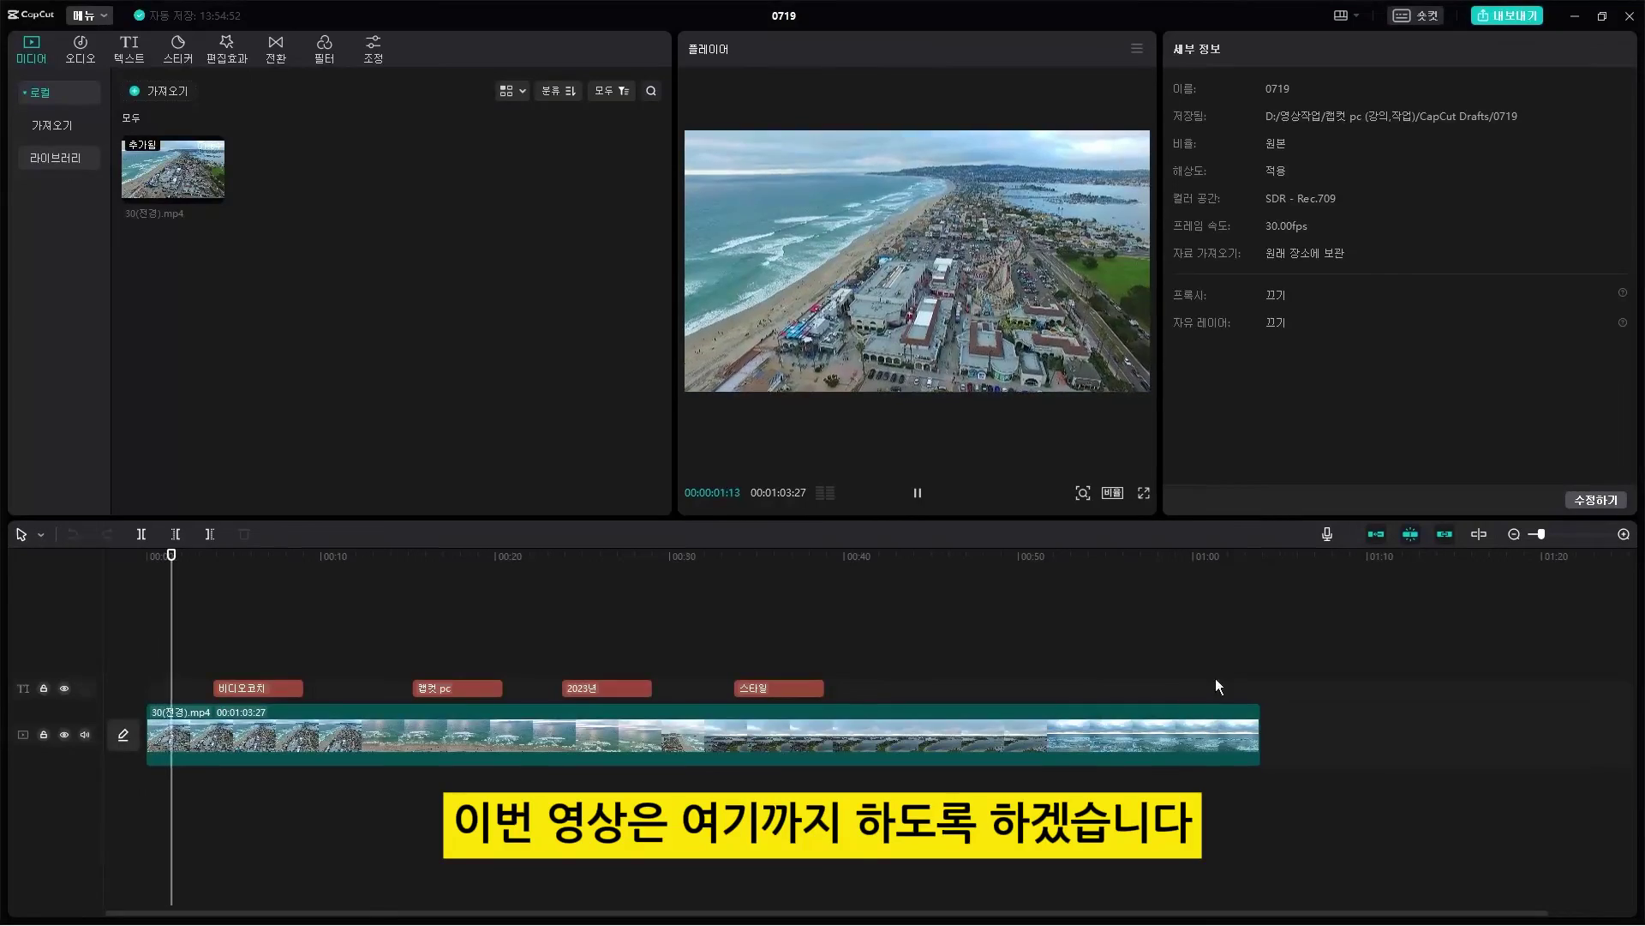